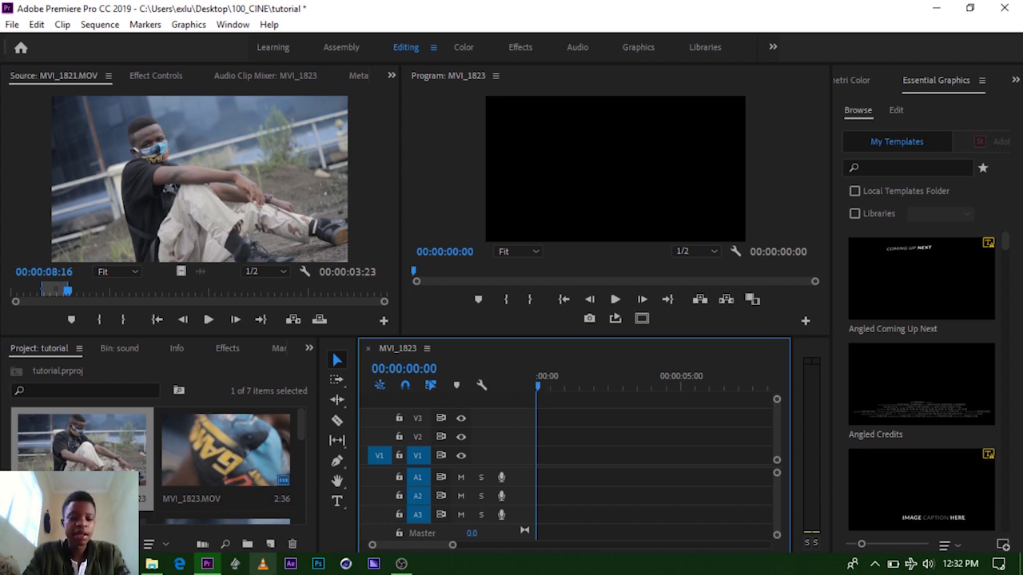
Open the Import dialog from the Project panel, close it without importing, and minimize Premiere
mouse_move(207, 563)
scroll(303, 431, "down", 2)
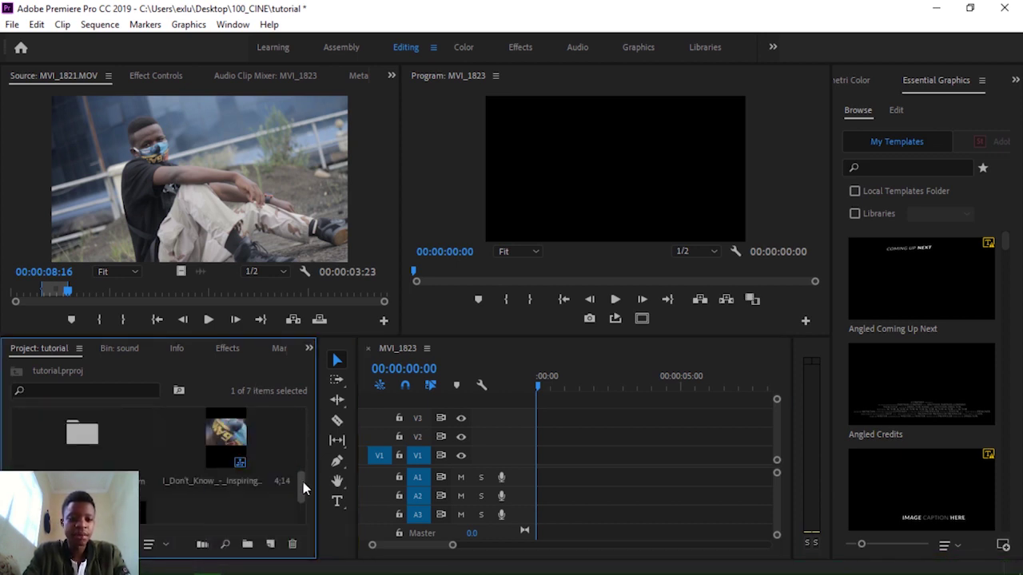
mouse_move(306, 441)
left_mouse_down()
mouse_move(308, 422)
mouse_move(302, 506)
mouse_move(301, 416)
left_mouse_up()
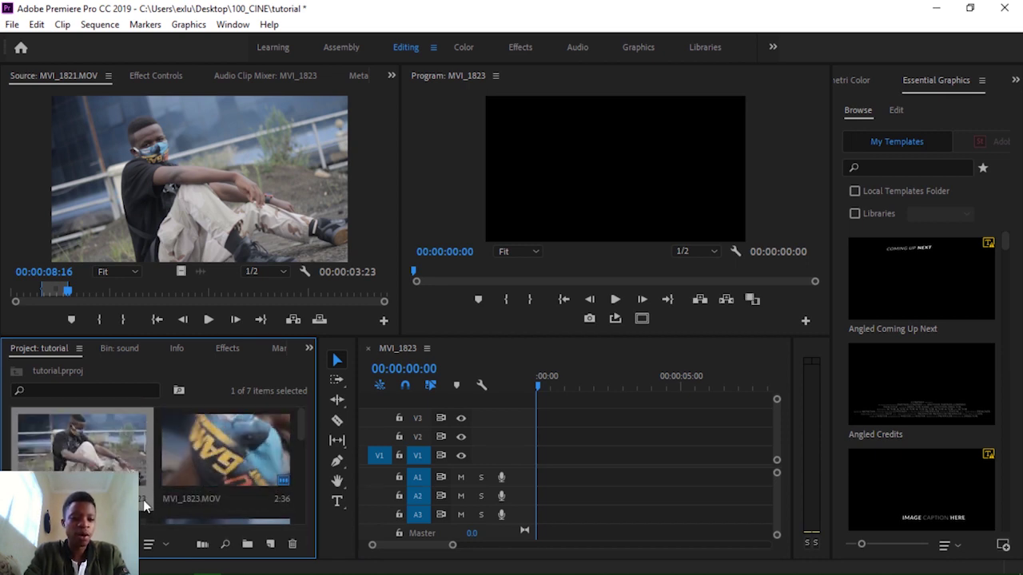
double_click(149, 523)
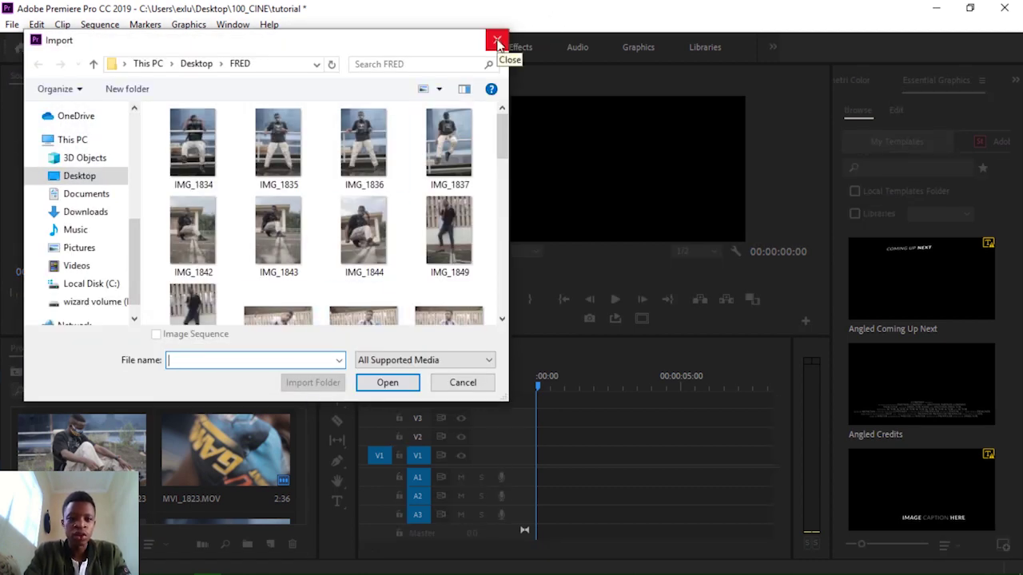
left_click(497, 42)
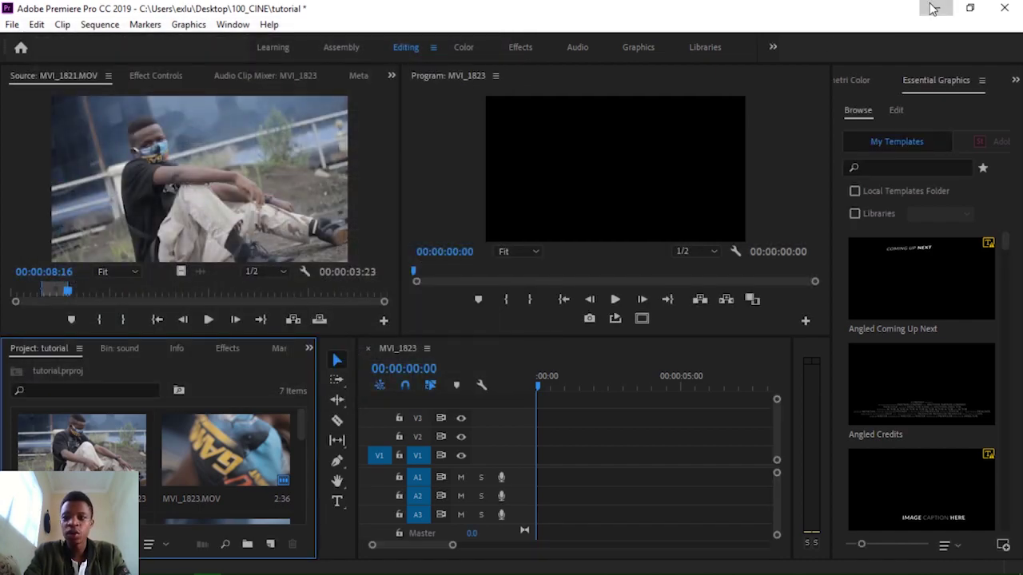
left_click(936, 8)
left_click(936, 8)
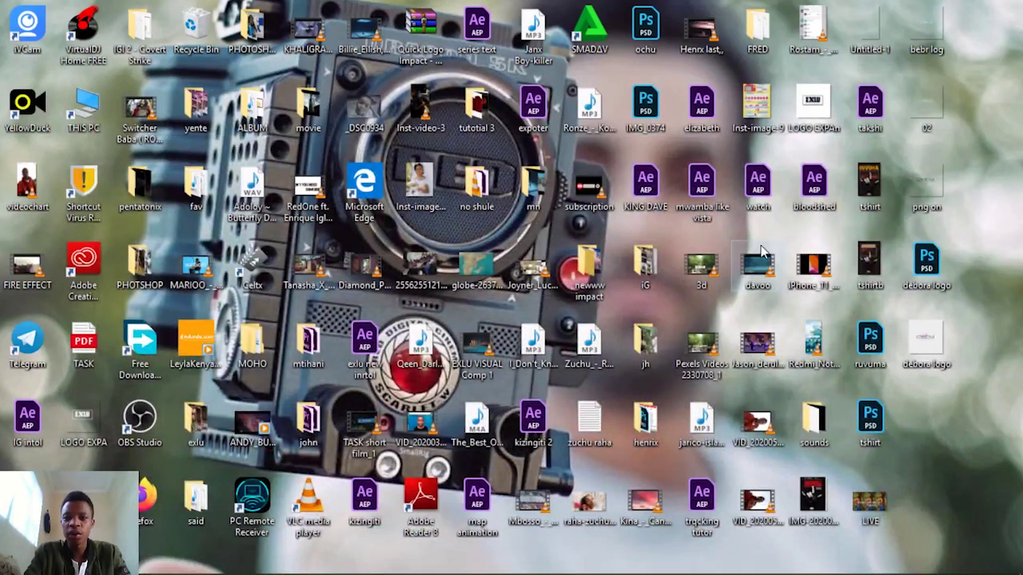
Drag subscription.avi from the desktop over the Premiere taskbar icon into the Project panel
left_click(760, 270)
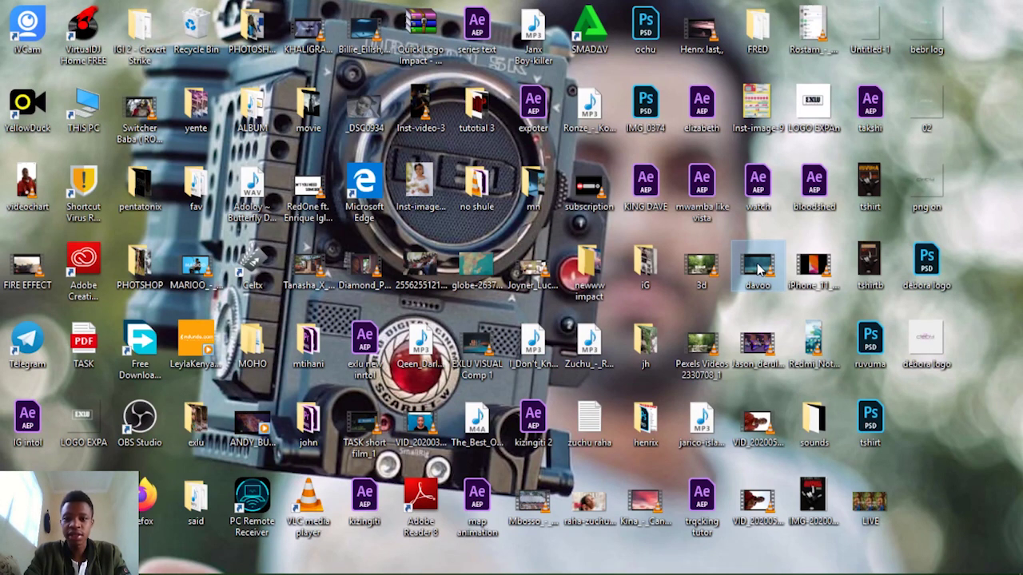
left_click(596, 187)
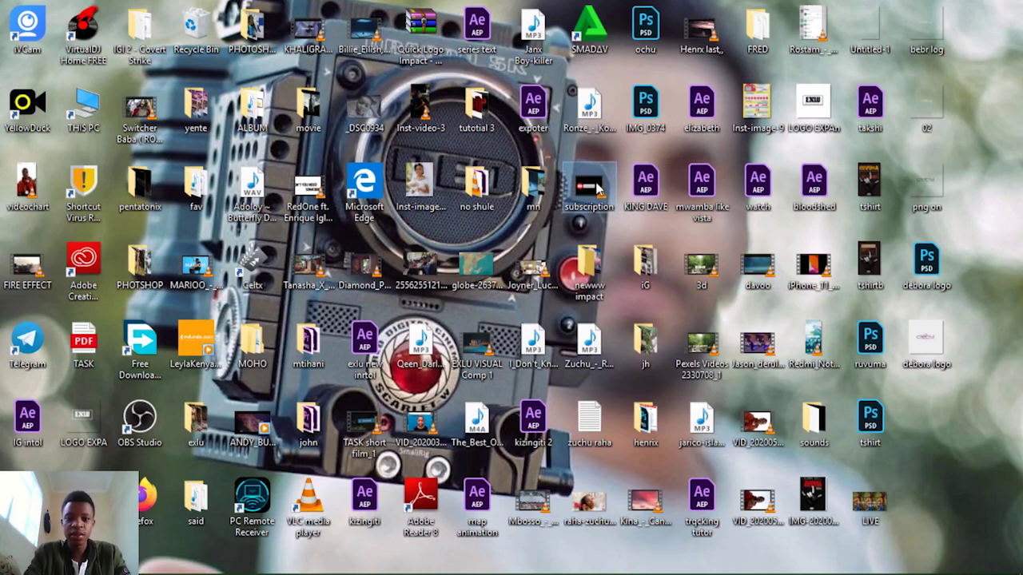
left_click_drag(598, 186, 223, 567)
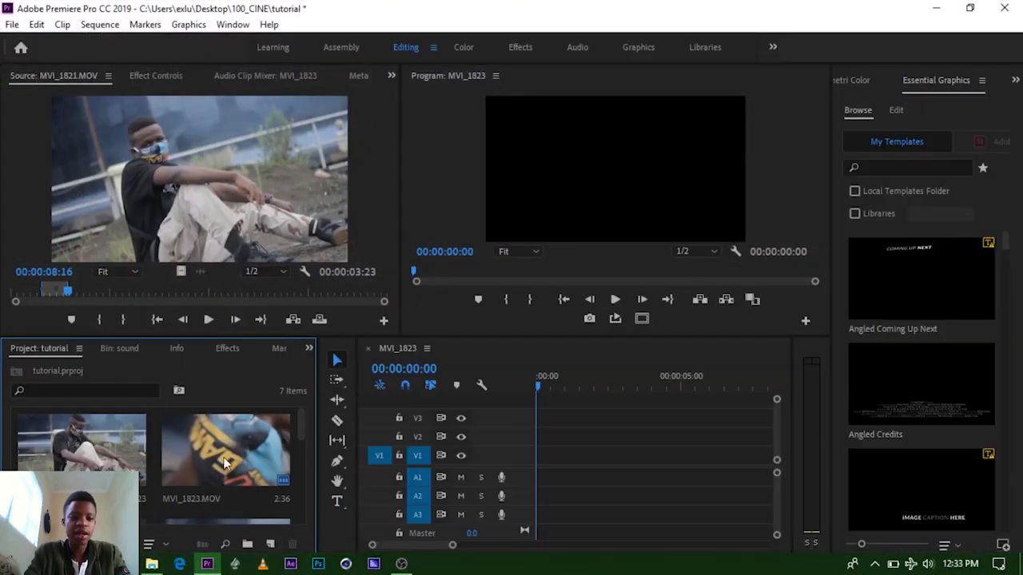
left_click_drag(223, 568, 213, 456)
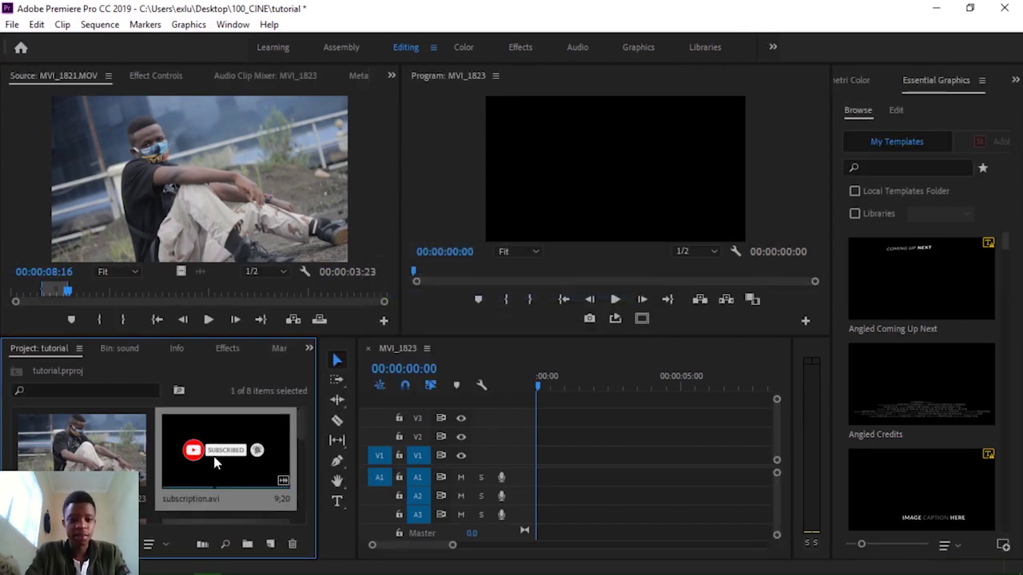
Delete subscription.avi from the project and drop the sound bin's audio clip at the start of A1
key("Delete")
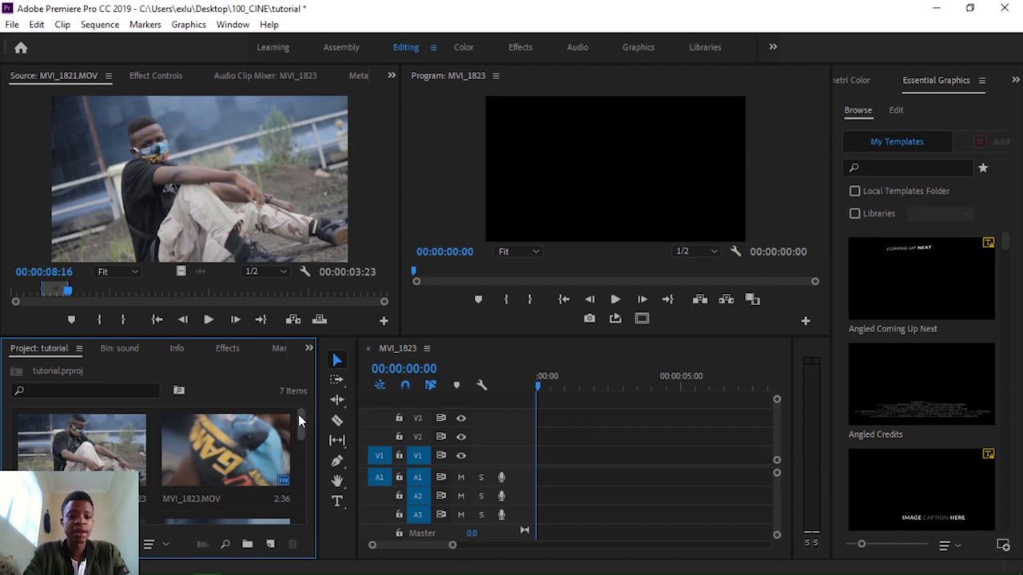
left_click_drag(301, 421, 303, 479)
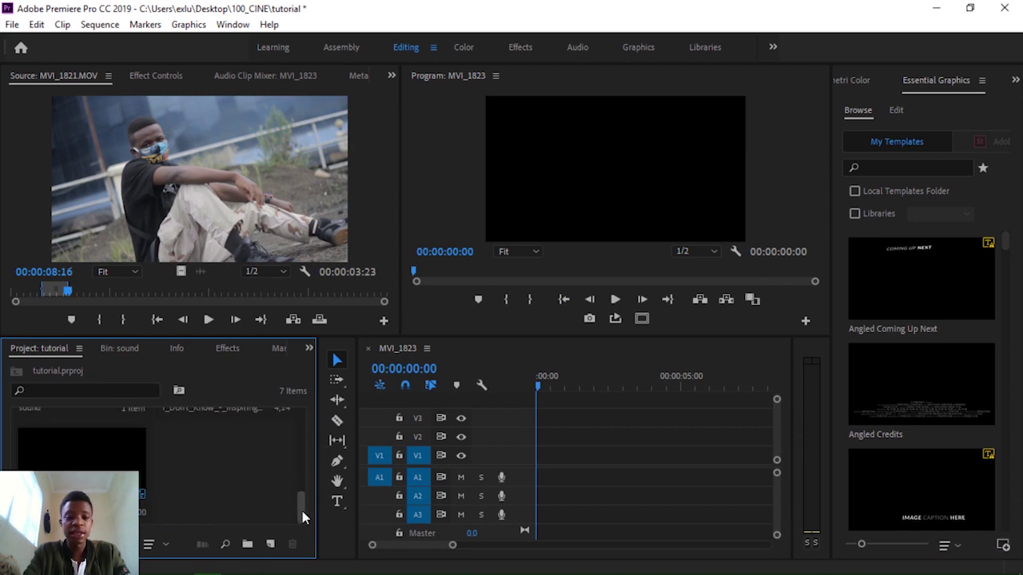
double_click(51, 454)
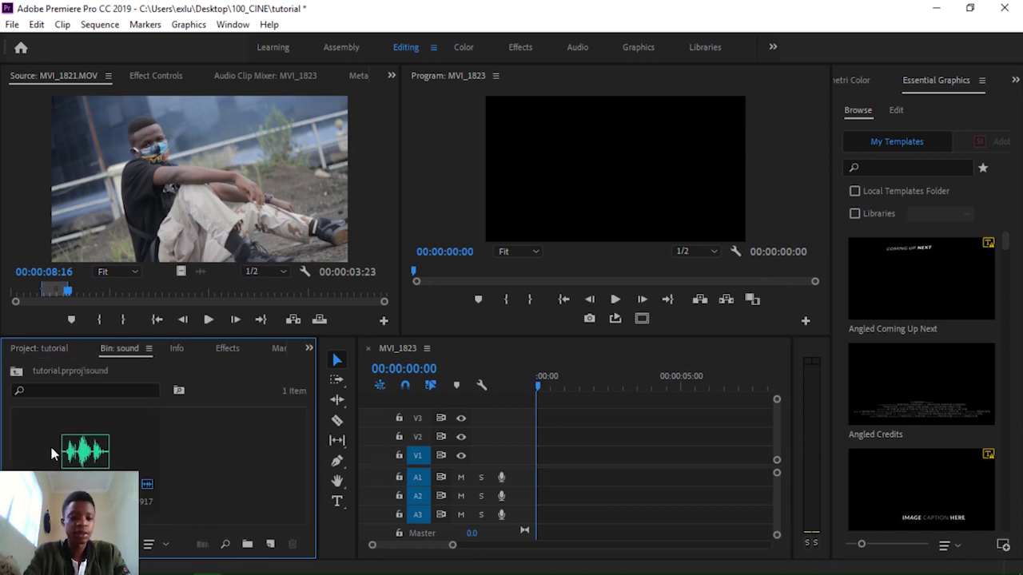
left_click_drag(86, 452, 528, 442)
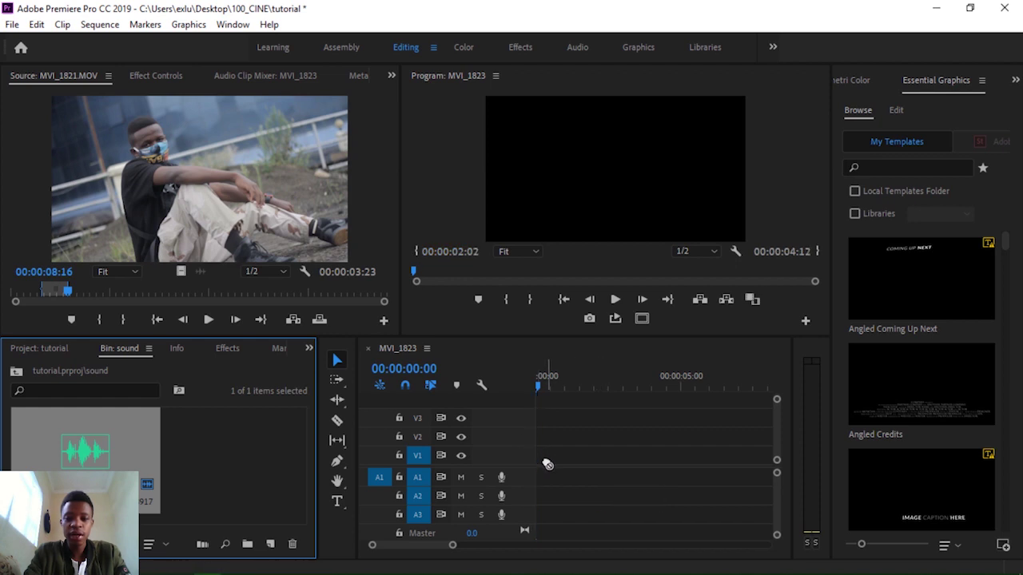
mouse_move(548, 463)
left_mouse_down()
mouse_move(591, 483)
mouse_move(566, 483)
left_mouse_up()
key("space")
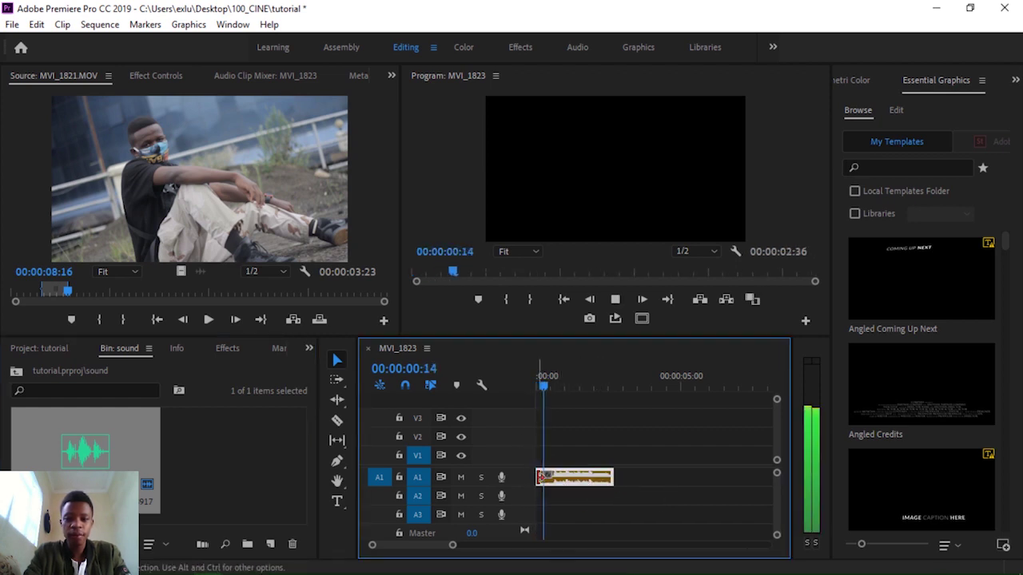
Zoom into the audio and park the playhead at 00:00:00:31, previewing from there
left_click(566, 388)
left_click_drag(565, 388, 555, 389)
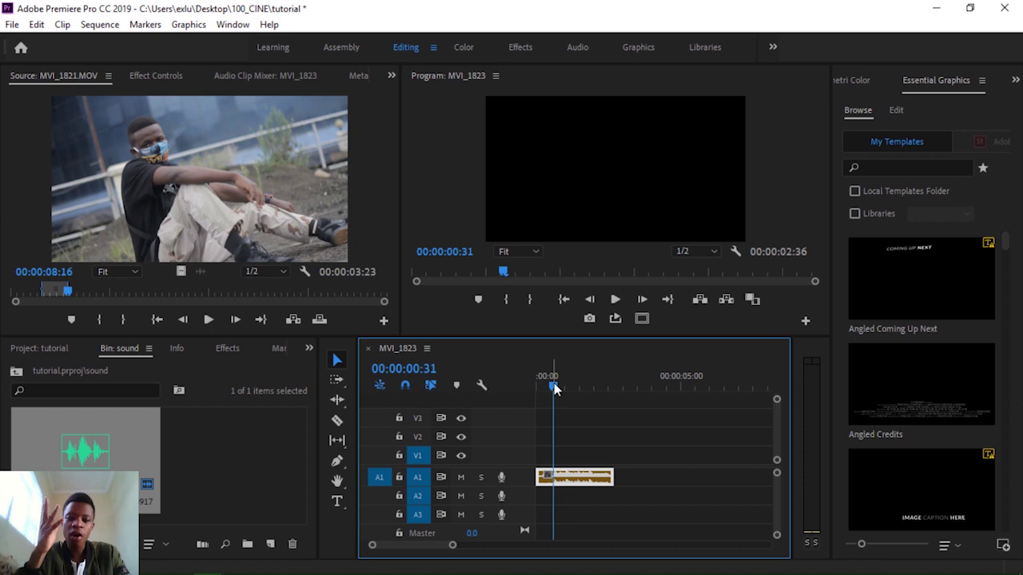
key("space")
key("space")
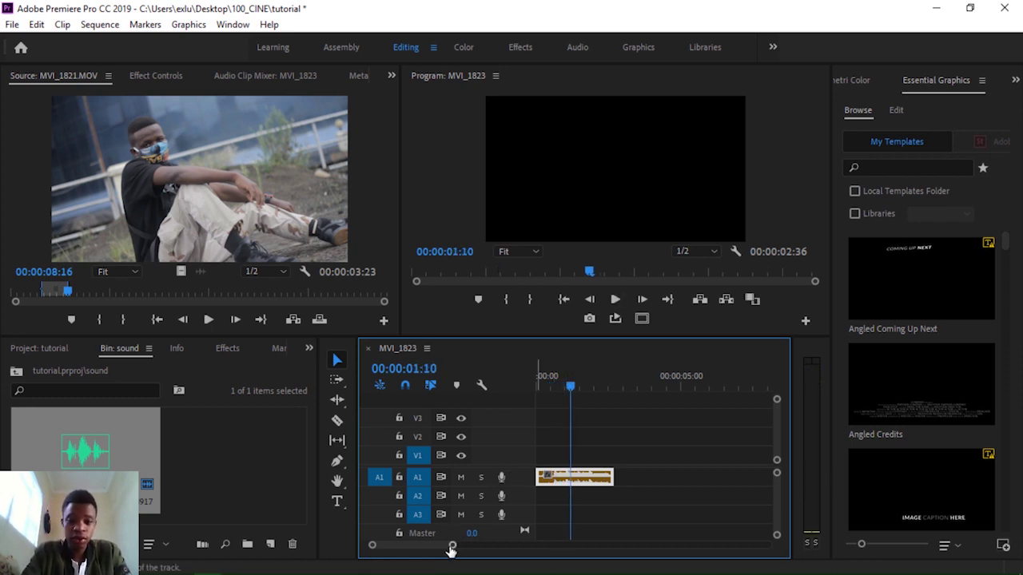
left_click_drag(452, 547, 419, 547)
left_click(604, 388)
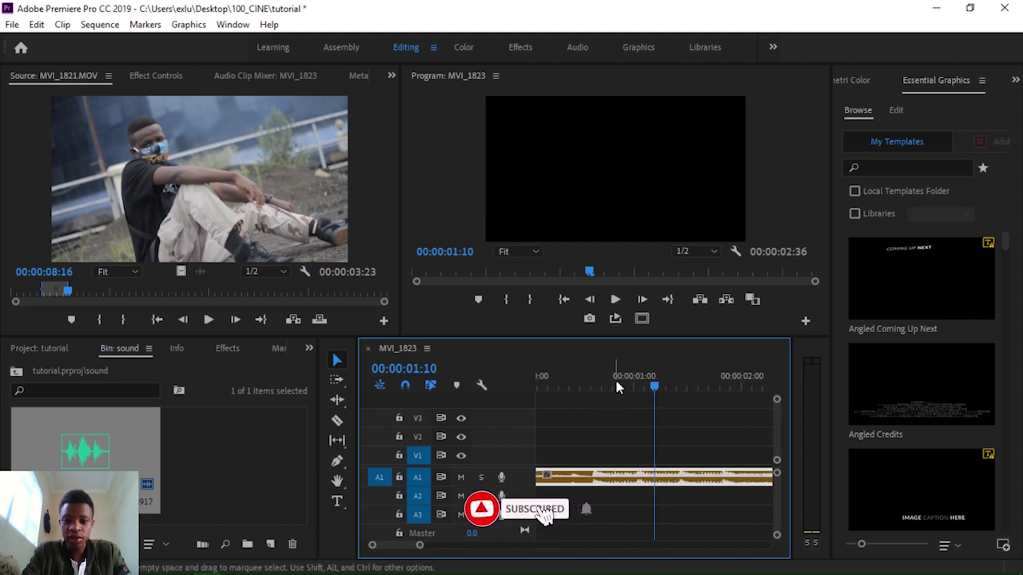
left_click_drag(604, 388, 594, 388)
key("space")
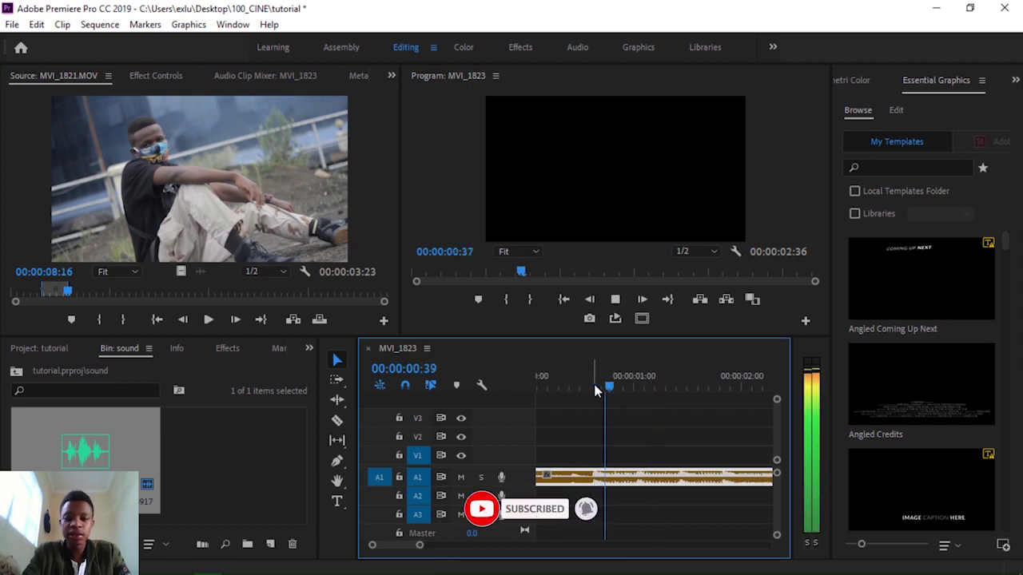
left_click(595, 389)
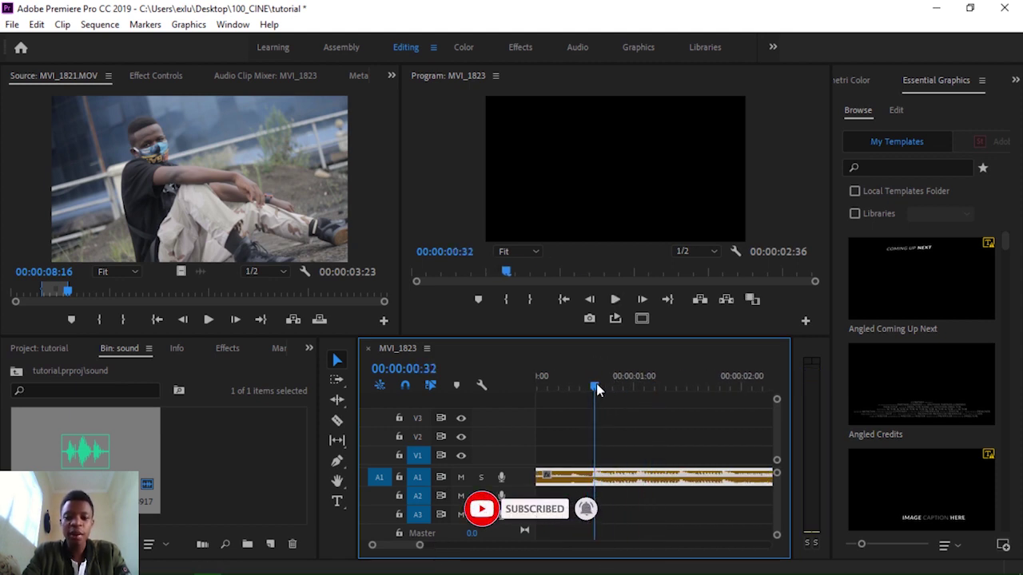
Mark In at 00:00:00:31 and Out at 00:00:01:03, a 00:00:00:22 span, and check it
key("i")
left_click_drag(596, 388, 635, 387)
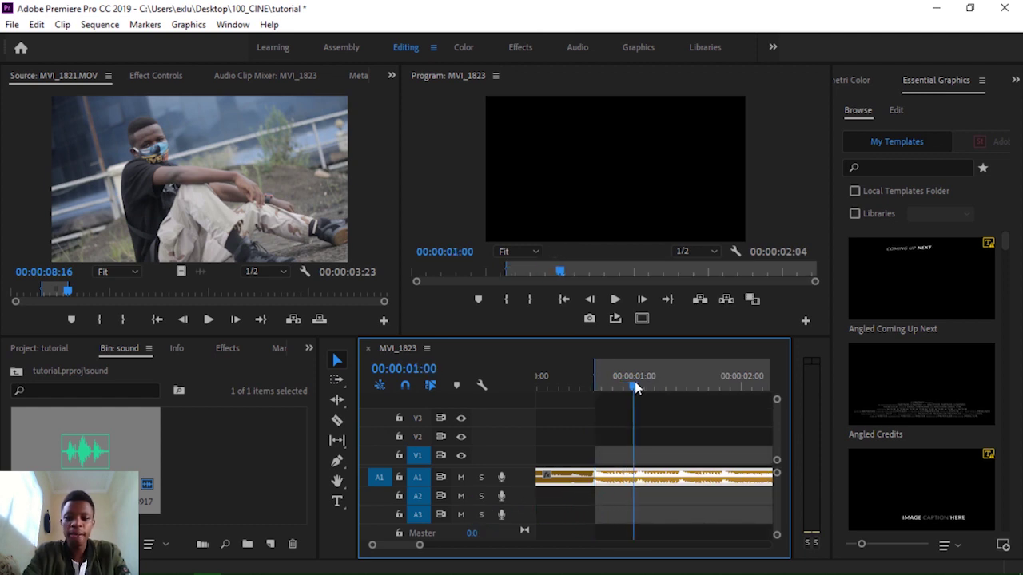
key("o")
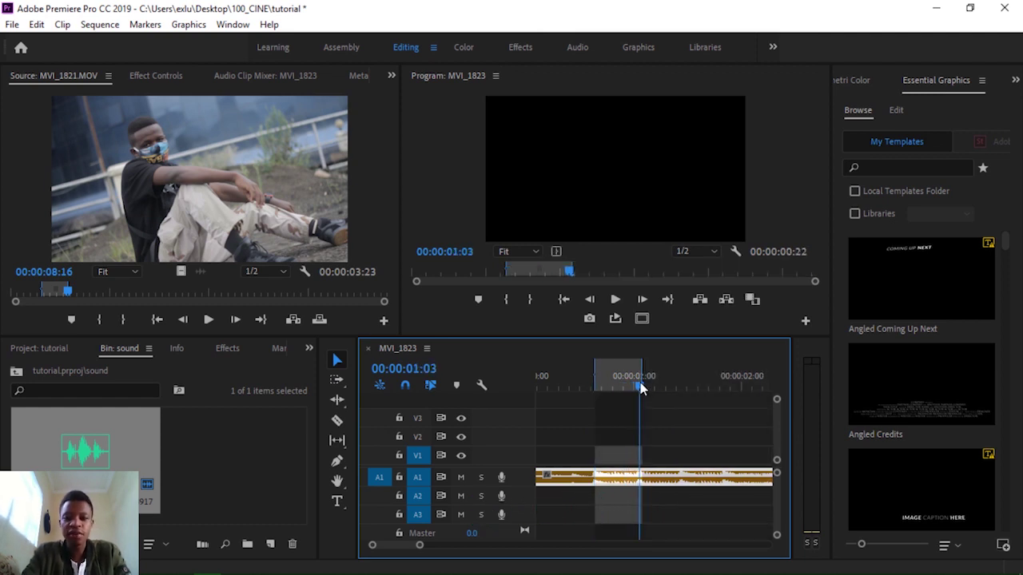
key("space")
left_click_drag(643, 389, 612, 387)
Clear the In and Out marks from the time ruler and return the playhead to 00:00:00:31
right_click(621, 374)
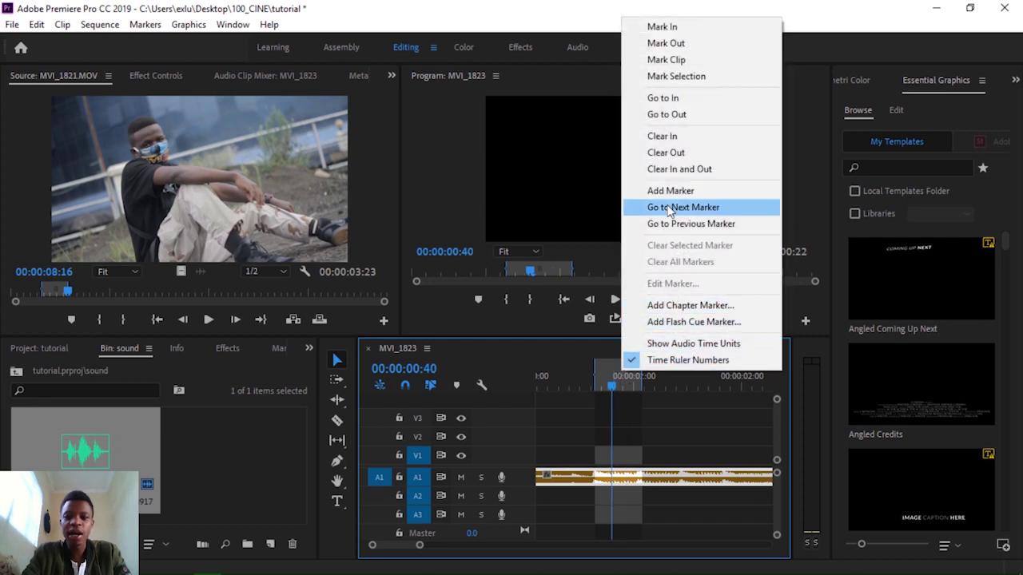
left_click(668, 169)
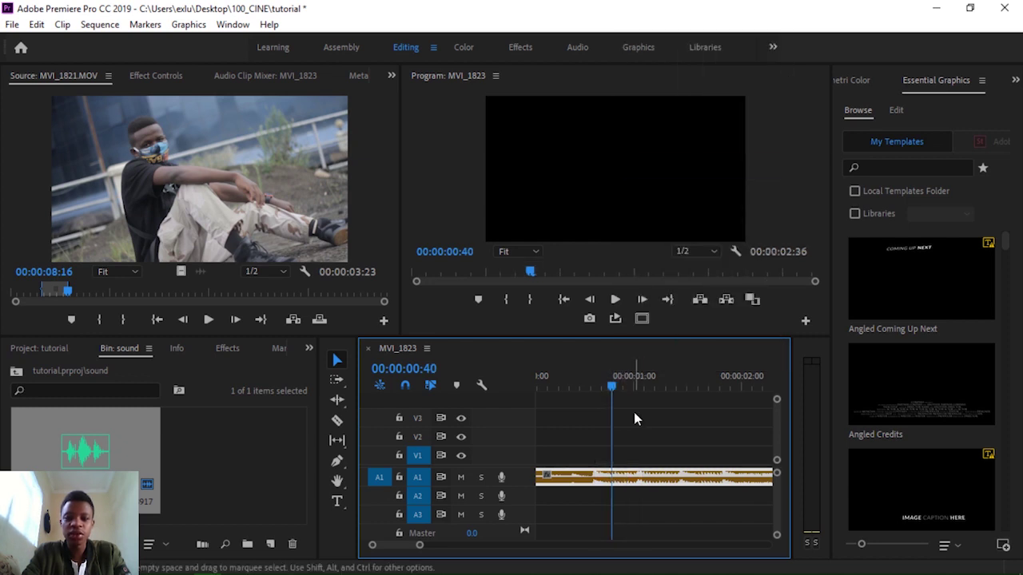
left_click_drag(611, 388, 592, 389)
Razor-cut the A1 audio at 00:00:00:31 and 00:00:01:03 and select the isolated middle section
key("c")
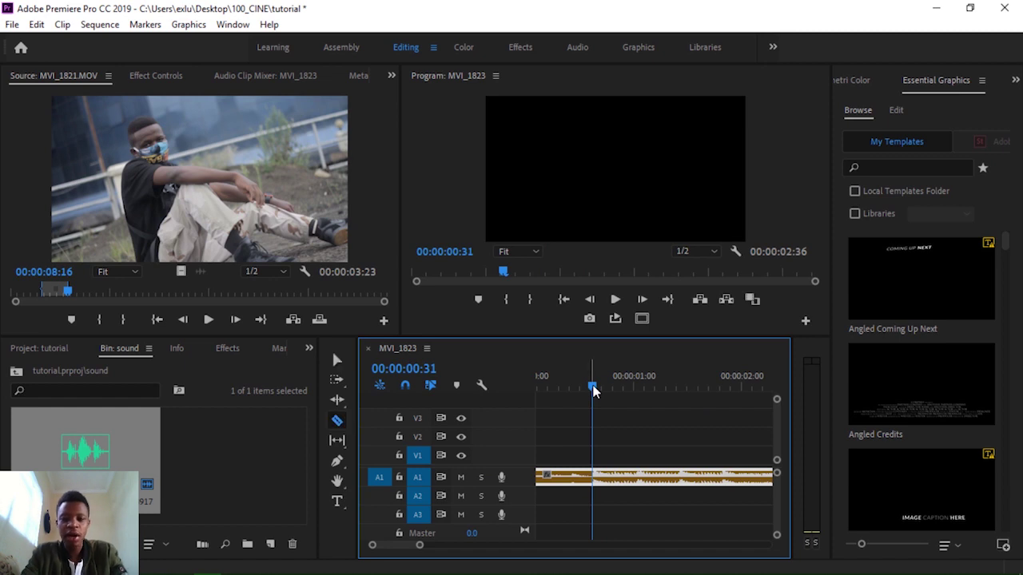
left_click(598, 474)
mouse_move(597, 389)
left_mouse_down()
mouse_move(647, 392)
mouse_move(638, 392)
left_mouse_up()
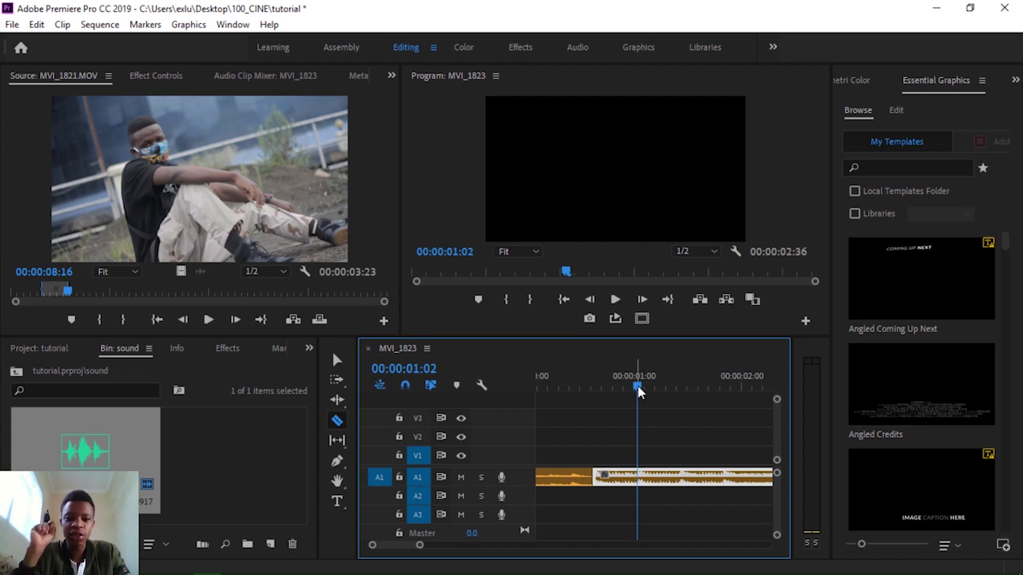
left_click_drag(639, 391, 639, 392)
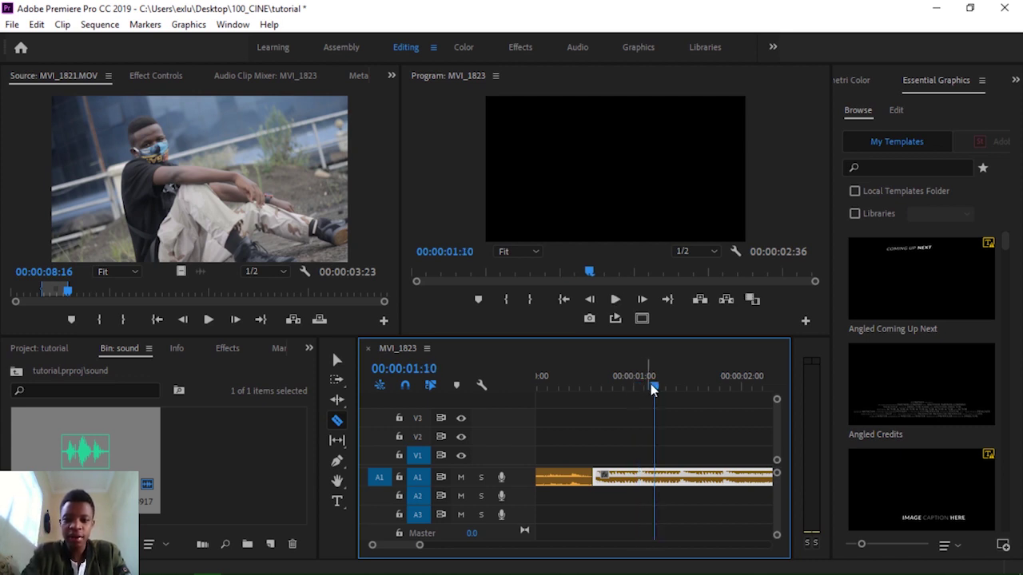
left_click_drag(636, 390, 639, 391)
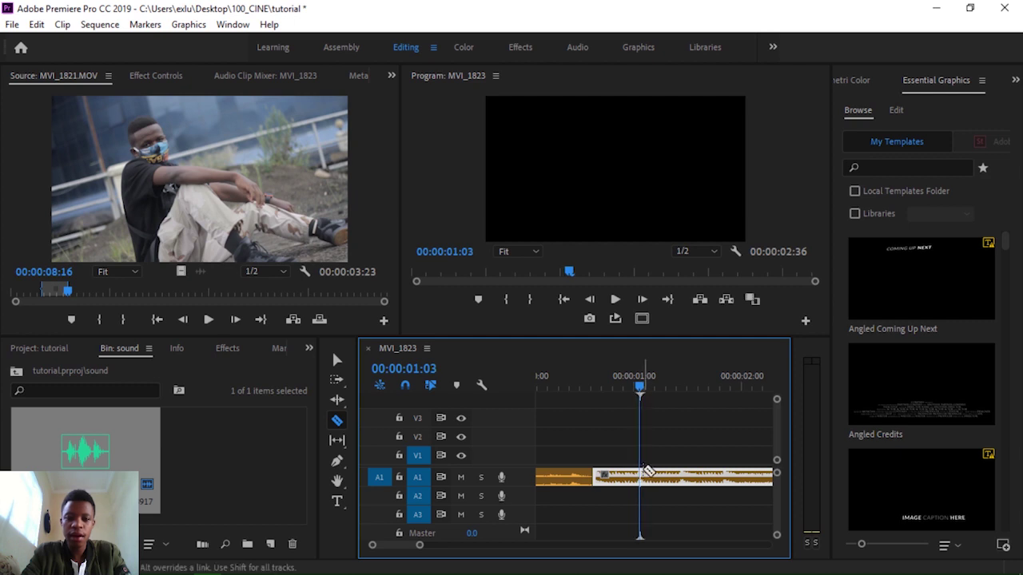
left_click(647, 473)
key("v")
left_click(615, 478)
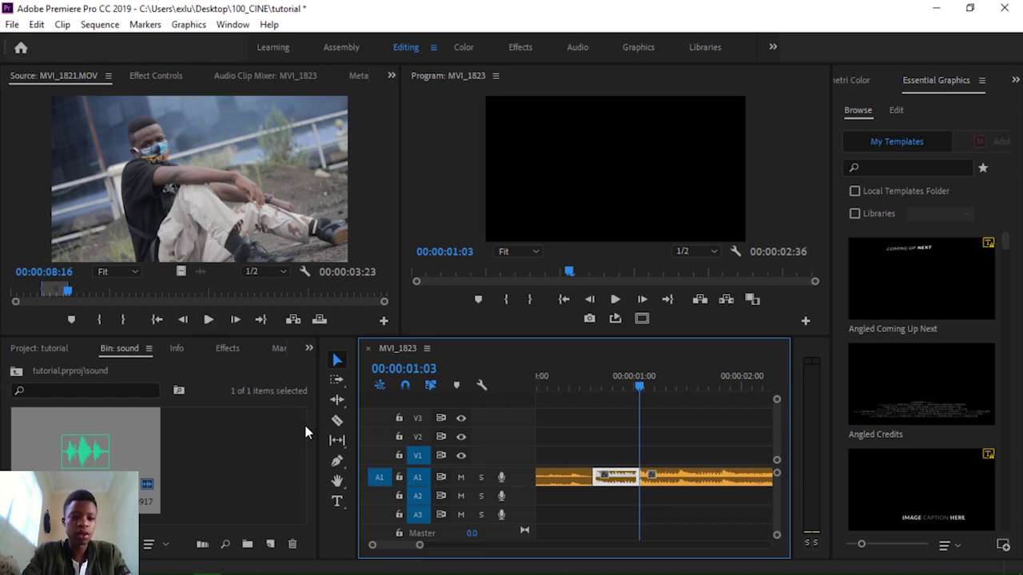
left_click(34, 345)
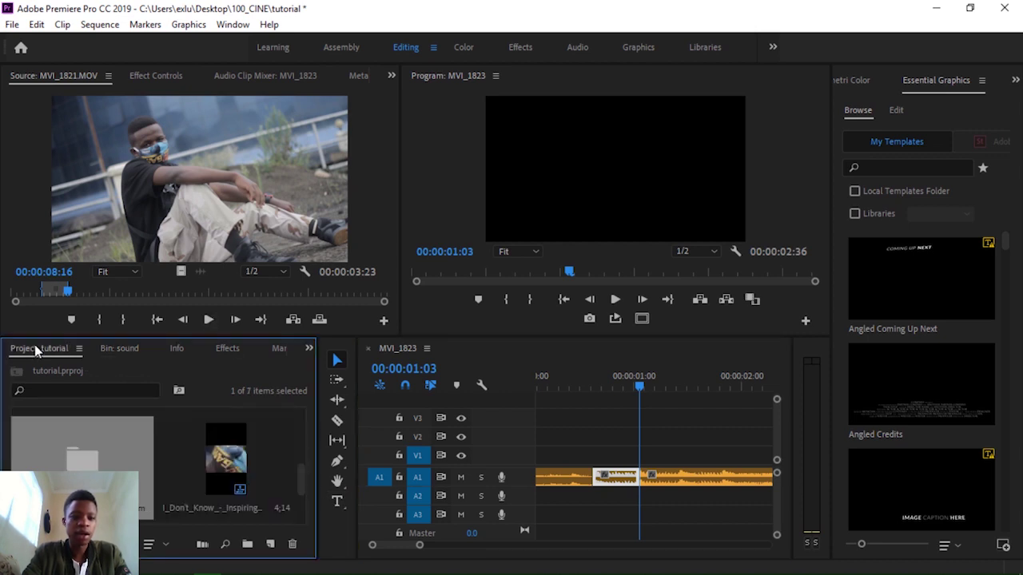
Load MVI_1823 in the Source monitor and drop its video onto track V1
left_click_drag(299, 478, 299, 420)
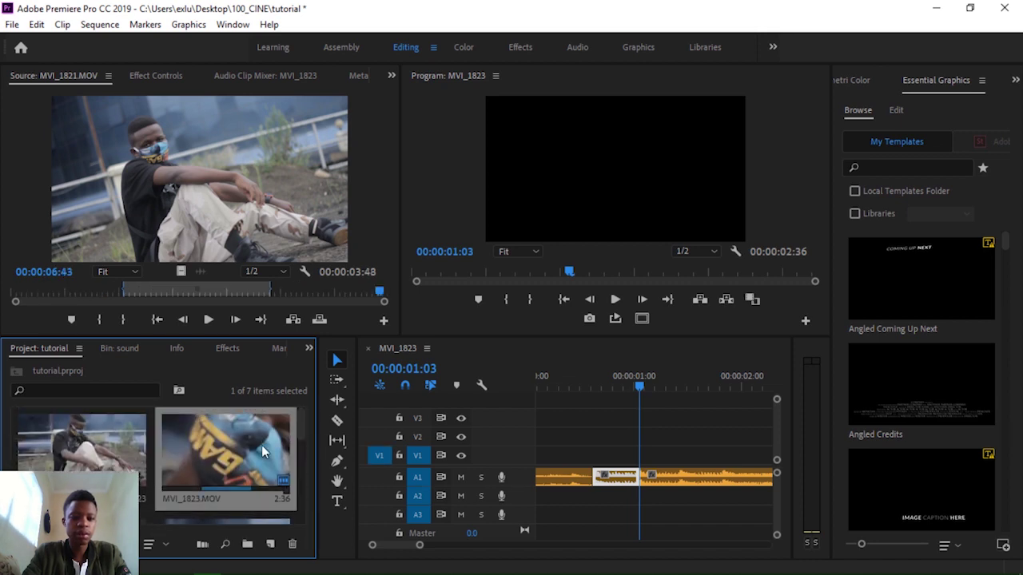
double_click(261, 445)
mouse_move(183, 271)
left_mouse_down()
mouse_move(711, 428)
mouse_move(595, 457)
left_mouse_up()
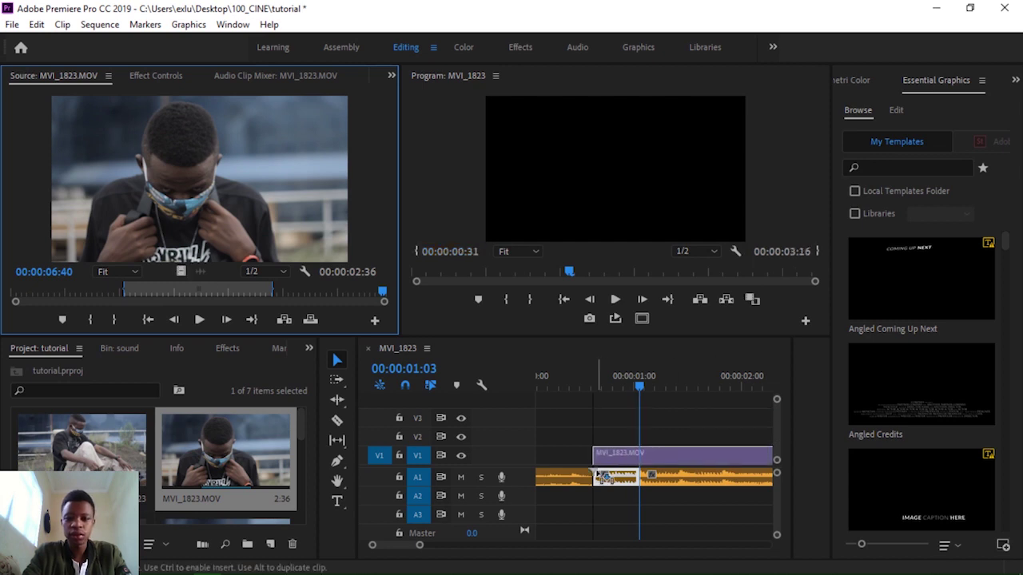
left_click(603, 393)
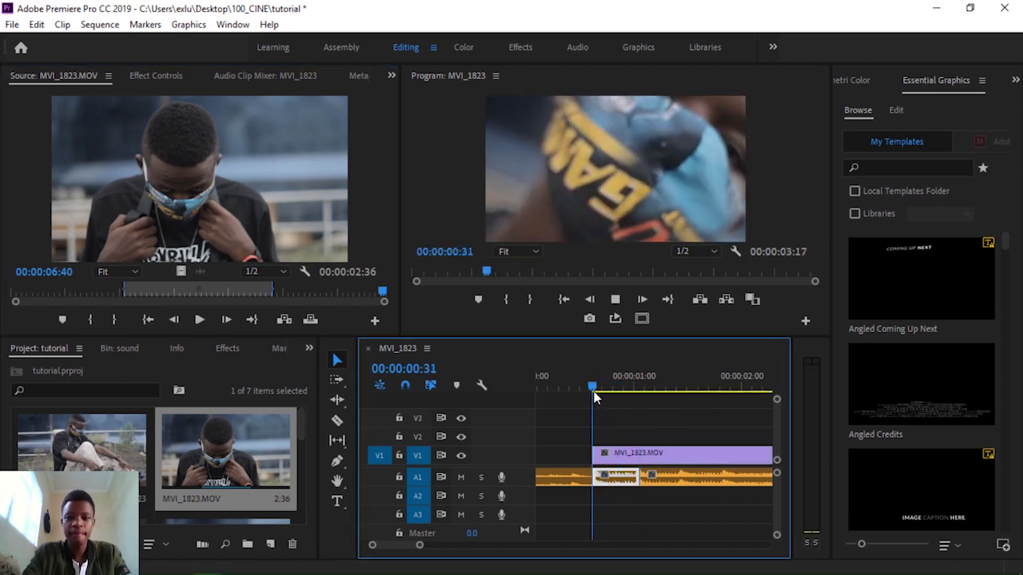
key("space")
left_click_drag(637, 463, 588, 463)
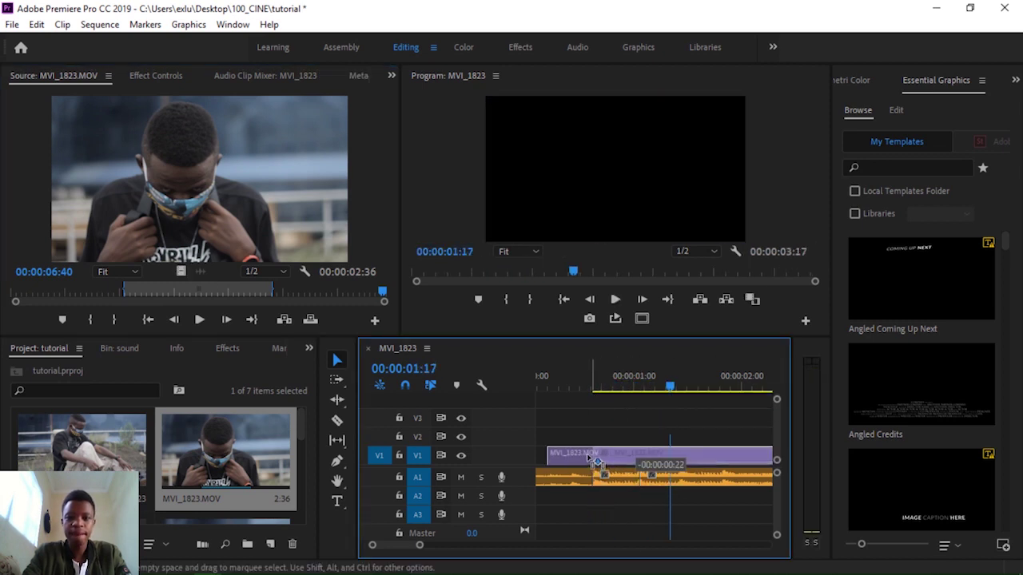
Trim the V1 clip's start and delete the leading gap so it begins at zero
left_click(598, 393)
key("space")
key("space")
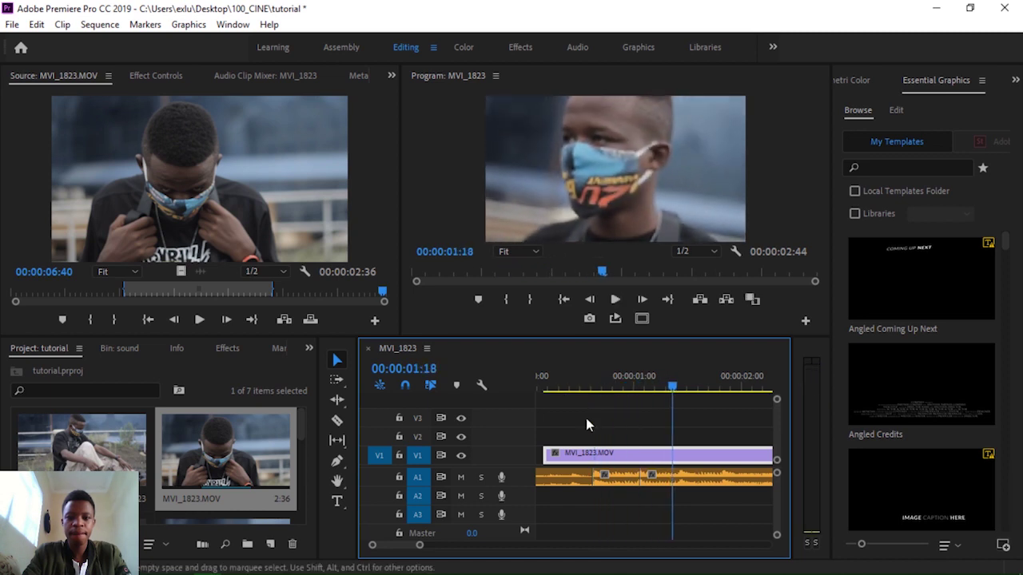
left_click_drag(545, 453, 593, 453)
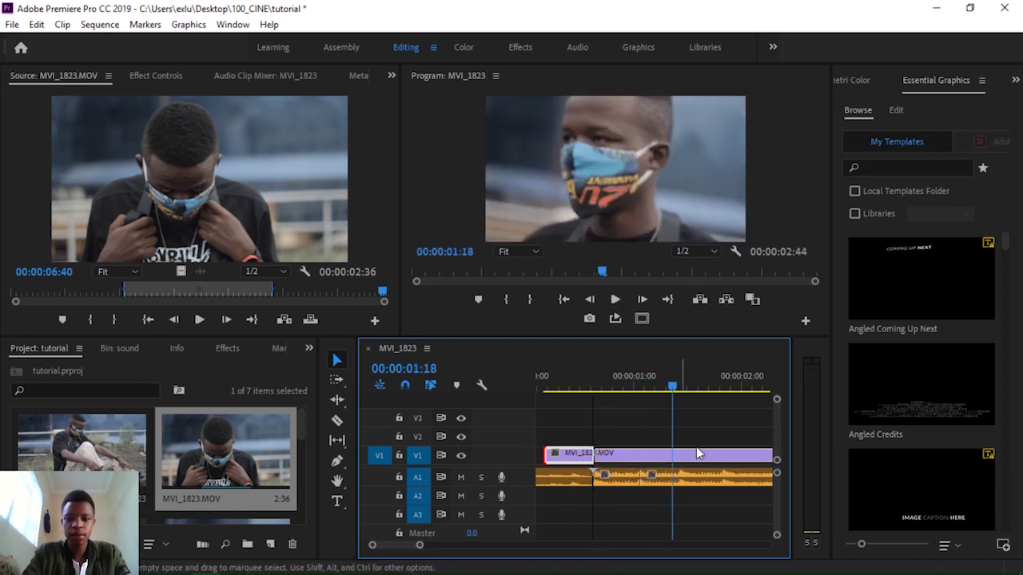
left_click_drag(675, 394, 588, 393)
key("space")
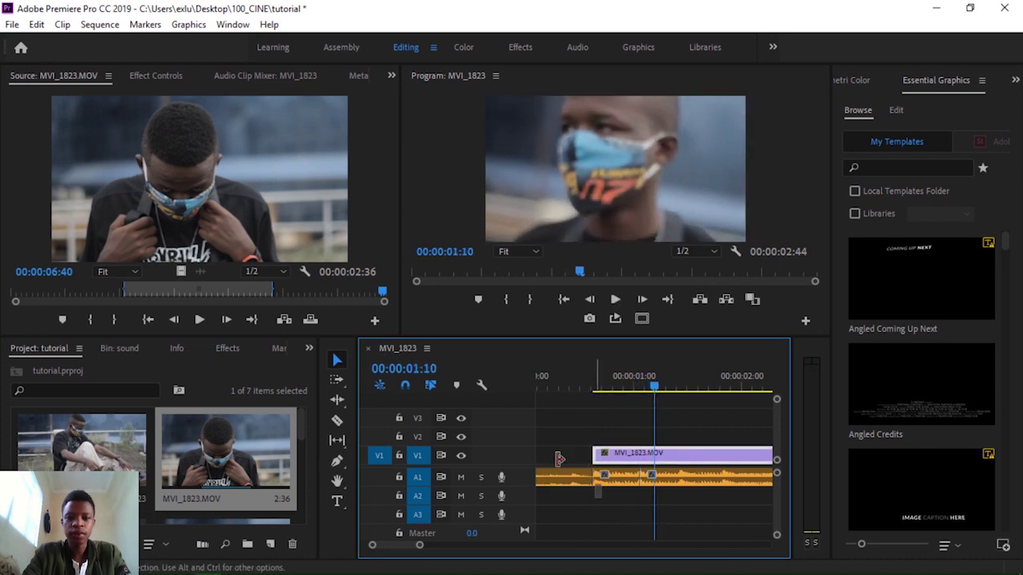
left_click(565, 457)
key("Delete")
Review the edit, zoom the timeline in, and widen the program preview and timeline areas
left_click(587, 370)
key("space")
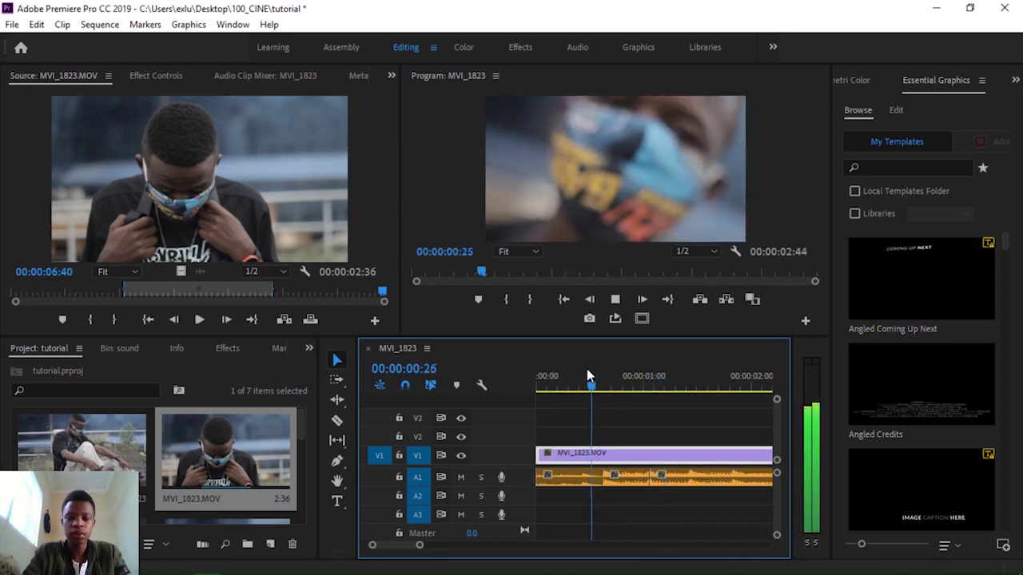
key("space")
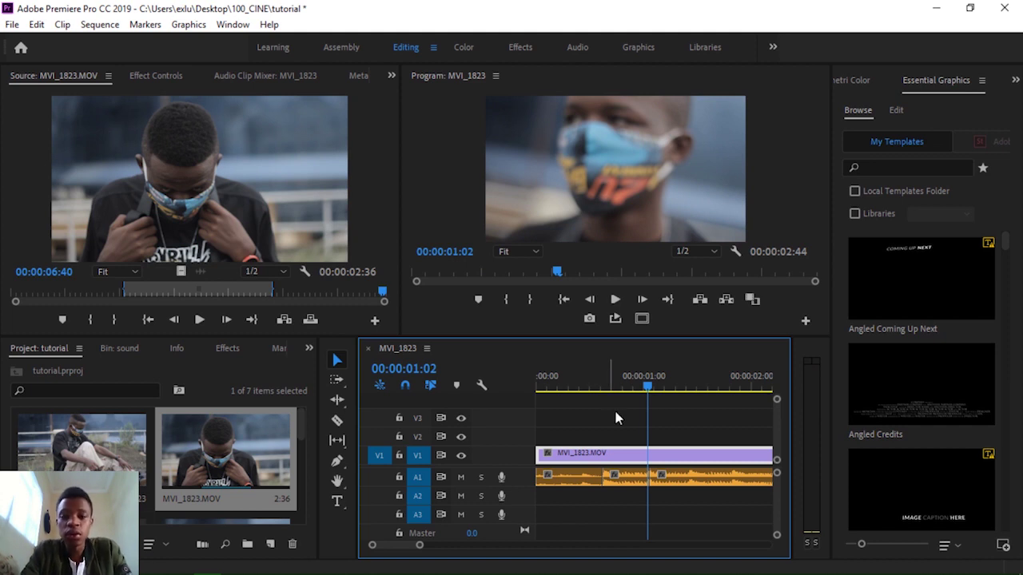
left_click(607, 389)
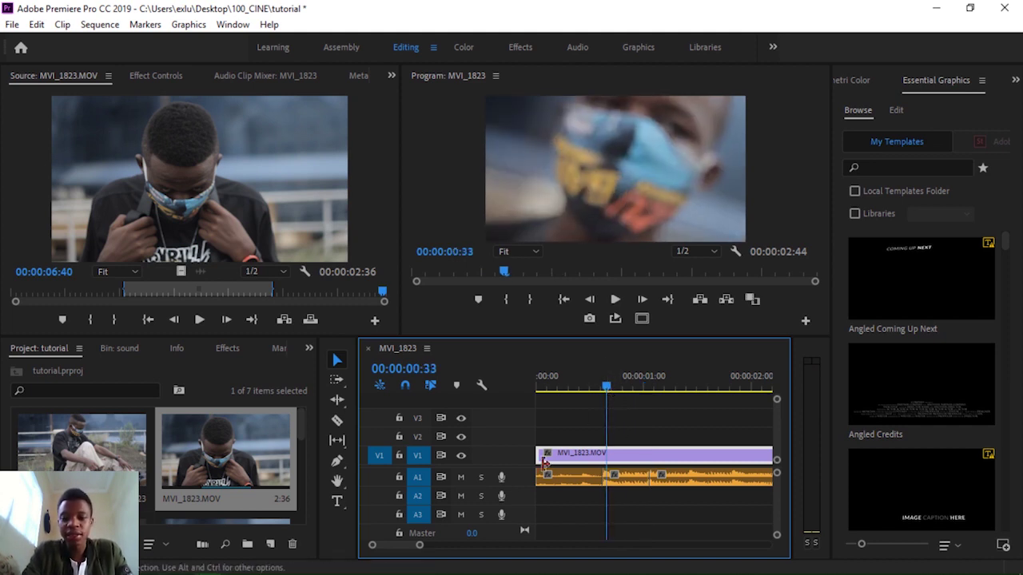
left_click_drag(420, 547, 407, 547)
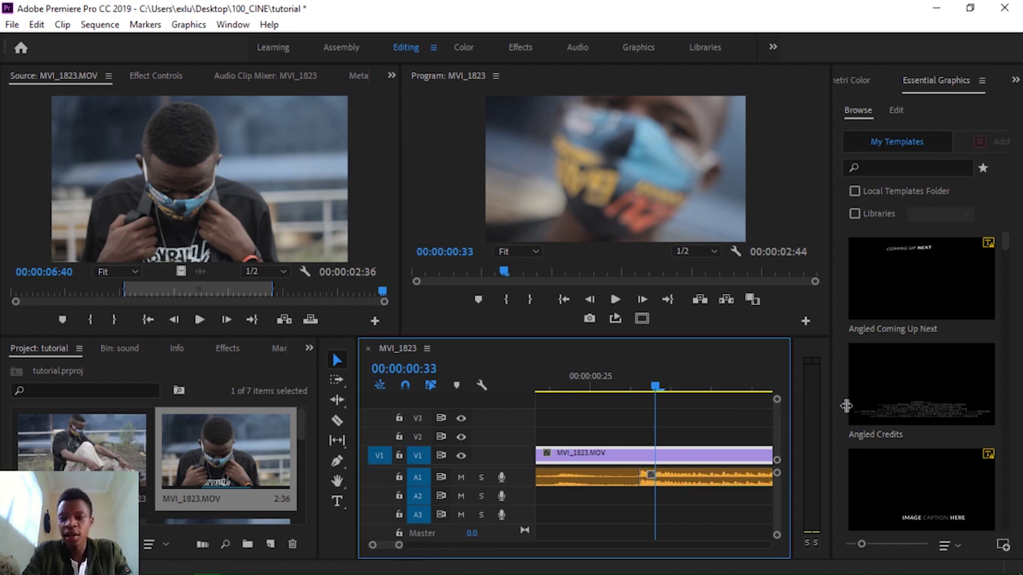
left_click_drag(836, 399, 927, 399)
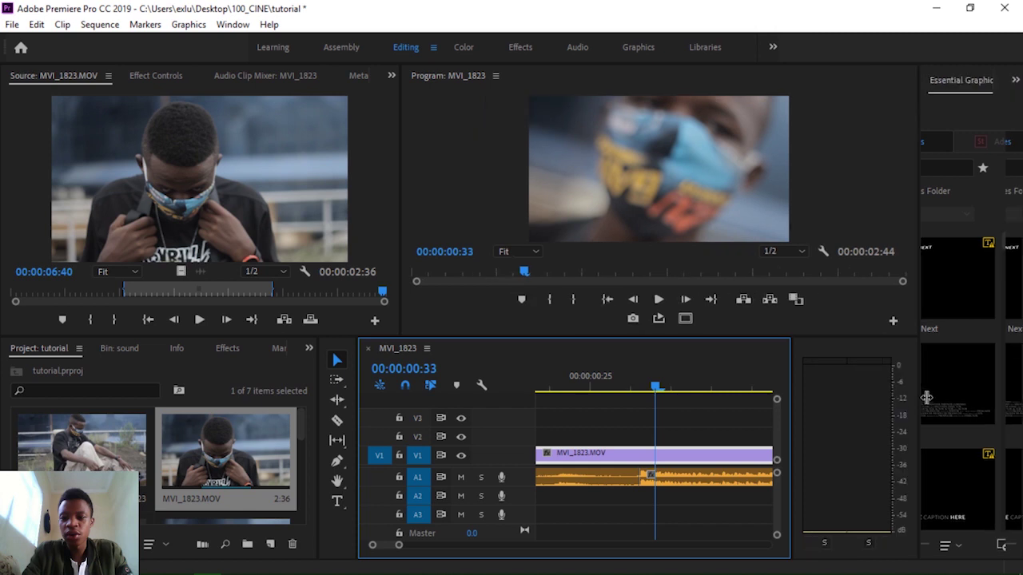
left_click_drag(791, 404, 885, 404)
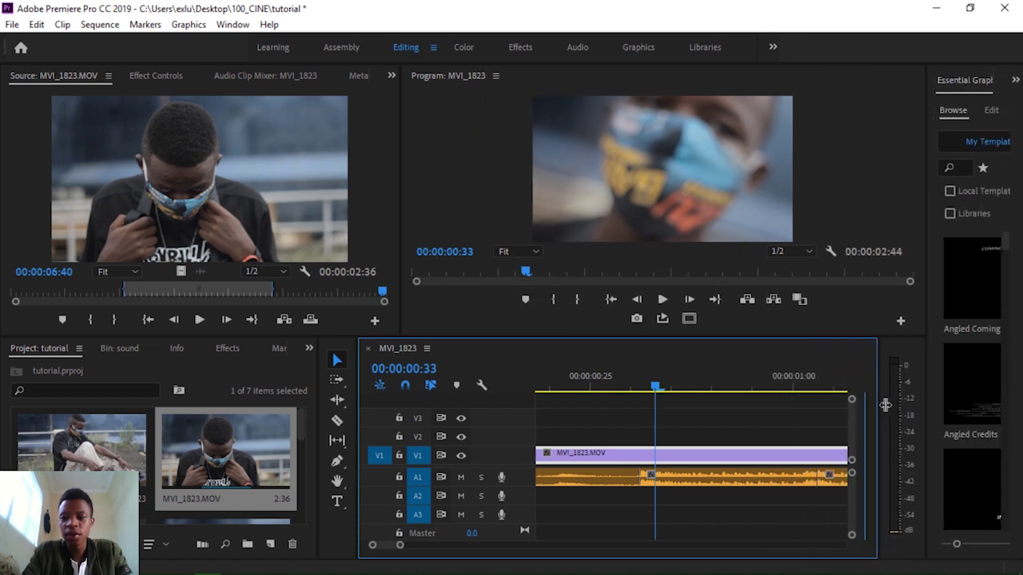
Park the playhead at 00:00:00:32 and expand the A1 track to show its waveform
left_click_drag(654, 394, 641, 392)
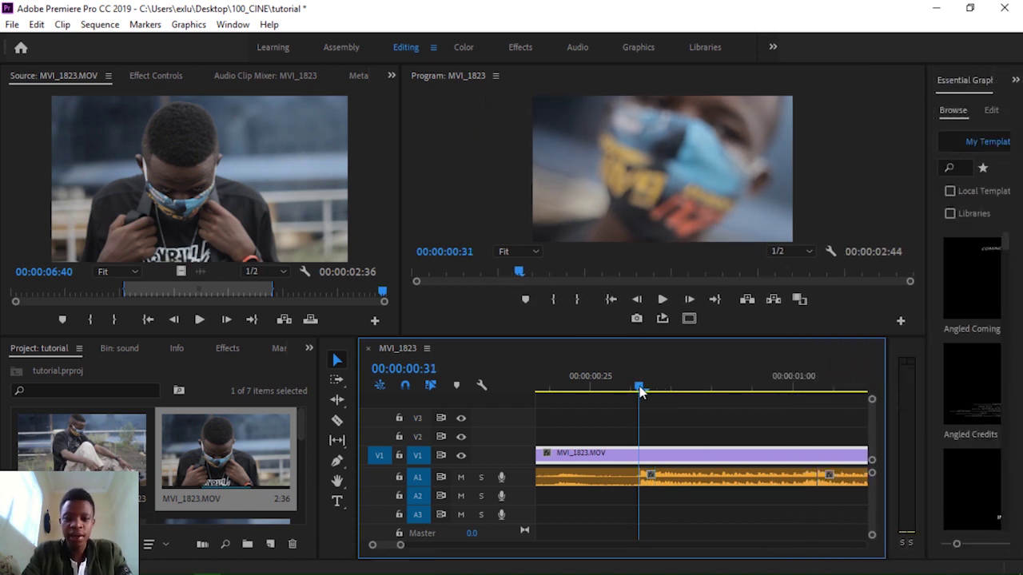
key("space")
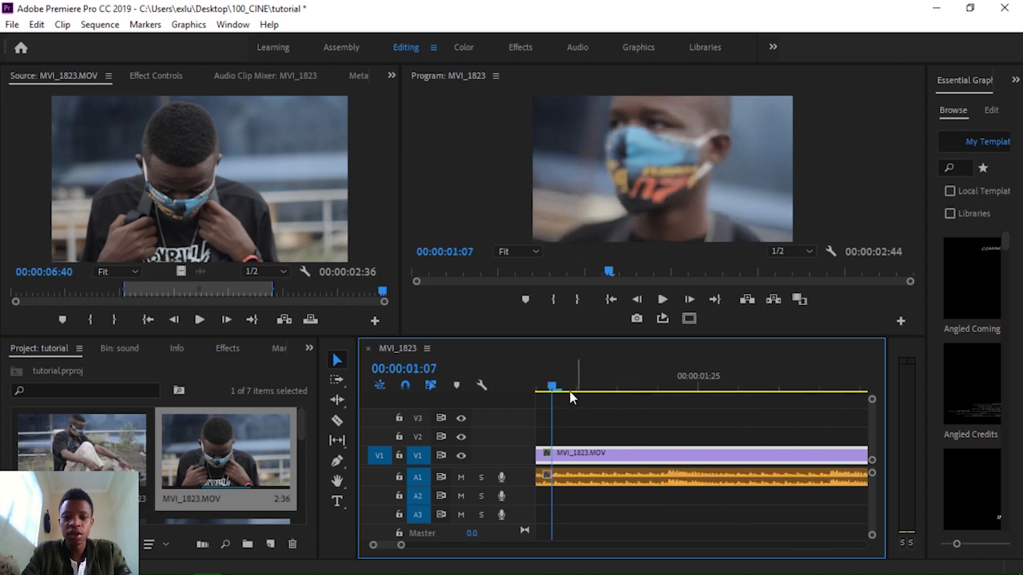
left_click_drag(542, 389, 610, 391)
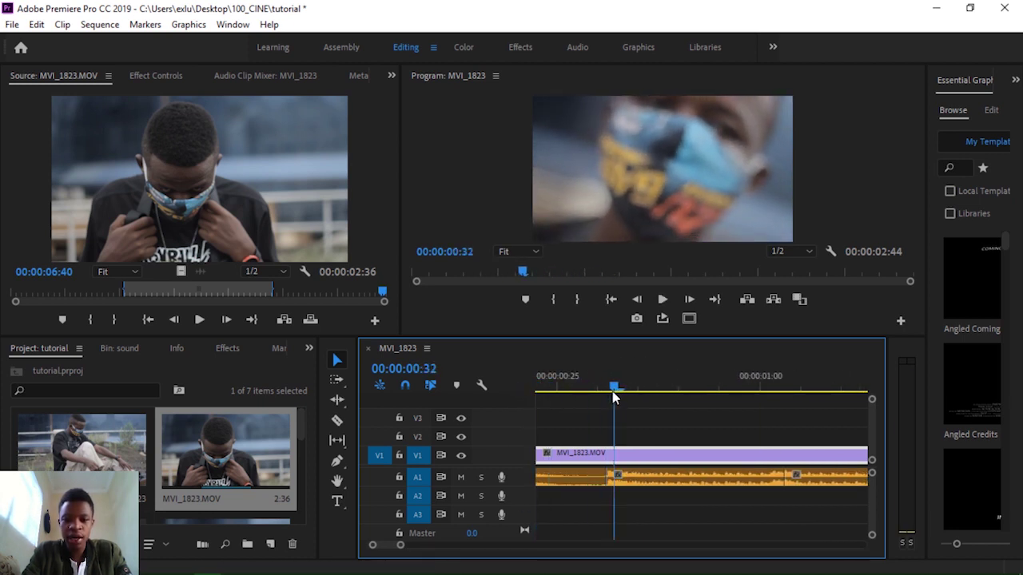
double_click(524, 480)
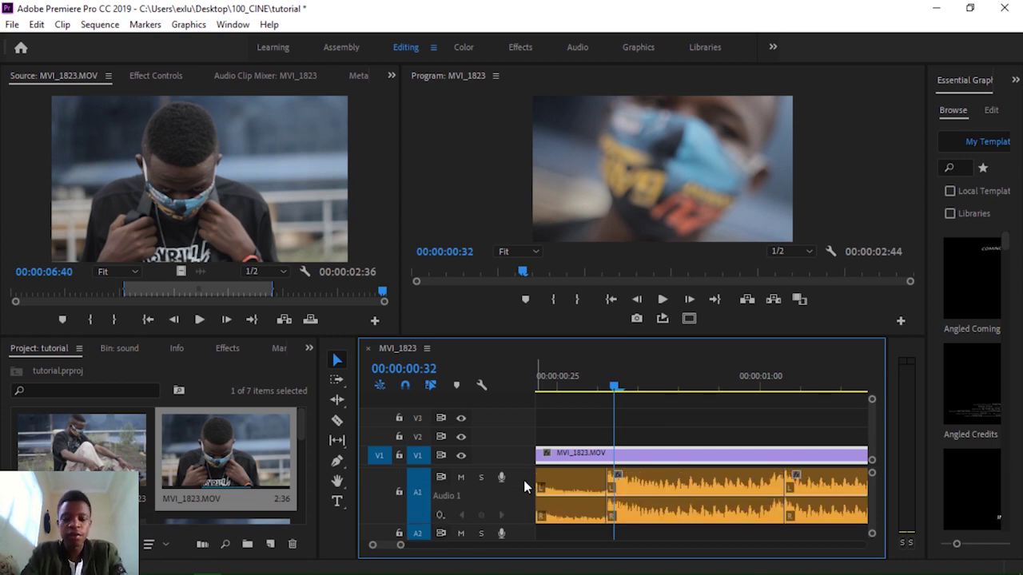
key("c")
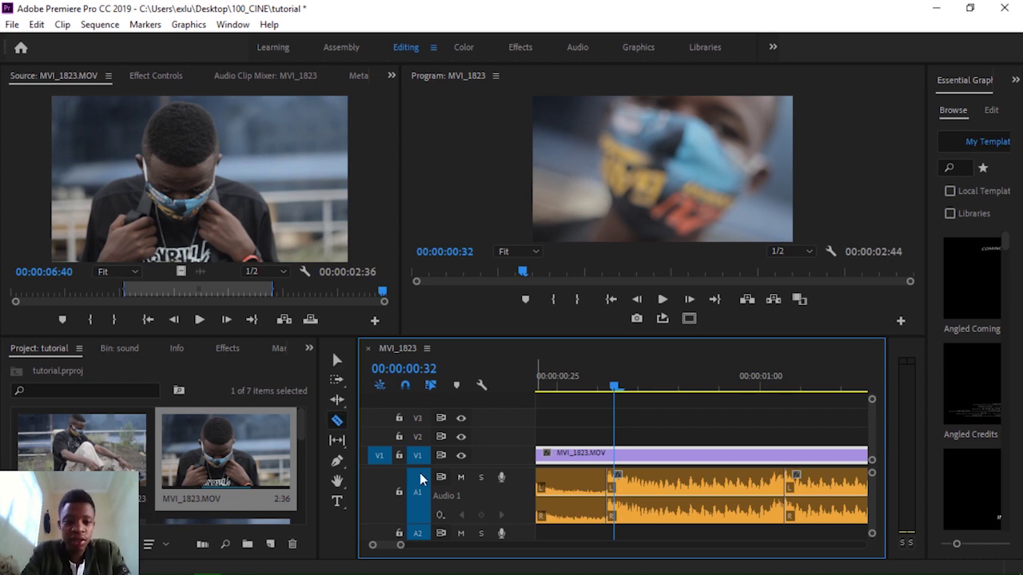
left_click(337, 423)
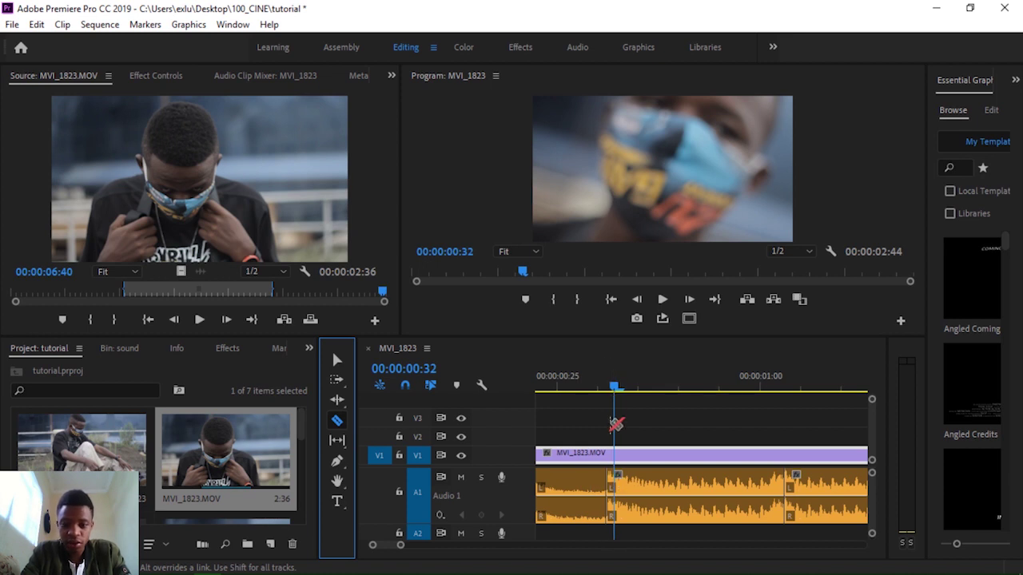
Cut V1's MVI_1823 at 00:00:00:32, then slice it into many short pieces toward 00:00:01:00
left_click(605, 391)
left_click_drag(607, 391, 620, 397)
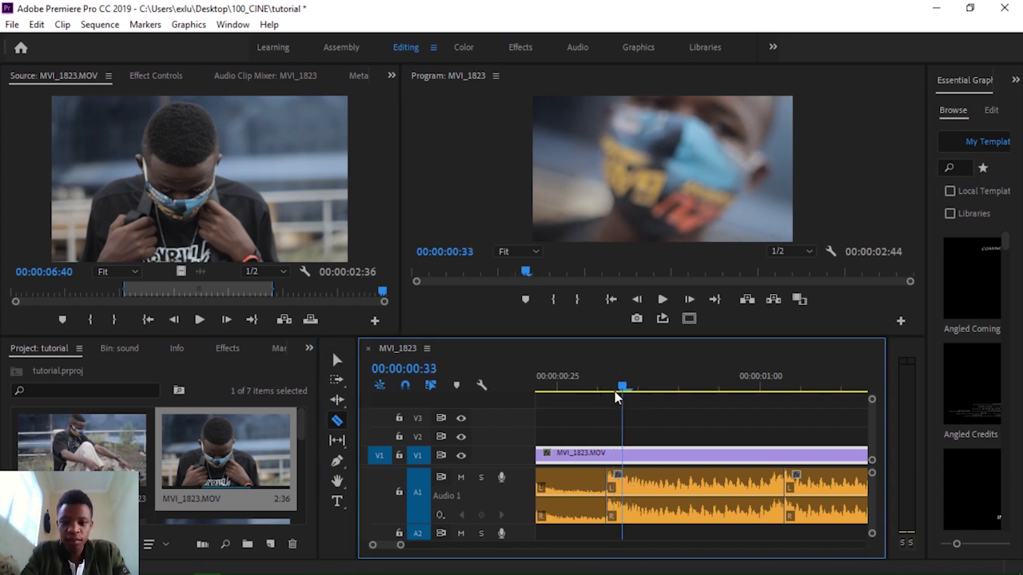
left_click_drag(618, 397, 615, 397)
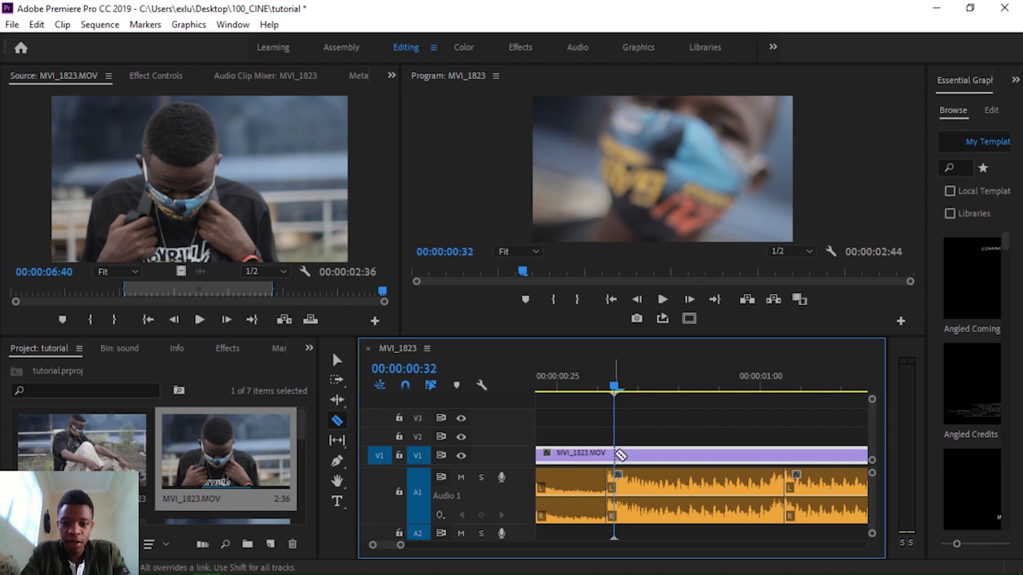
left_click(614, 454)
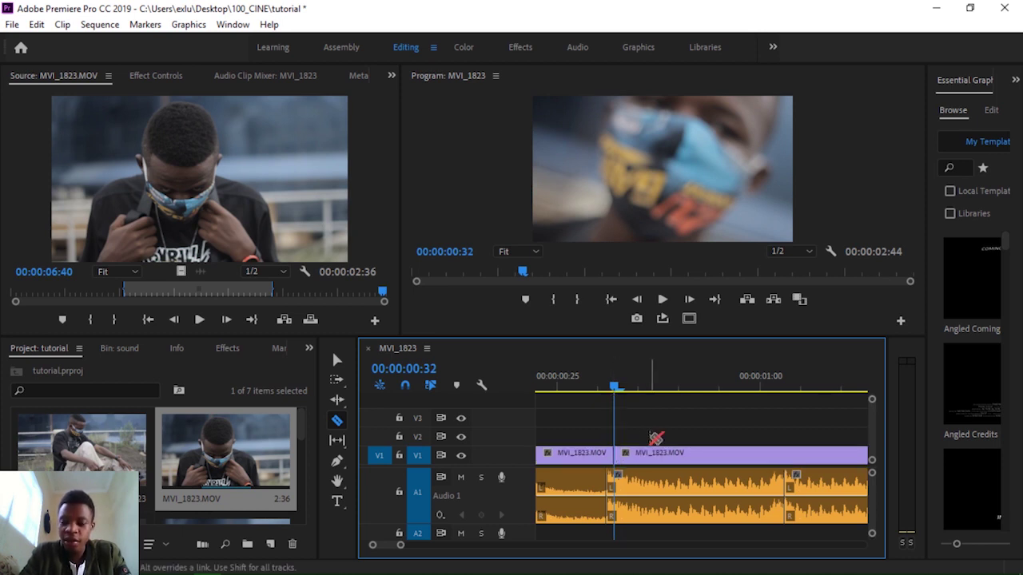
mouse_move(620, 453)
left_mouse_down()
mouse_move(697, 453)
mouse_move(767, 386)
left_mouse_up()
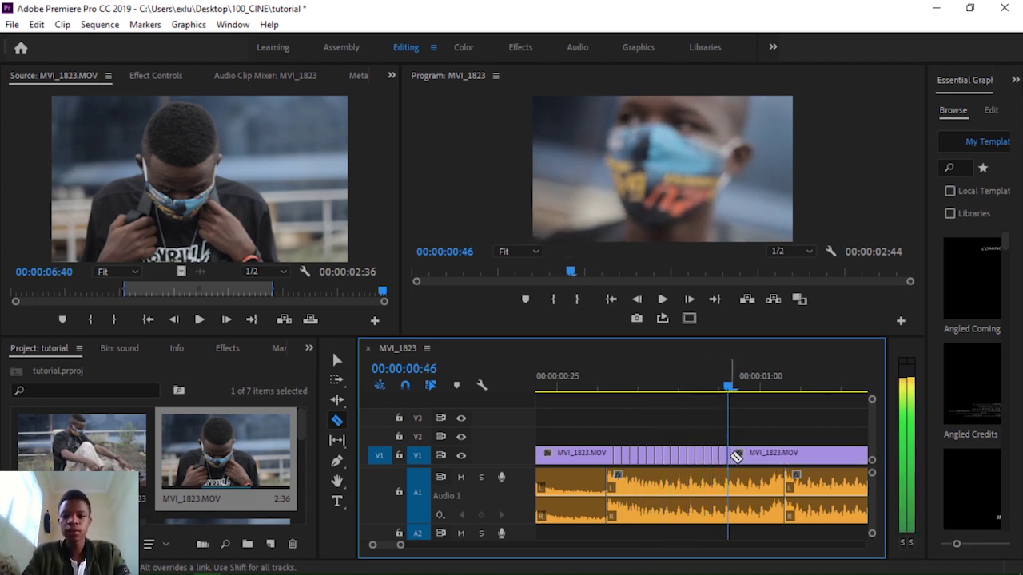
left_click_drag(767, 386, 679, 385)
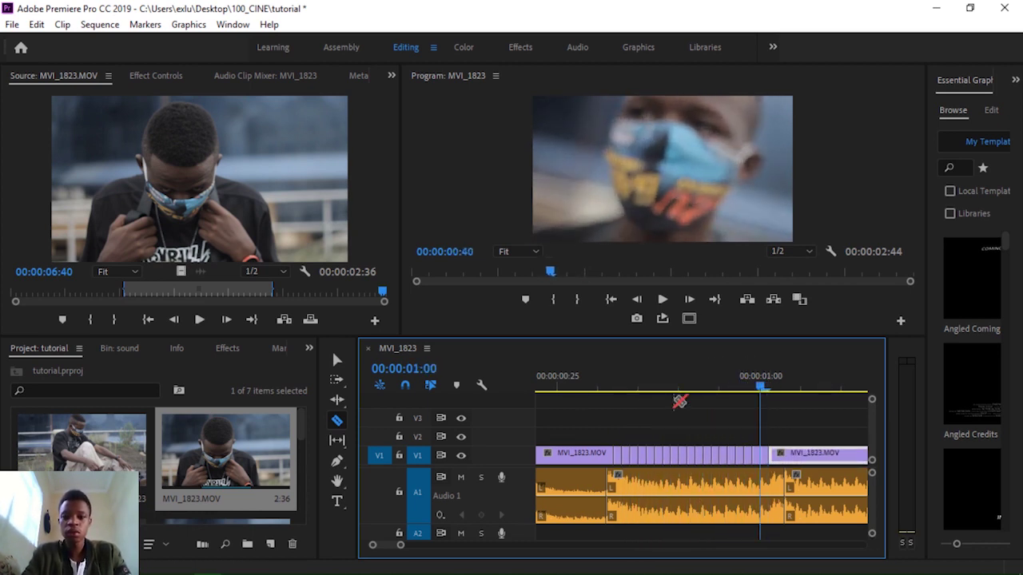
left_click_drag(622, 400, 598, 392)
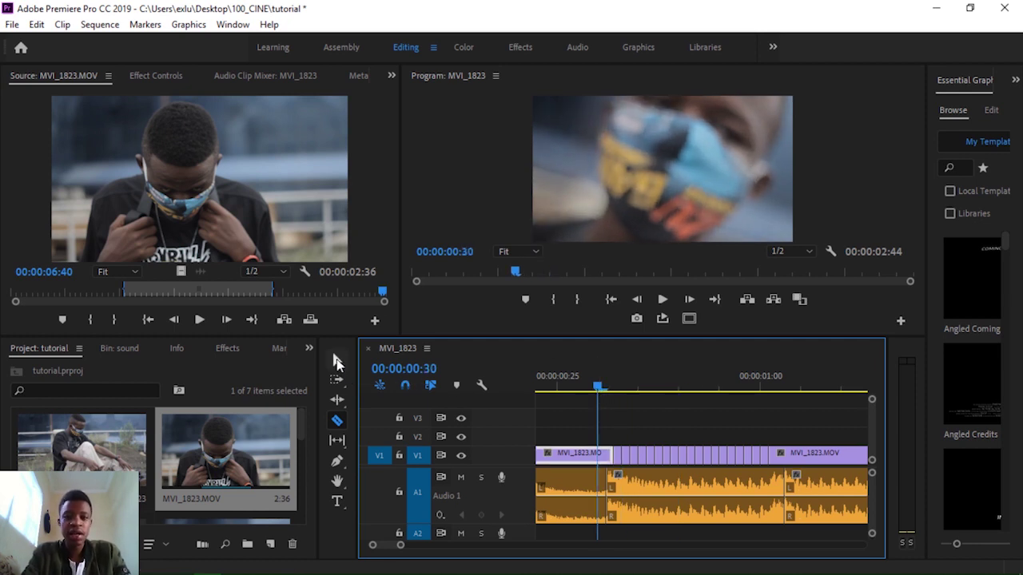
left_click(336, 362)
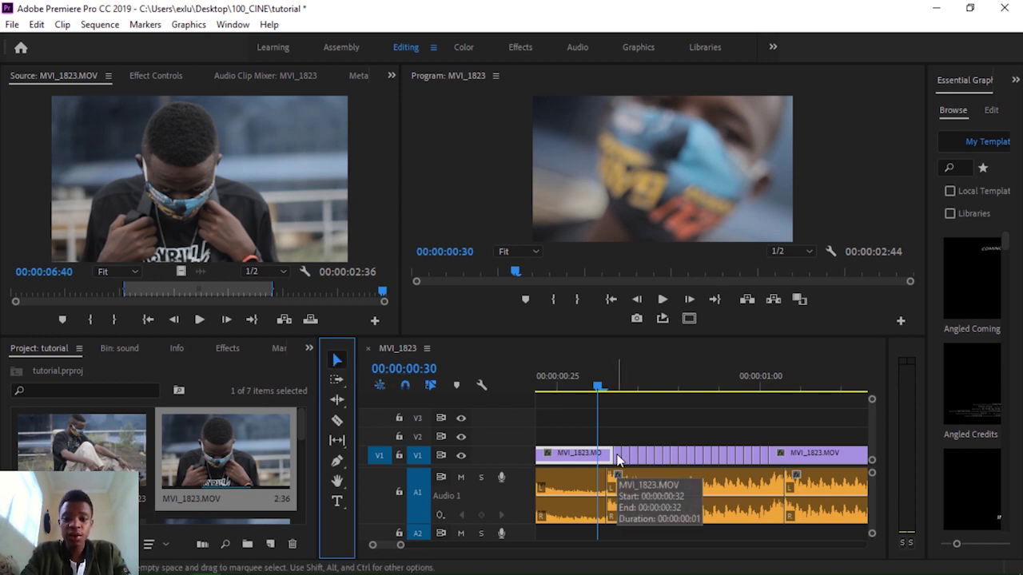
left_click(617, 459)
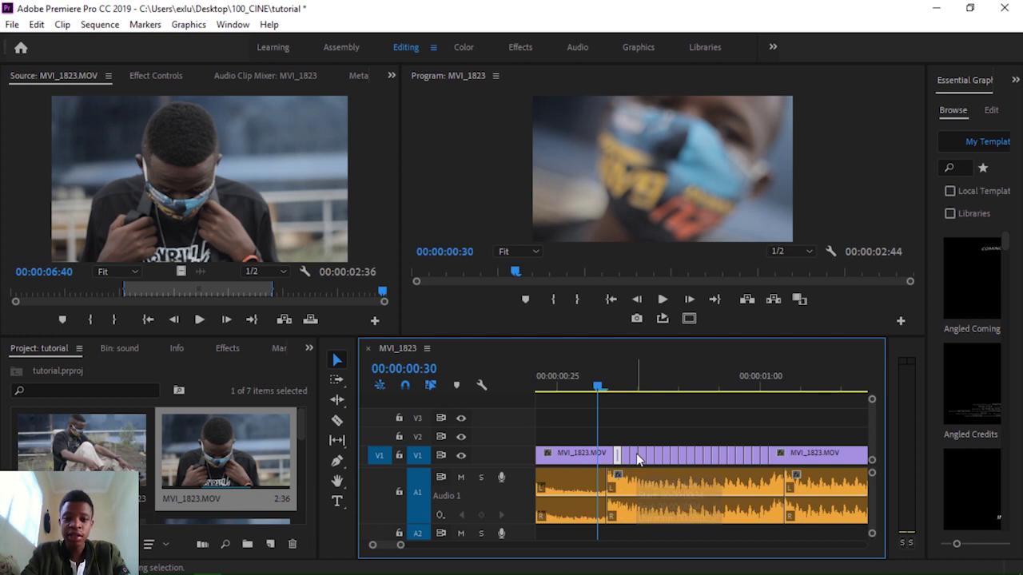
left_click_drag(638, 460, 763, 463)
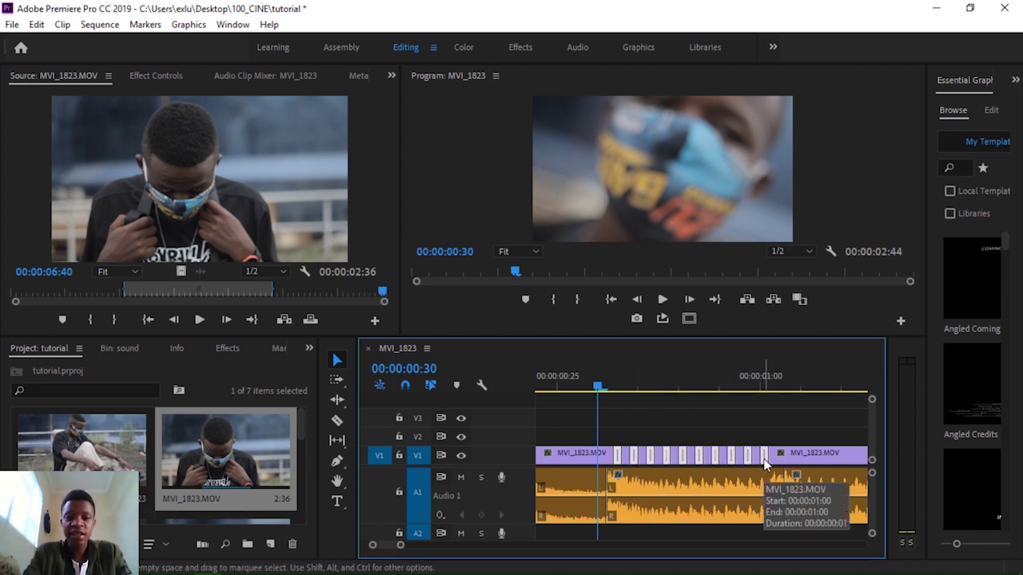
key("Delete")
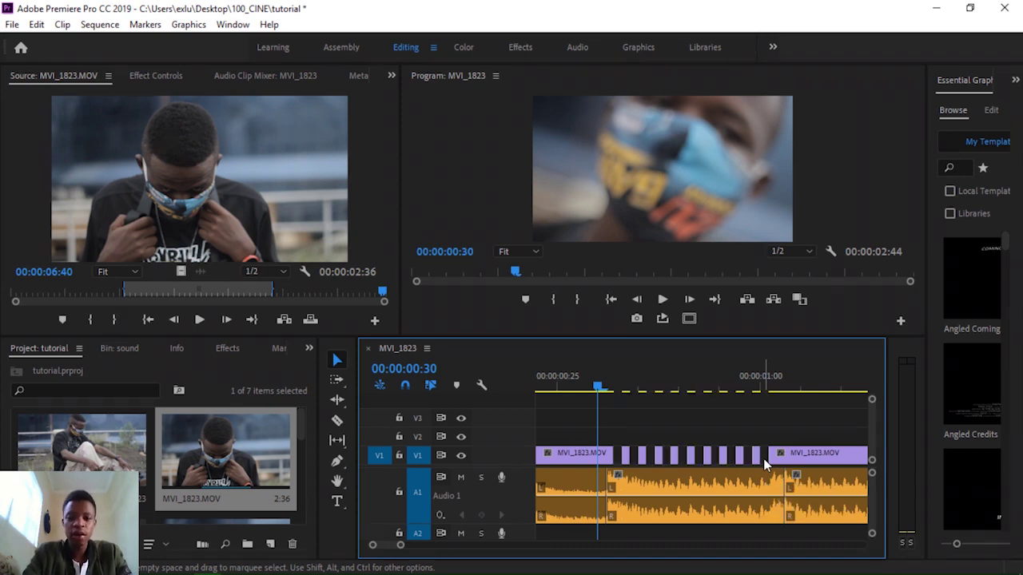
key("space")
key("space")
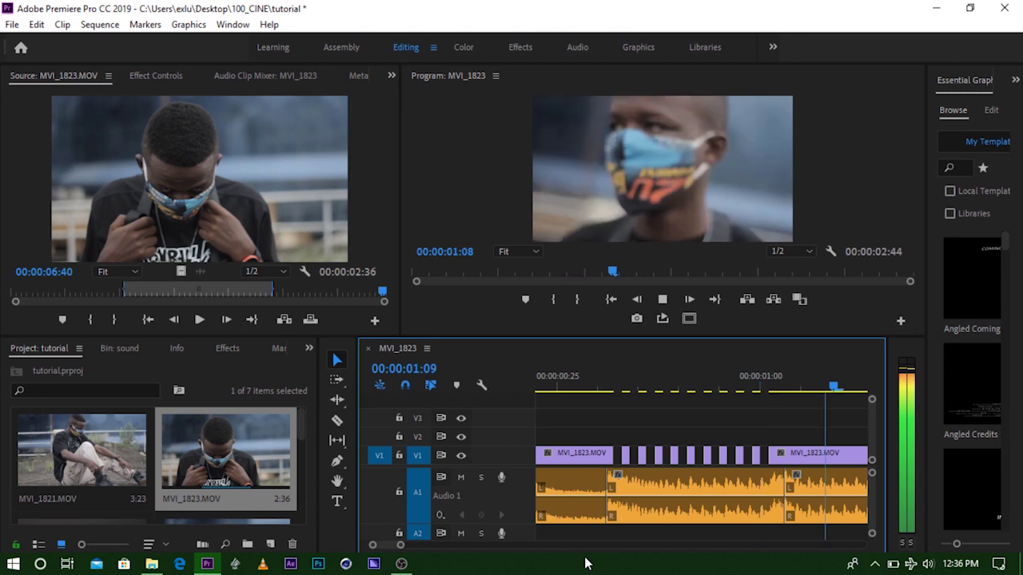
left_click(599, 378)
key("space")
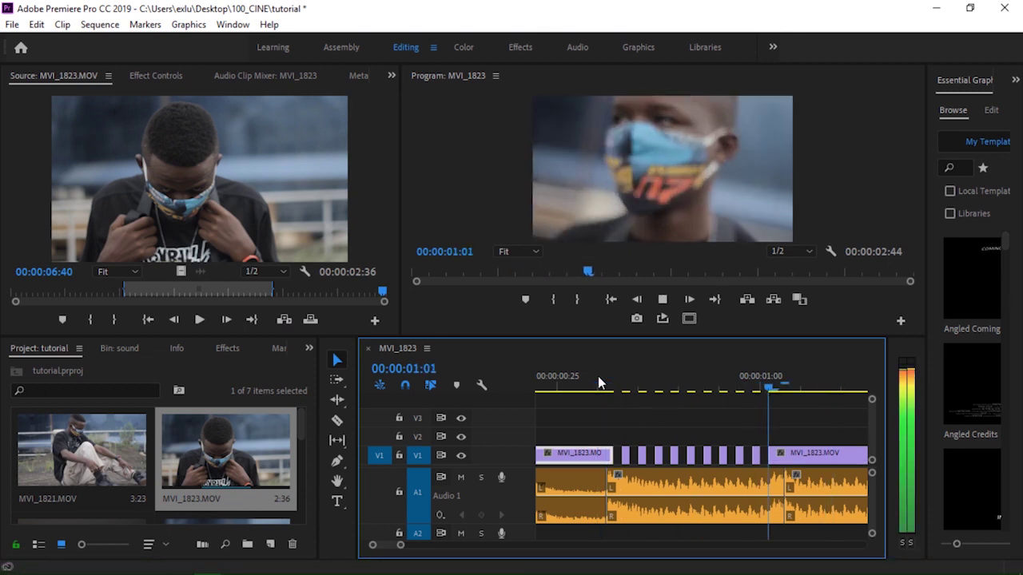
key("space")
left_click_drag(401, 545, 415, 547)
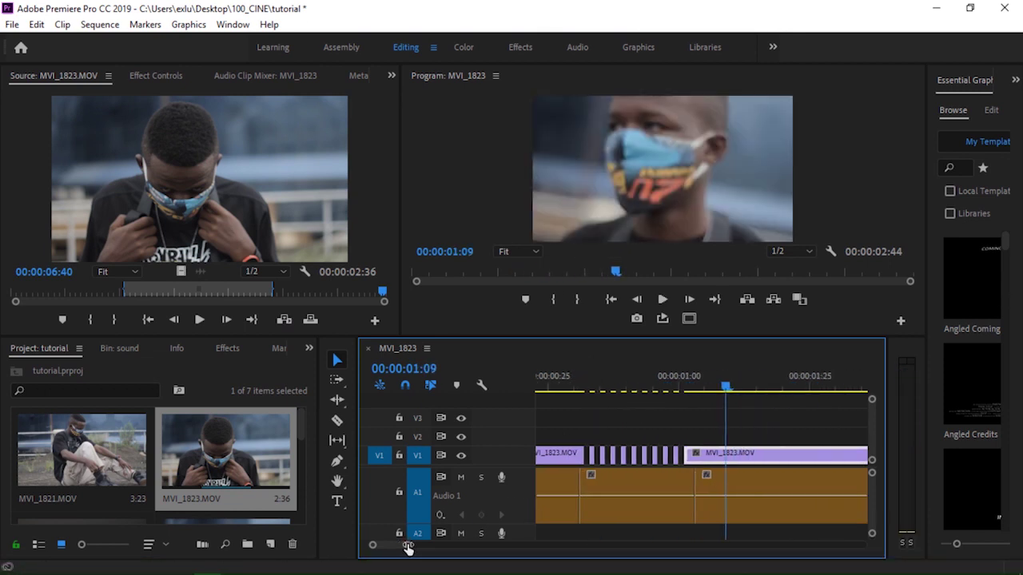
left_click(597, 388)
key("space")
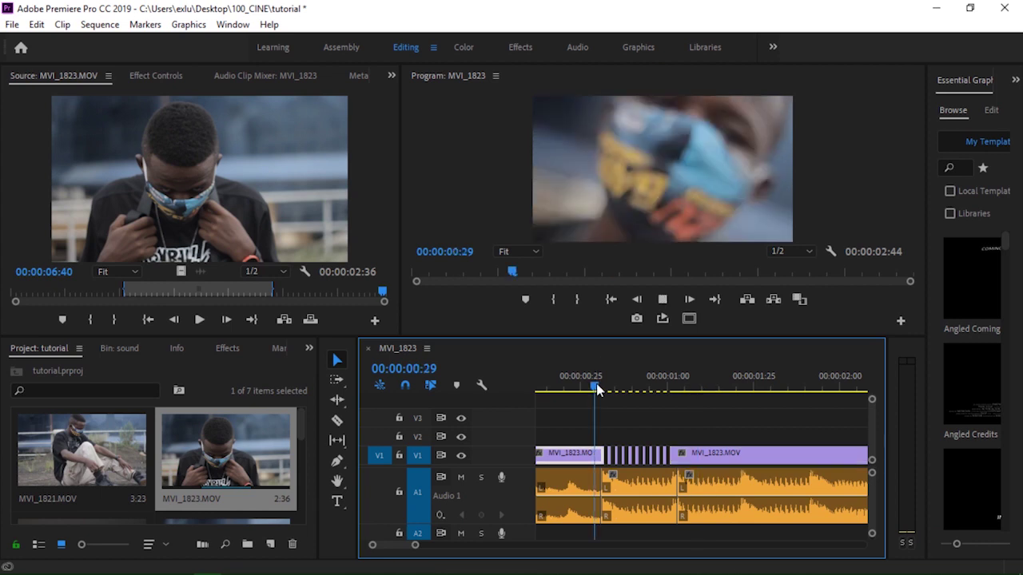
key("Home")
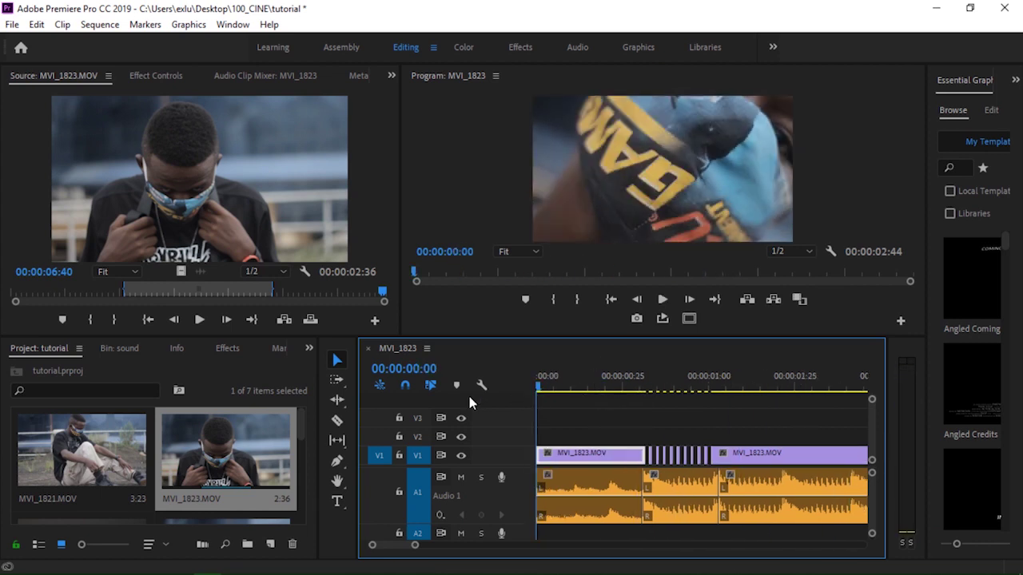
key("space")
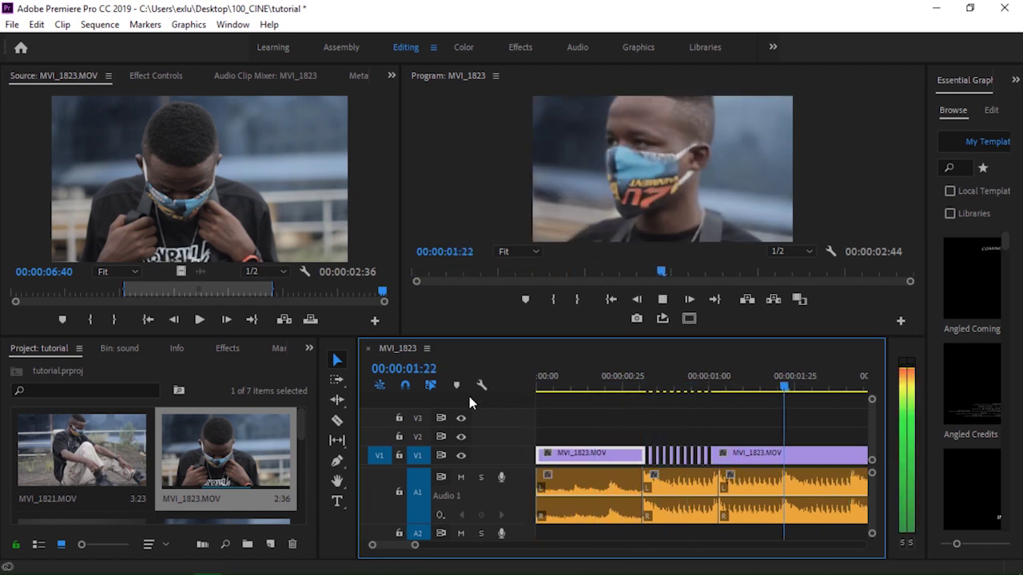
key("space")
left_click(661, 376)
key("space")
key("space")
Load MVI_1821 in the Source monitor and preview it from about five seconds in
left_click_drag(411, 548, 470, 556)
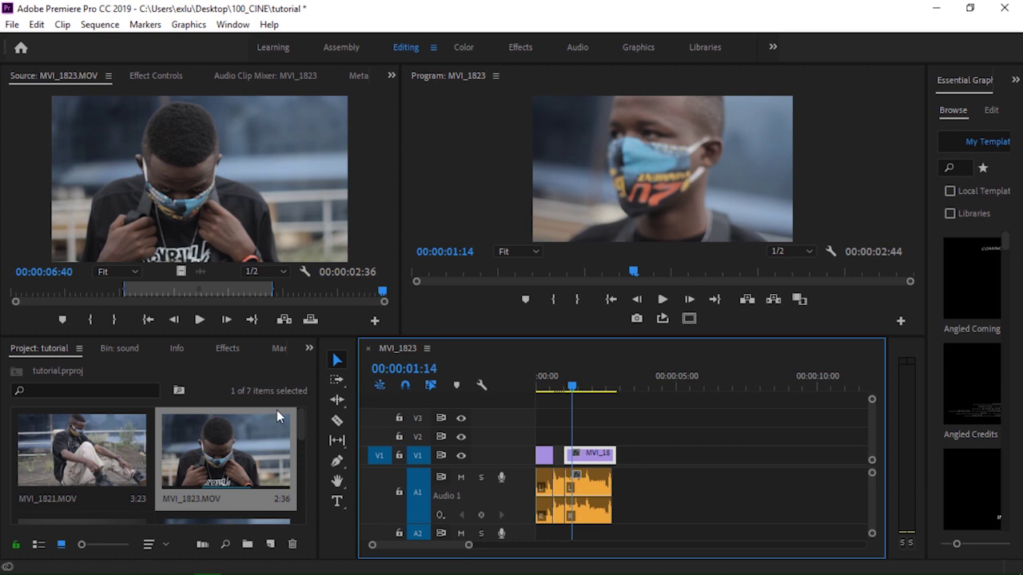
left_click_drag(301, 422, 300, 409)
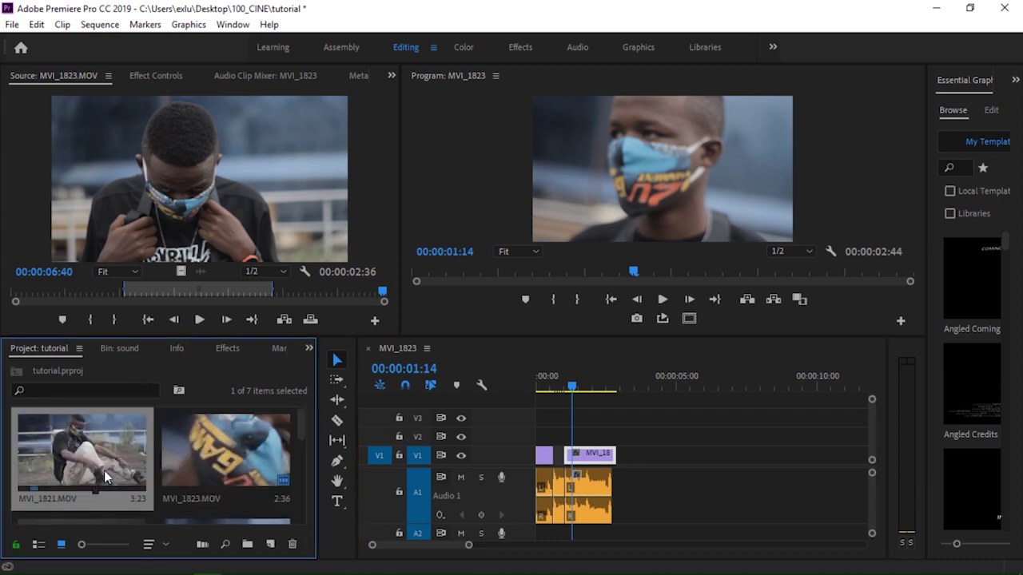
left_click_drag(302, 424, 295, 425)
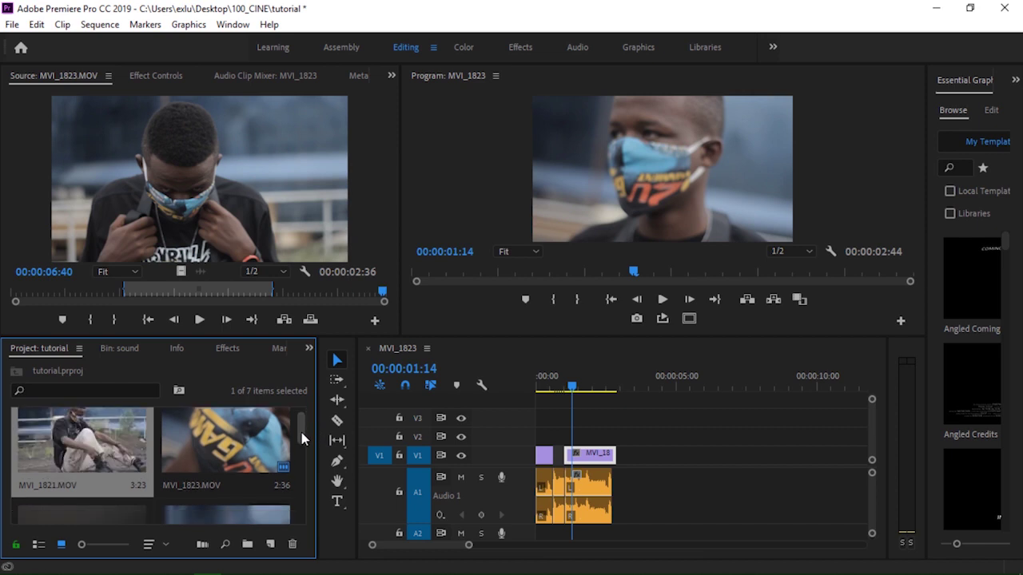
scroll(296, 425, "up", 2)
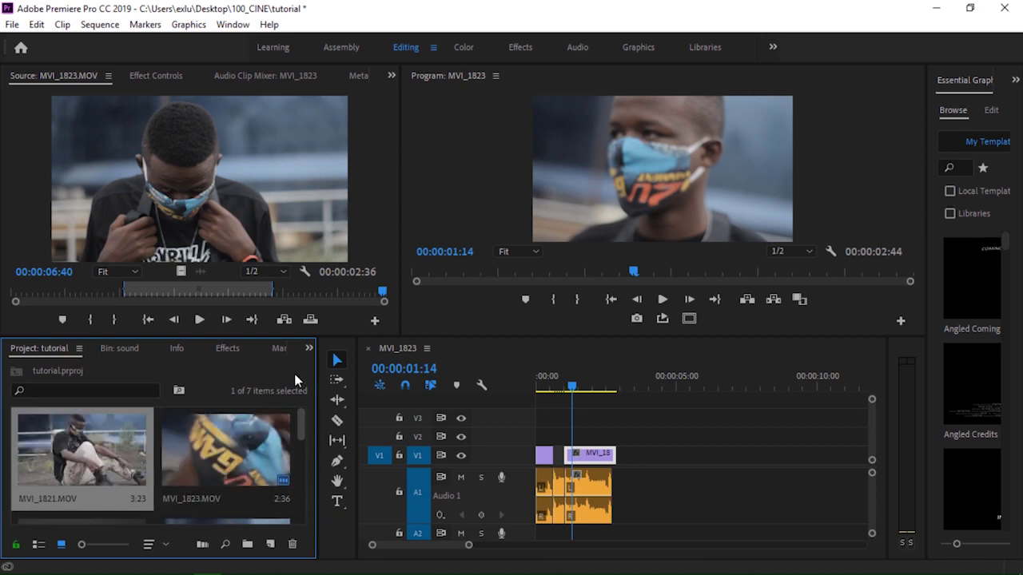
double_click(79, 451)
left_click(46, 292)
key("space")
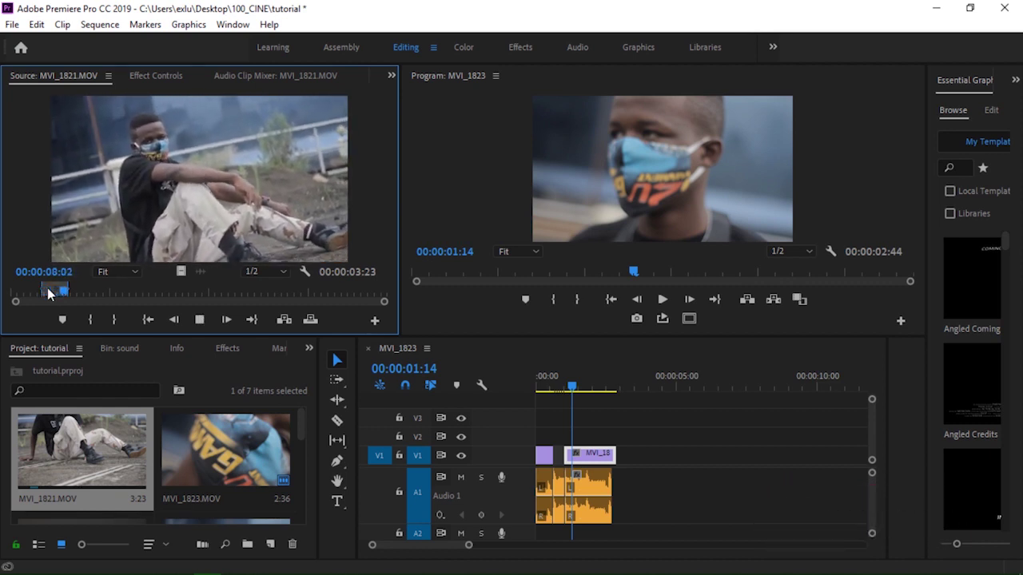
Place MVI_1821's video only on V1 after the edit and shift it right, leaving a gap
left_click_drag(181, 271, 620, 455)
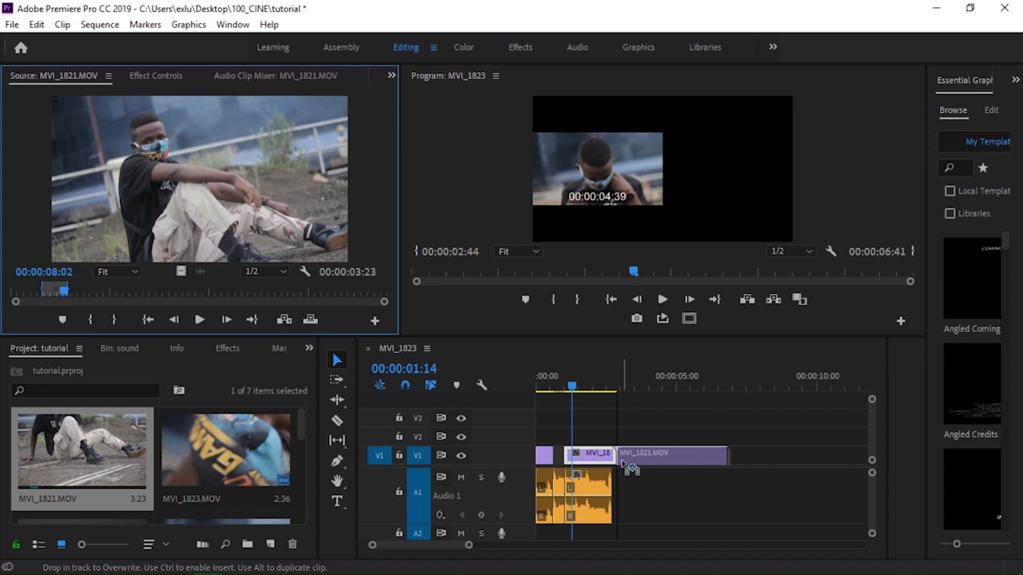
double_click(519, 495)
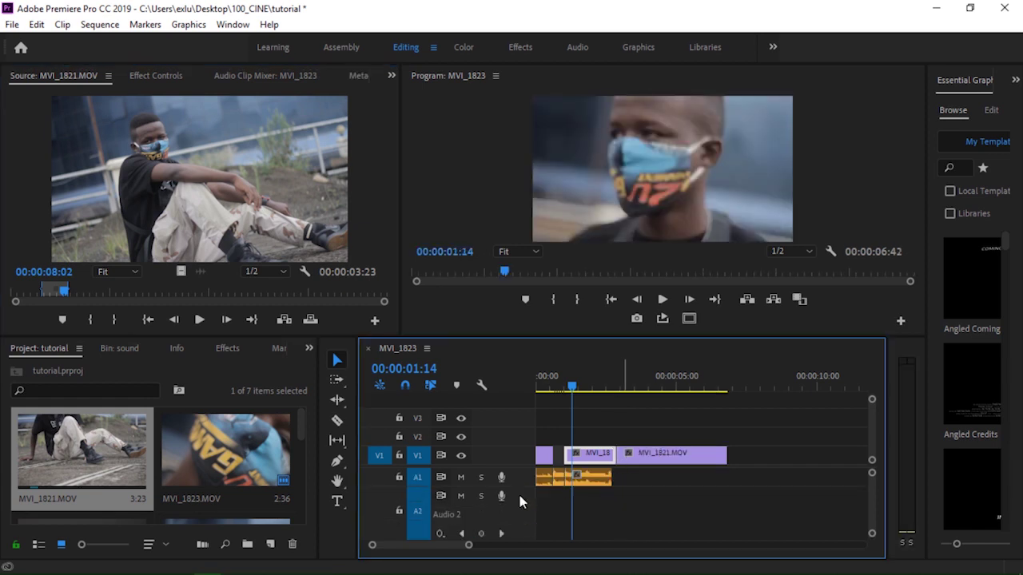
left_click_drag(616, 387, 623, 387)
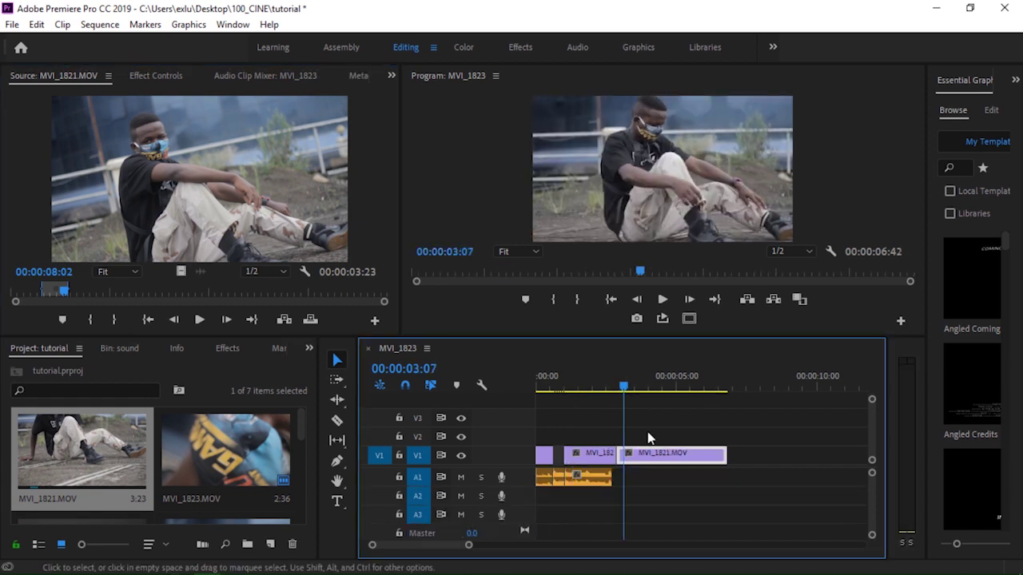
left_click_drag(668, 453, 692, 453)
key("space")
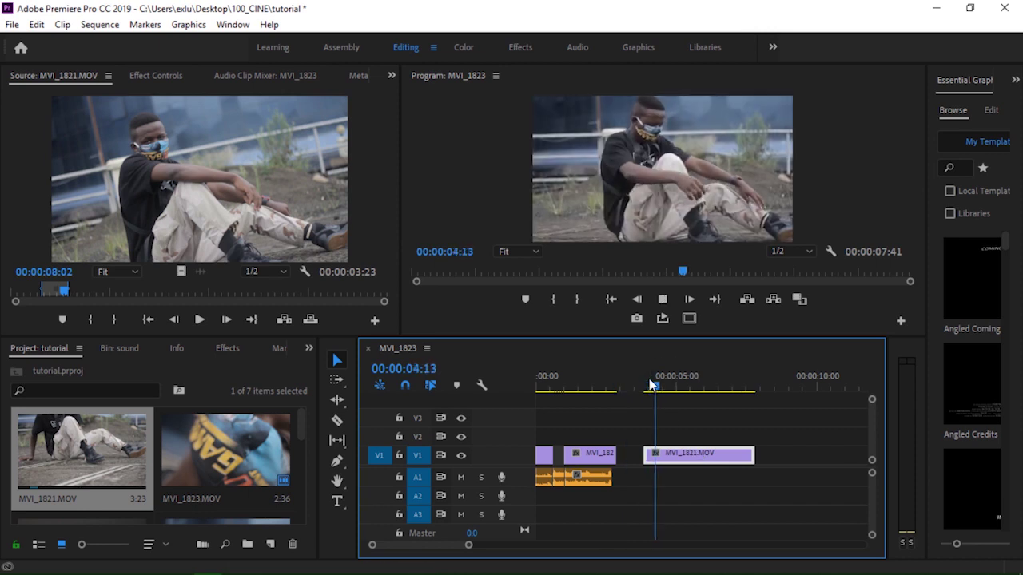
key("space")
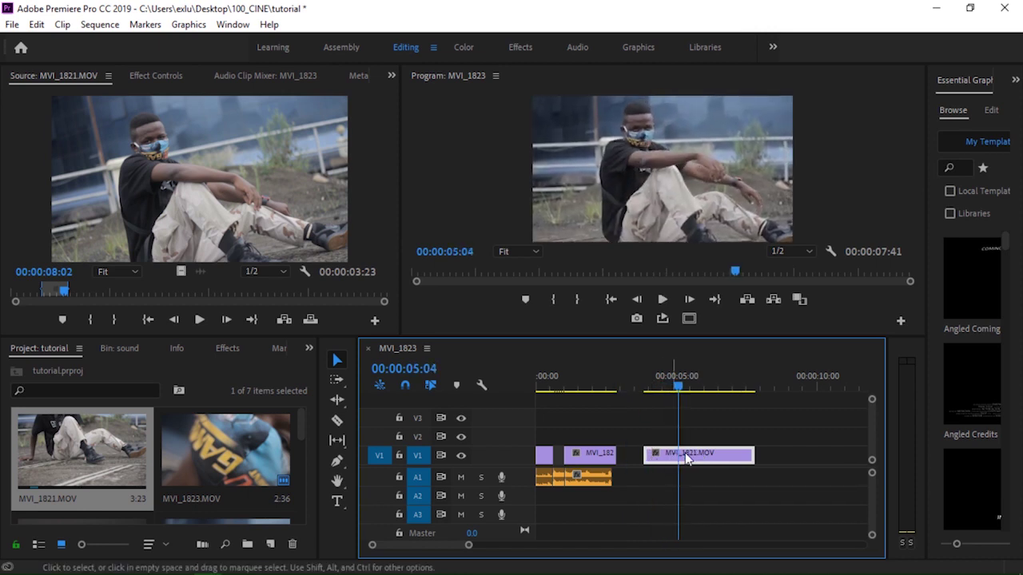
Push MVI_1821 further right to run 00:00:05:22–00:00:09:19 and play it back
left_click_drag(672, 454, 718, 457)
left_click_drag(412, 548, 419, 548)
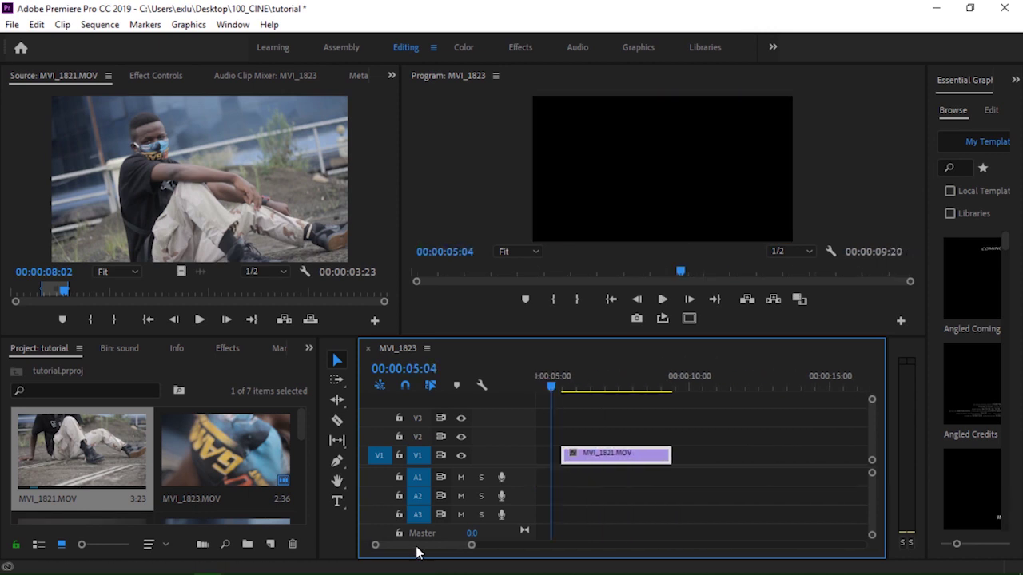
key("space")
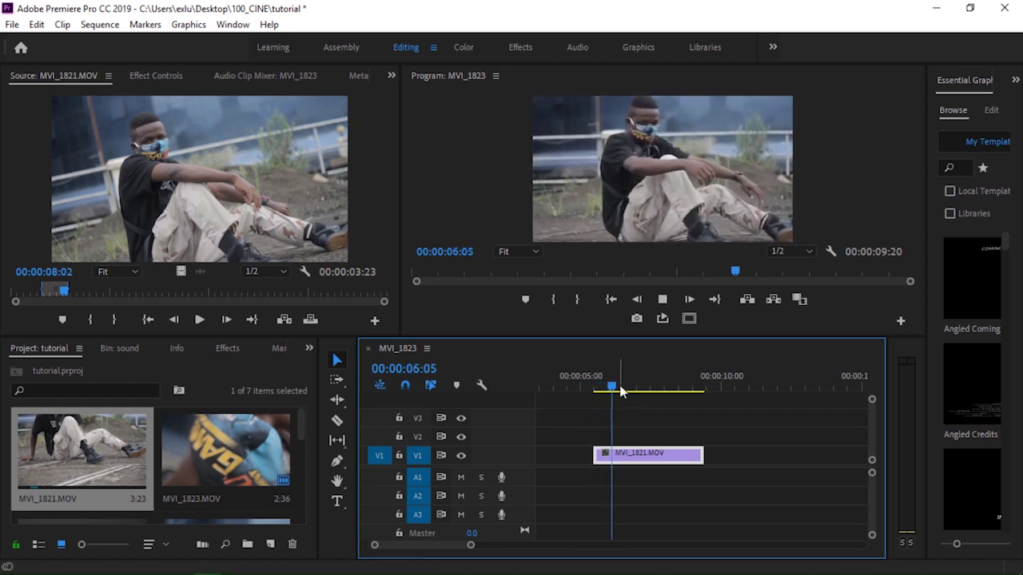
key("space")
left_click(627, 393)
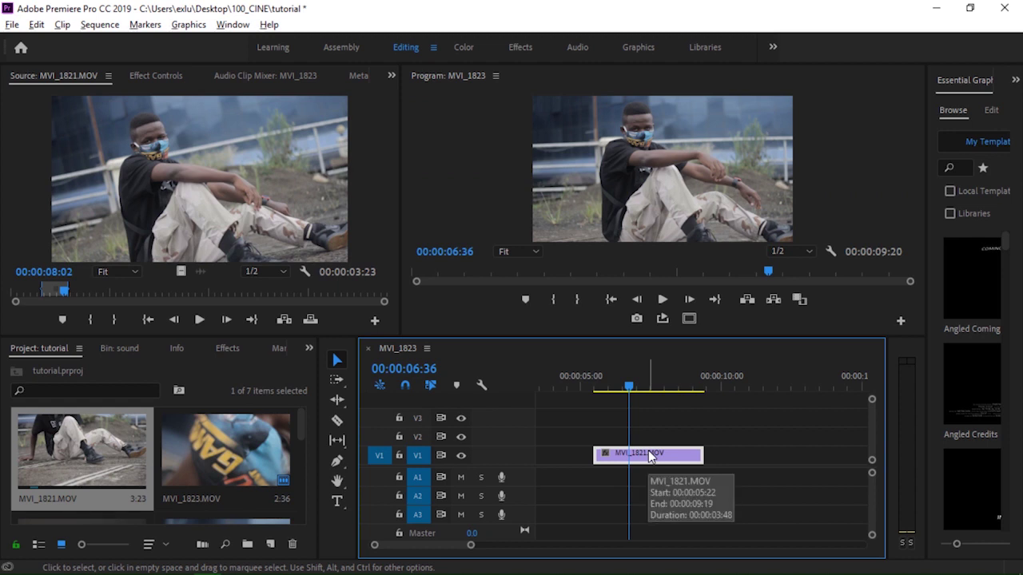
Alt-drag copies of MVI_1821 onto V2 and V3, delete the V3 copy, and select the V2 duplicate
mouse_move(648, 454)
left_mouse_down()
mouse_move(659, 446)
mouse_move(652, 430)
left_mouse_up()
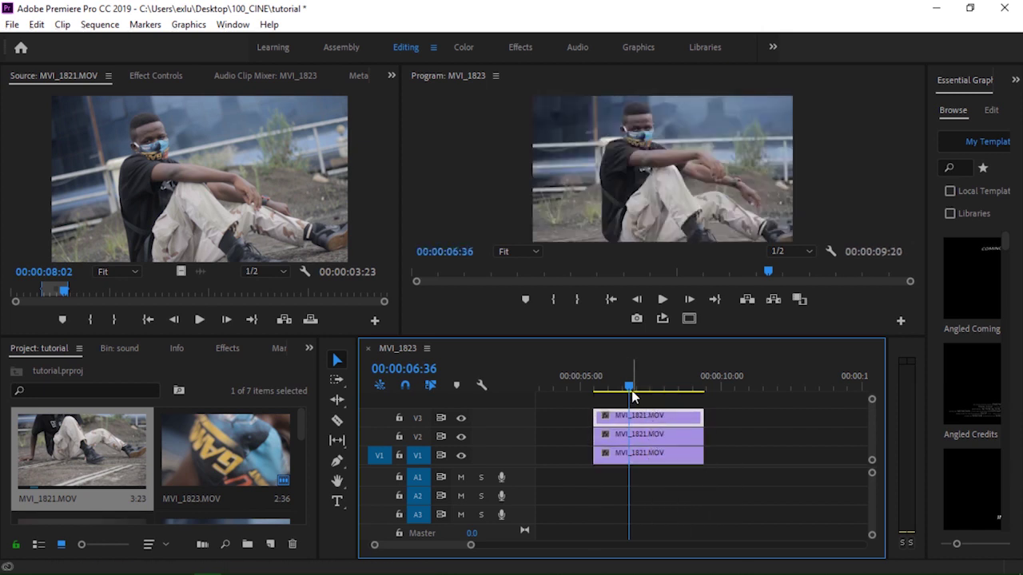
left_click_drag(629, 385, 586, 389)
key("space")
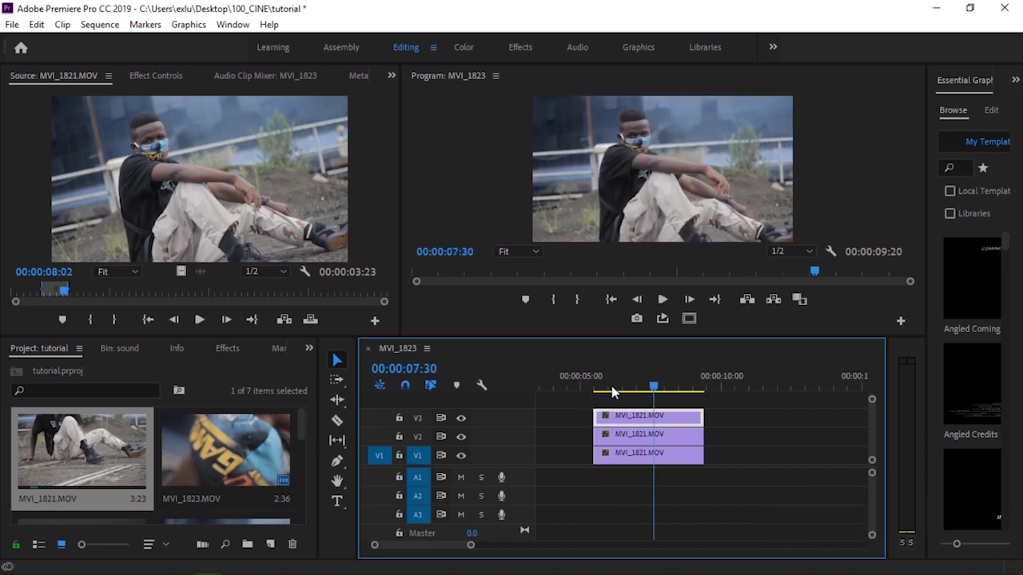
left_click(610, 388)
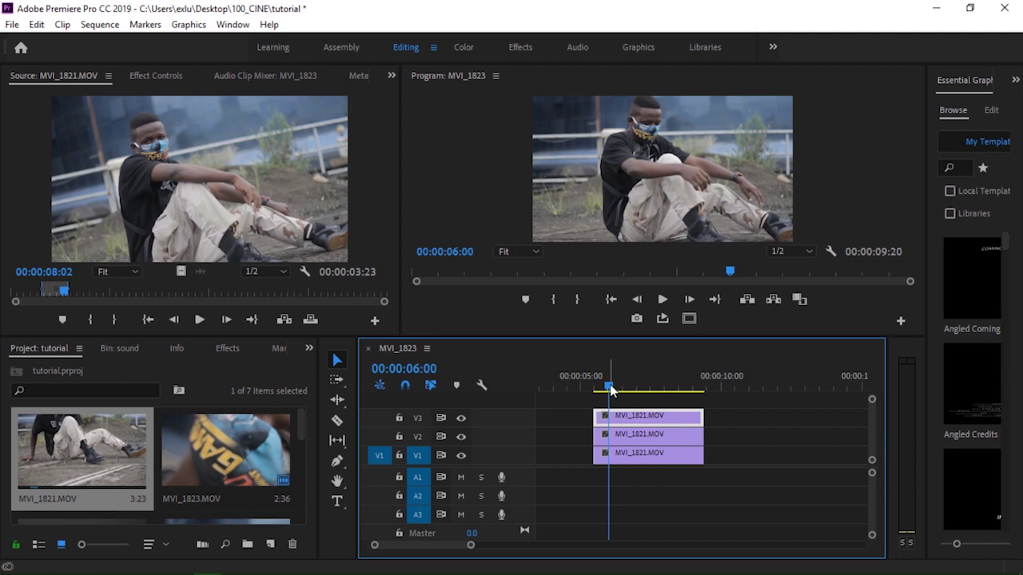
key("Delete")
left_click(632, 436)
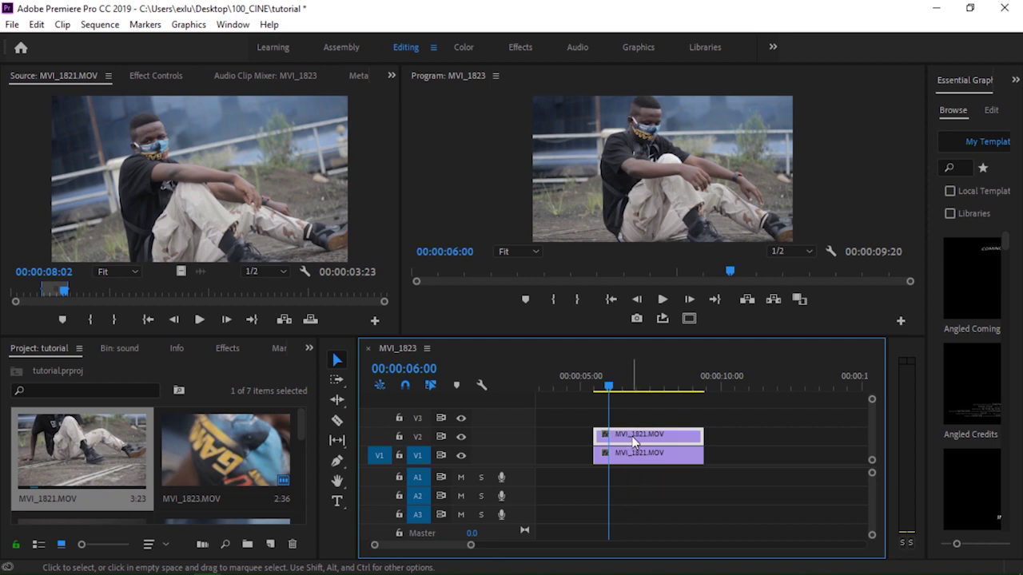
Show the V2 clip's Effect Controls and re-expand Opacity to reveal its ellipse, rectangle and pen mask tools
left_click(156, 77)
left_click_drag(393, 153, 395, 187)
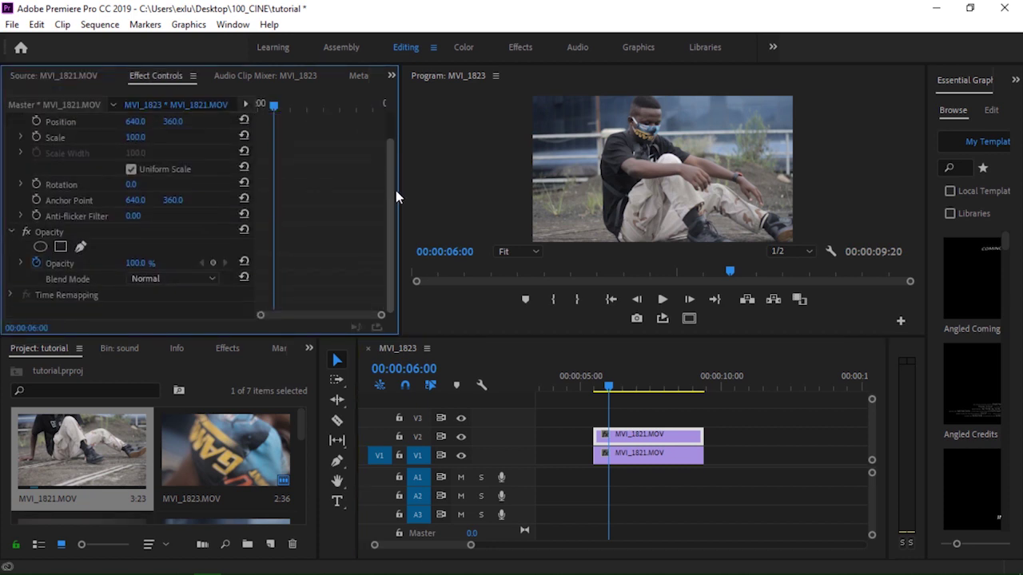
left_click(12, 232)
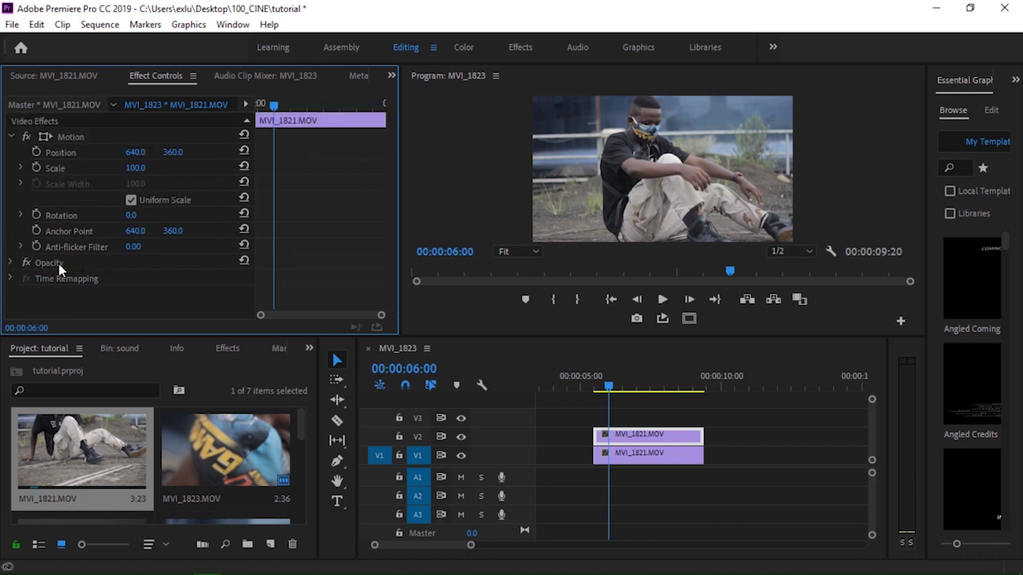
left_click(12, 263)
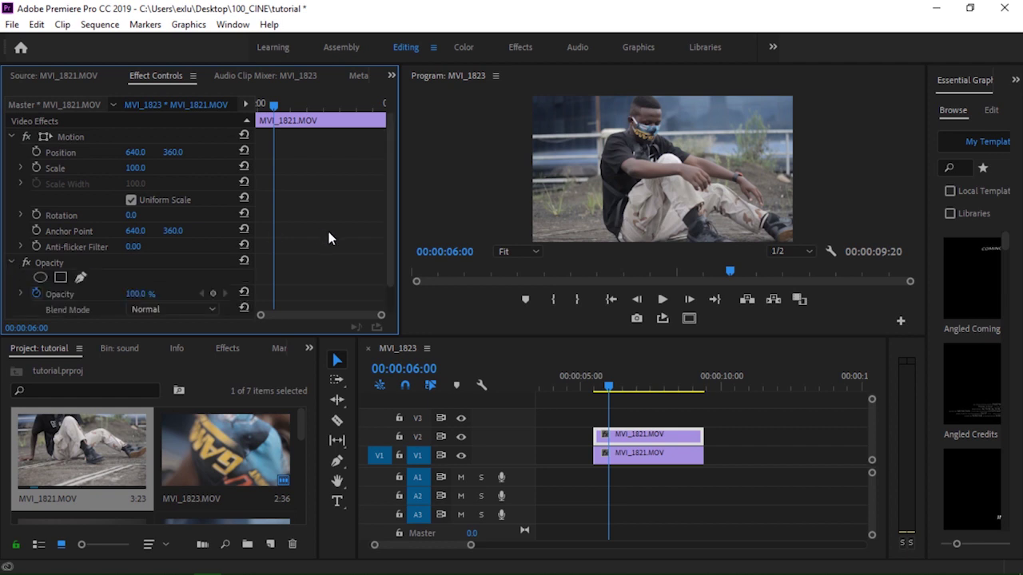
scroll(389, 238, "down", 1)
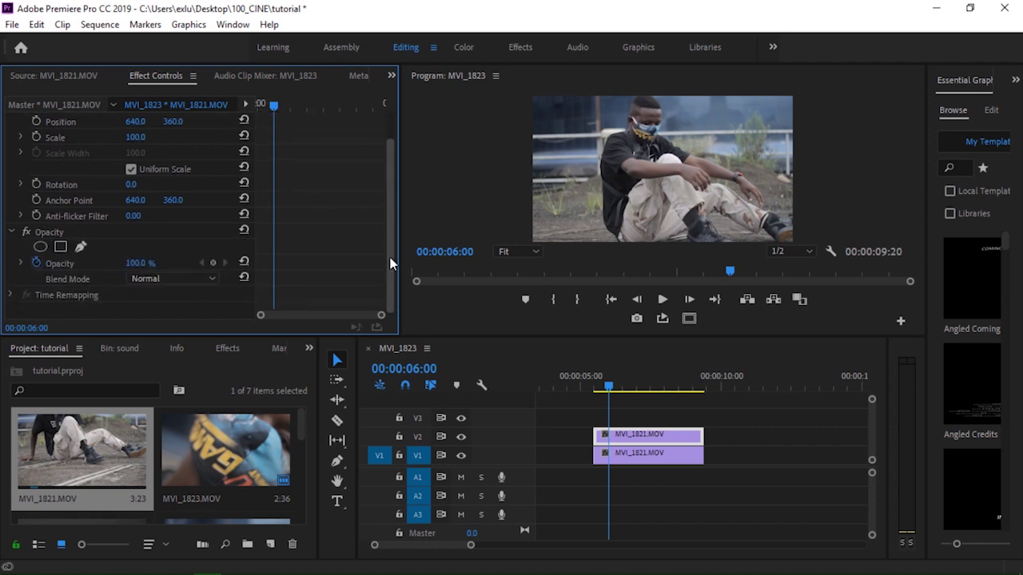
Add a Pen (bezier) opacity mask to the V2 clip and scrub the sequence to 06:29
left_click(81, 247)
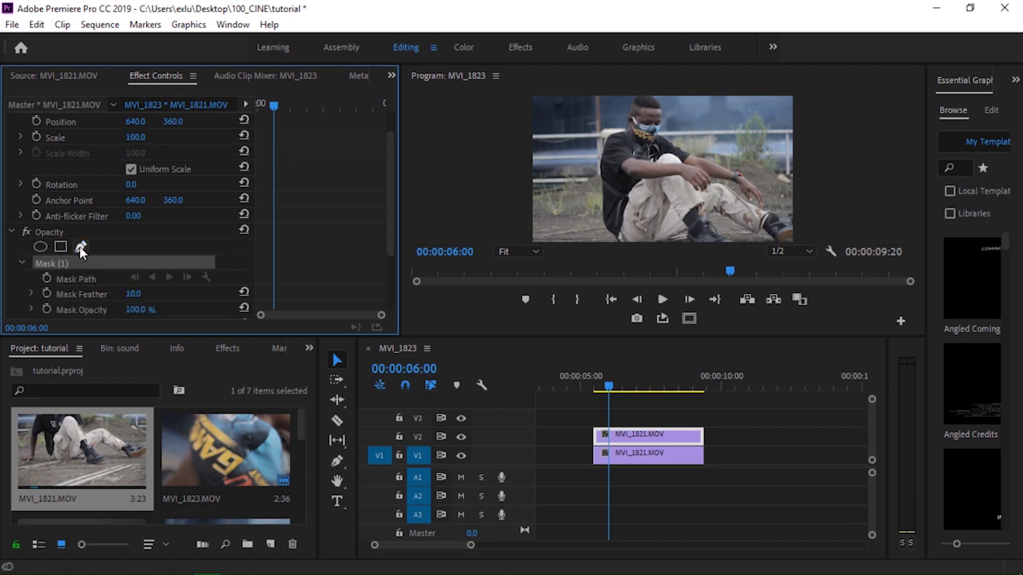
left_click(598, 389)
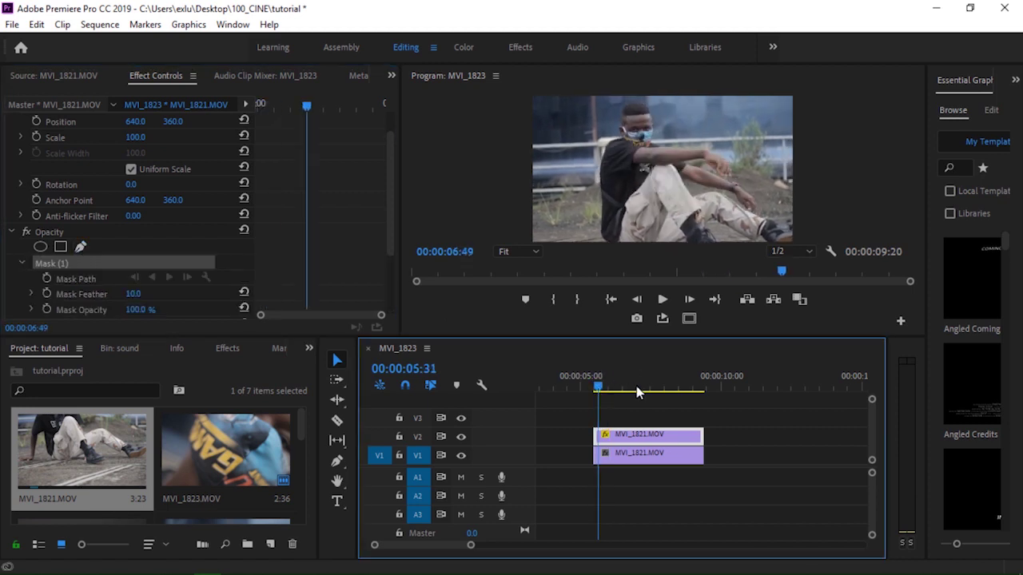
left_click_drag(637, 391, 618, 393)
Trim the V2 clip's start to 00:00:03:03 and select Mask (1) for shaping
mouse_move(596, 434)
left_mouse_down()
mouse_move(620, 433)
mouse_move(620, 453)
left_mouse_up()
mouse_move(619, 389)
left_mouse_down()
mouse_move(681, 399)
mouse_move(619, 397)
left_mouse_up()
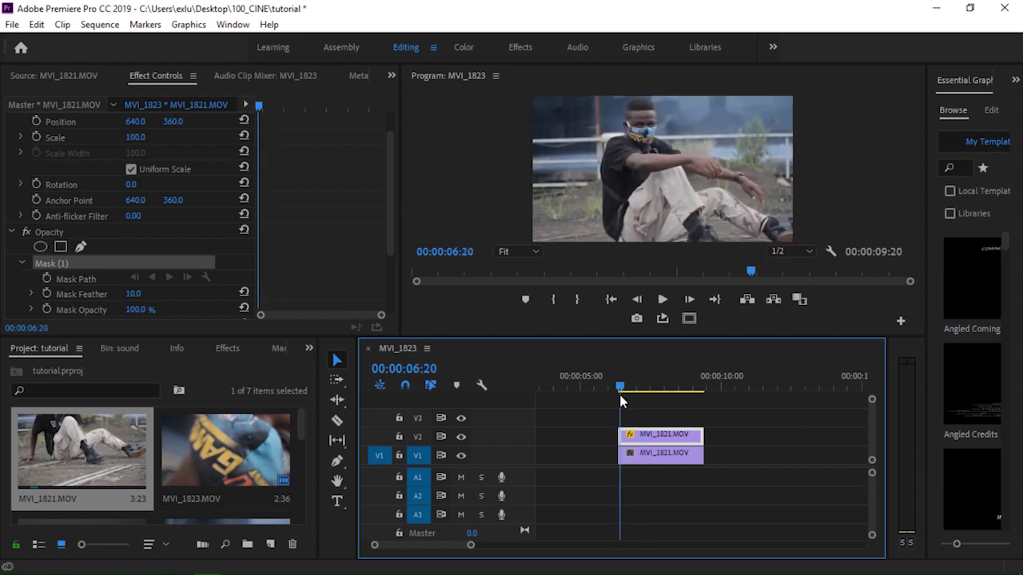
left_click(107, 264)
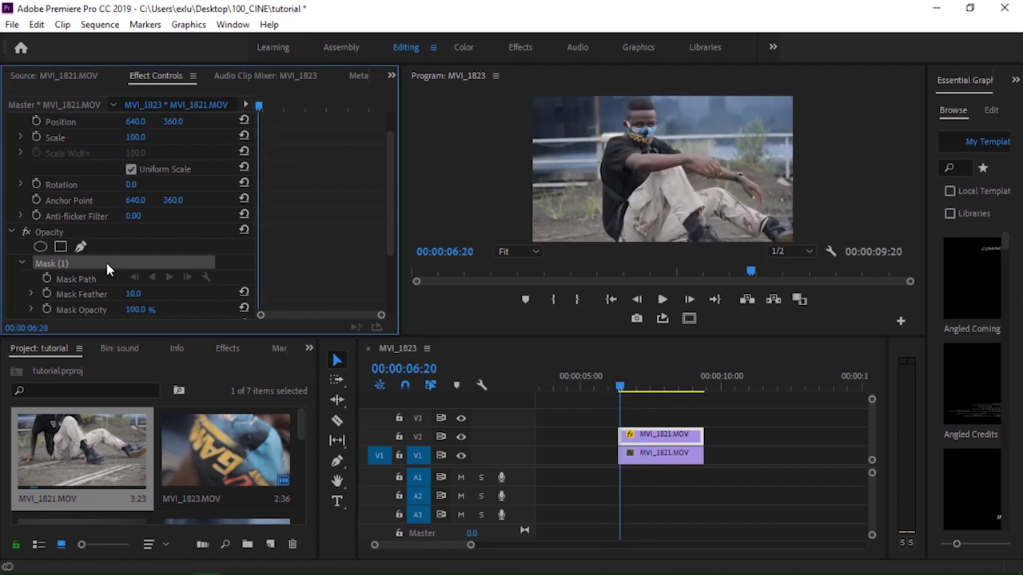
Zoom the Program monitor to 75% and enlarge the preview by dragging its dividers
left_click(530, 252)
left_click(520, 339)
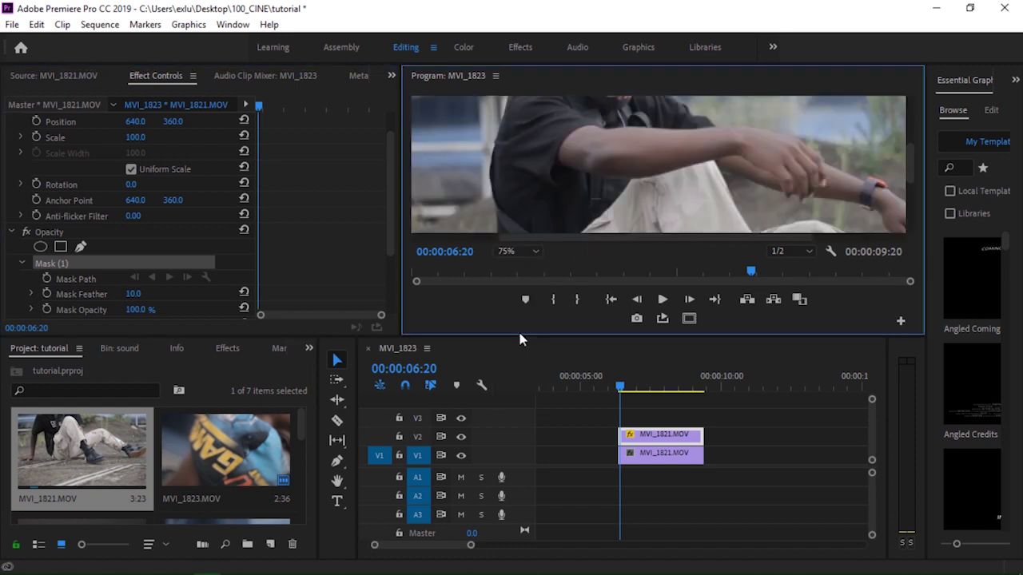
left_click_drag(555, 336, 555, 434)
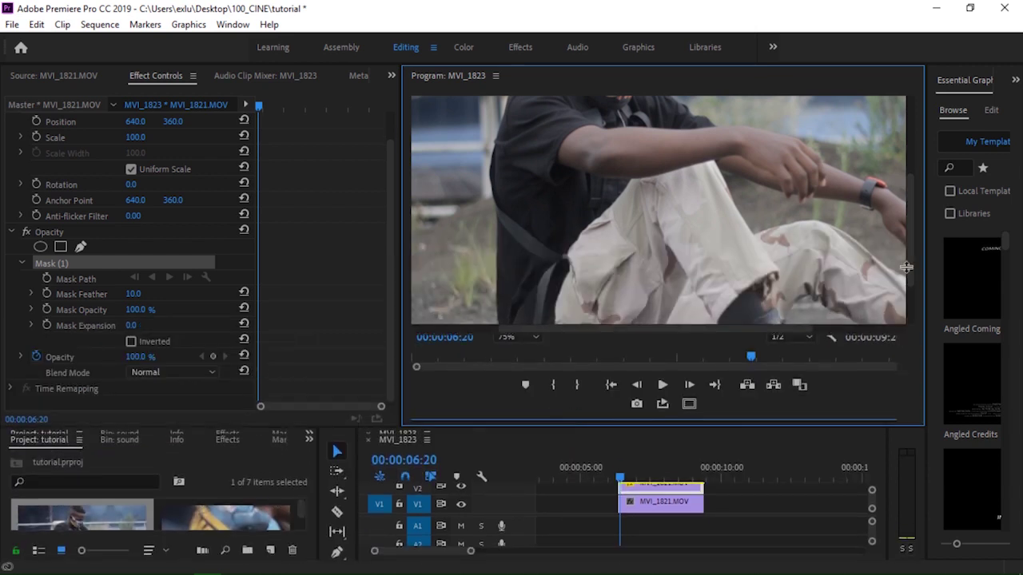
left_click_drag(911, 228, 906, 163)
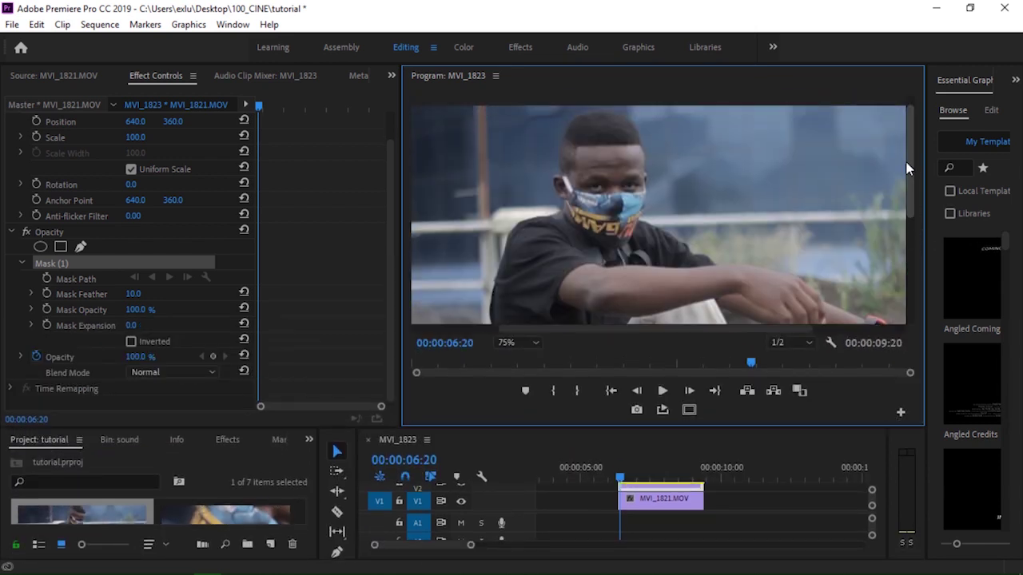
Place Mask (1) points from the man's head down to his shoulder and side
left_click(587, 114)
left_click(562, 145)
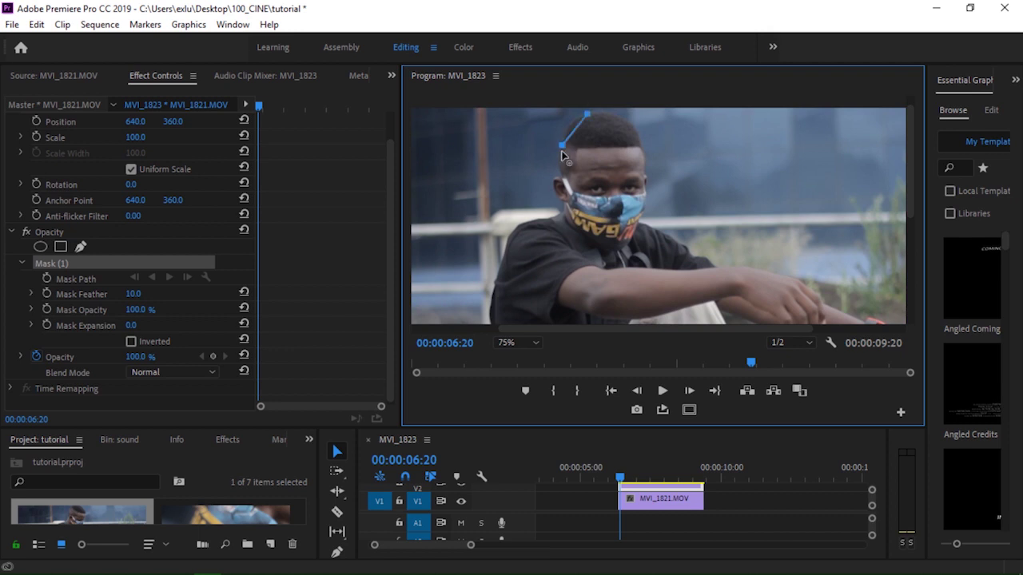
left_click(557, 181)
left_click(555, 197)
left_click(532, 216)
left_click(511, 237)
scroll(541, 225, "down", 2)
left_click(518, 342)
left_click(520, 407)
Continue the mask outline along his body's bottom, legs, shoe and upper thigh
left_click(549, 268)
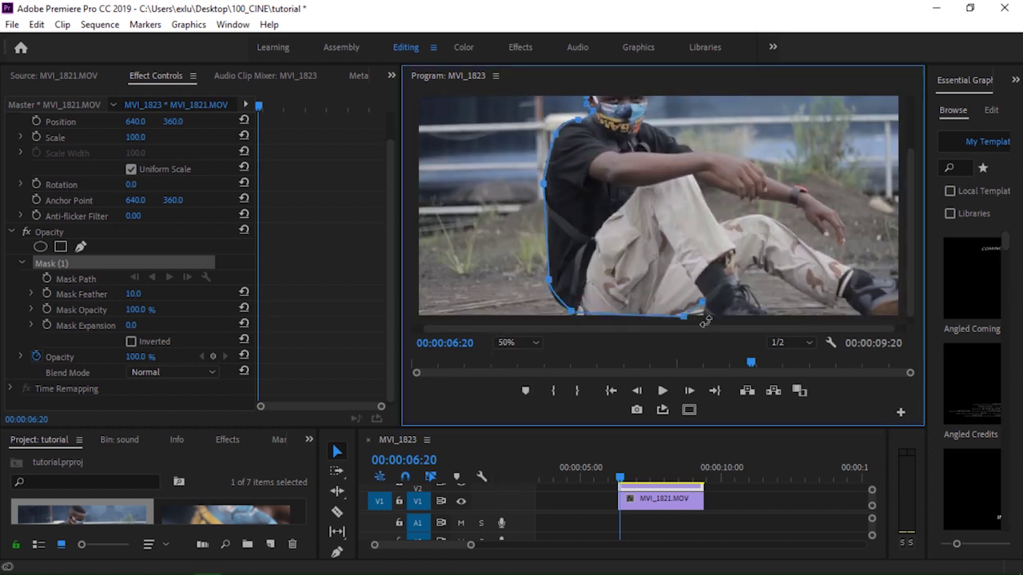
left_click(571, 301)
left_click(701, 293)
left_click(777, 309)
left_click(743, 278)
left_click(754, 257)
left_click(831, 298)
left_click(866, 306)
left_click(890, 272)
left_click(776, 221)
left_click(752, 200)
left_click(729, 207)
Reshape the mask outline around his hand and return the playhead to 06:17
left_click_drag(748, 194, 811, 216)
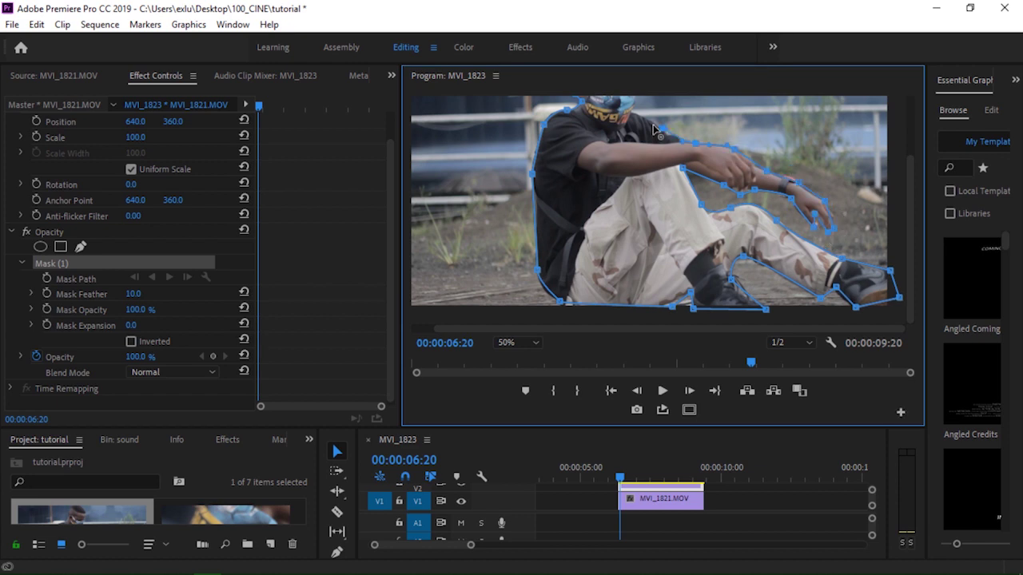
scroll(654, 171, "up", 3)
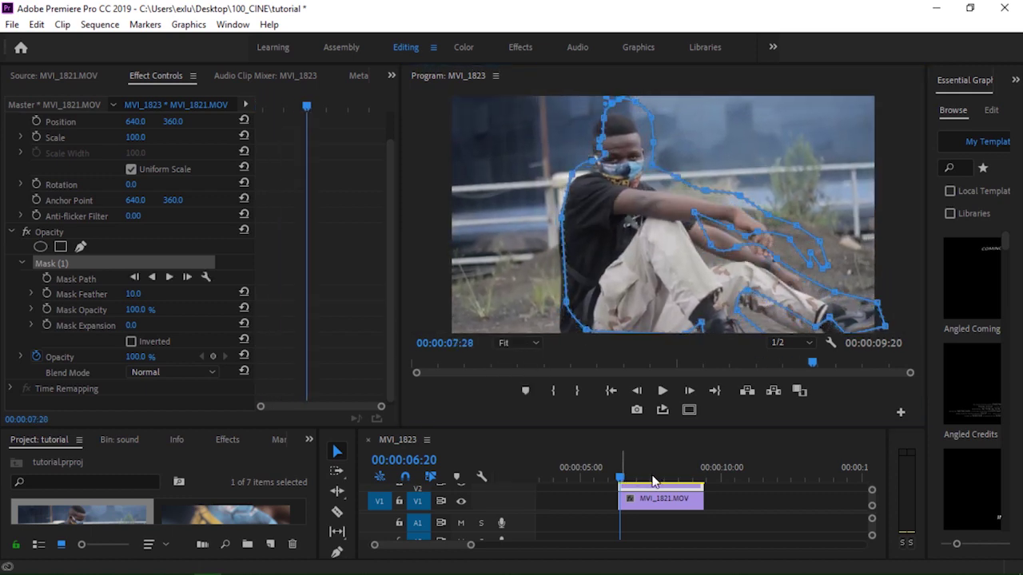
left_click(620, 480)
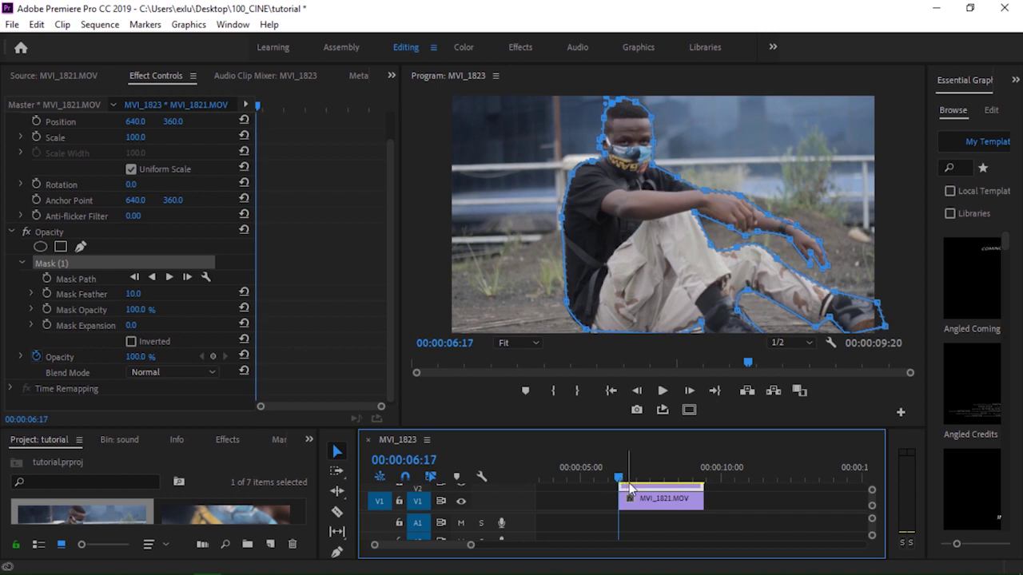
Enlarge the timeline, hide track V1, and play back the masked man over black
left_click_drag(873, 506, 850, 502)
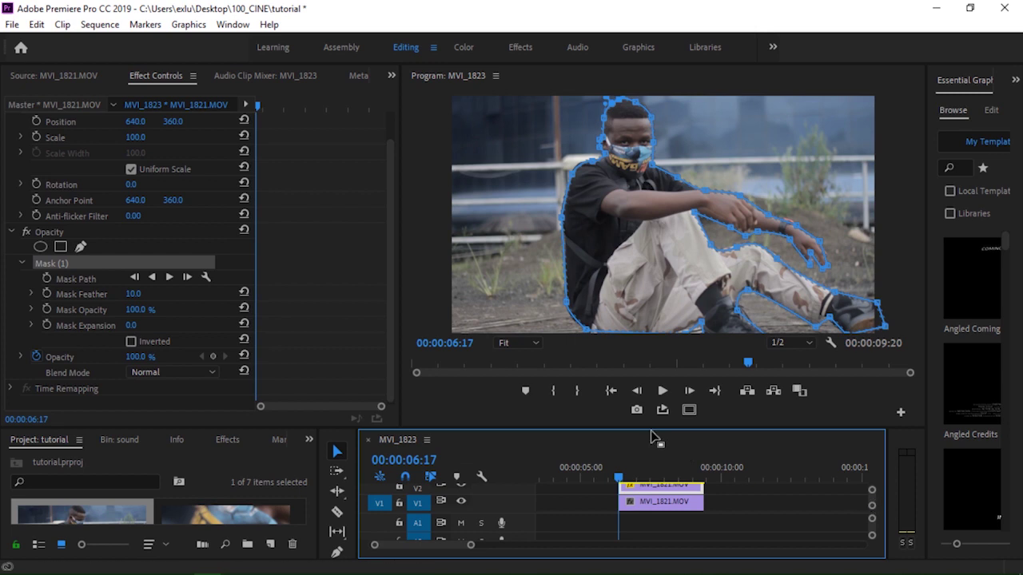
left_click_drag(651, 429, 651, 376)
left_click(460, 479)
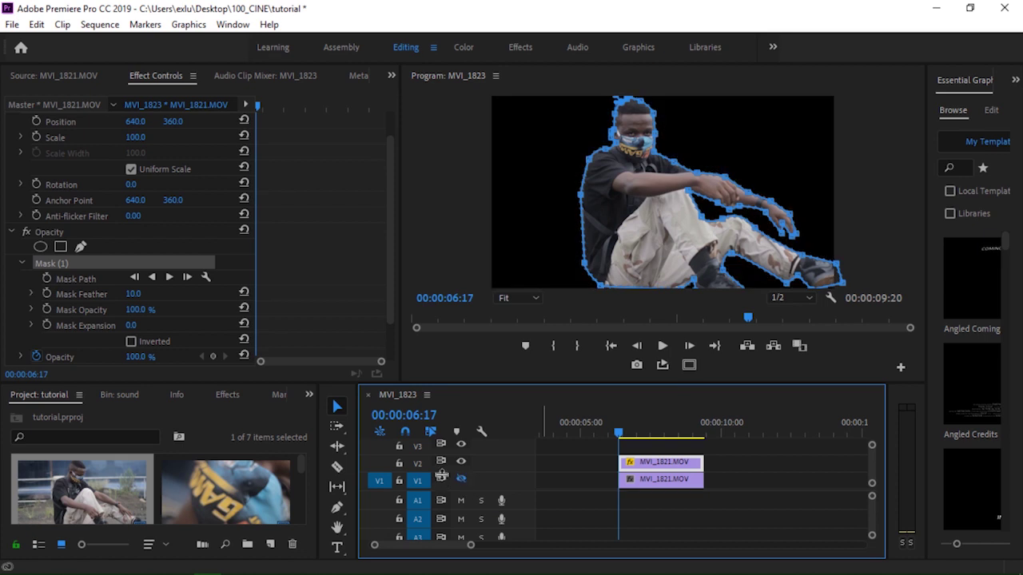
key("space")
Set a Mask Path keyframe at 00:00:06:17
left_click(612, 434)
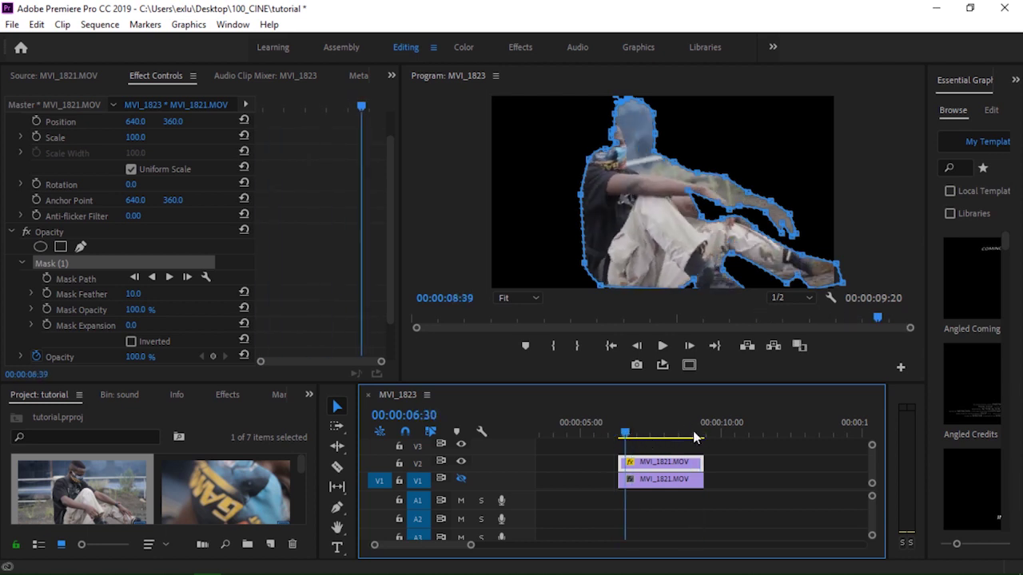
left_click_drag(625, 441, 622, 441)
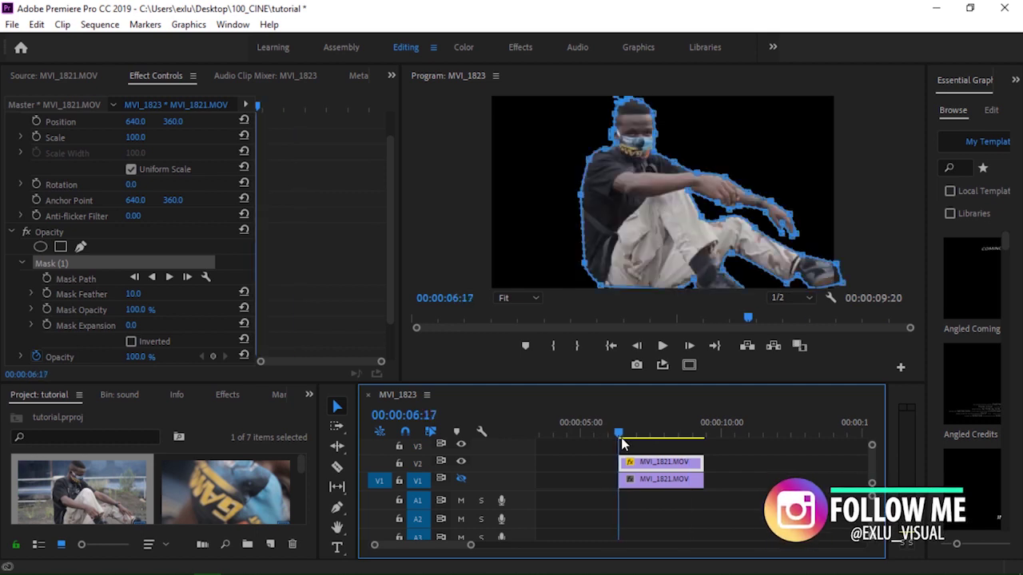
left_click(47, 278)
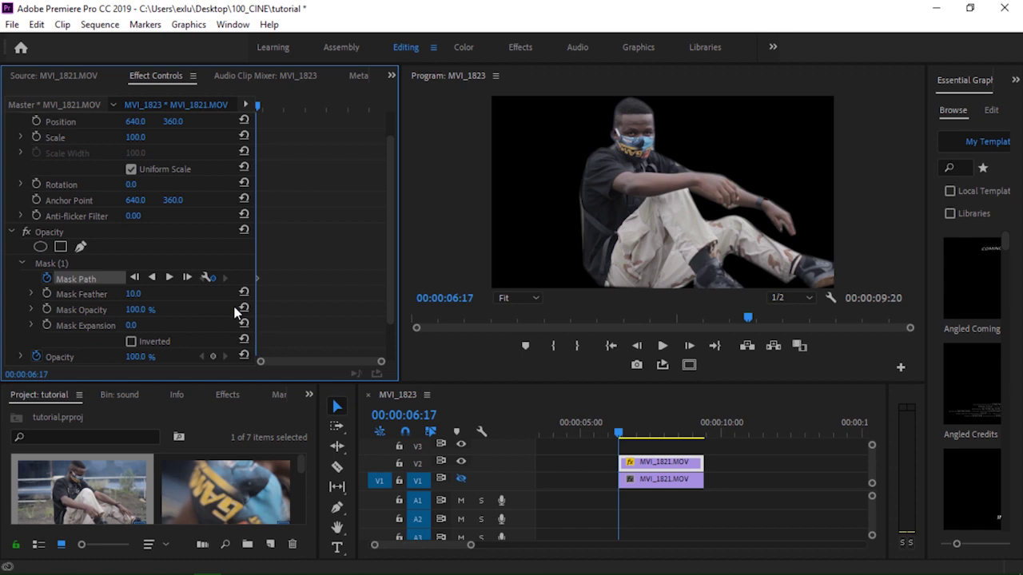
Track Mask (1) forward from 06:17, stop, then step it frame by frame to 06:27
left_click(170, 276)
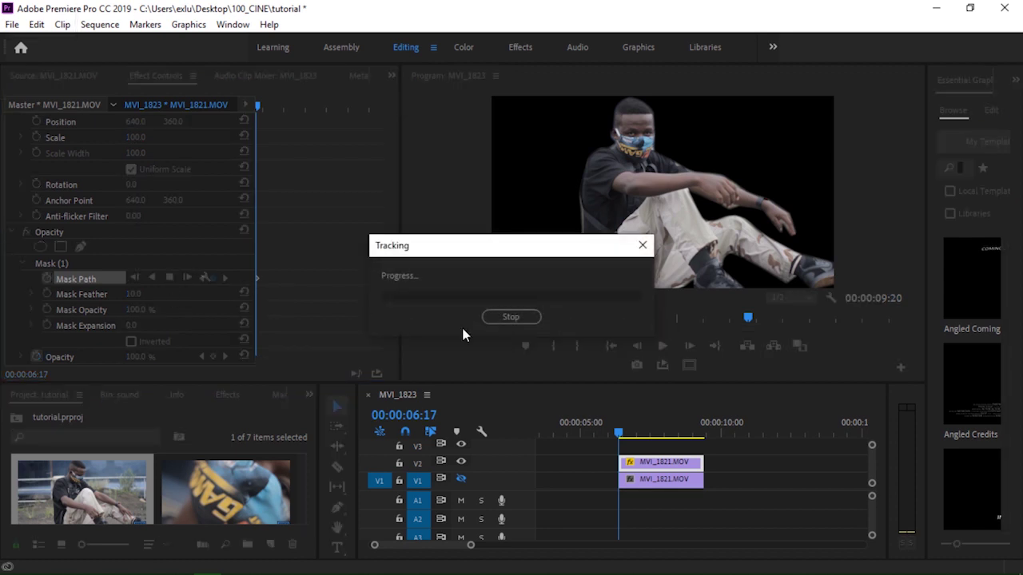
left_click(510, 317)
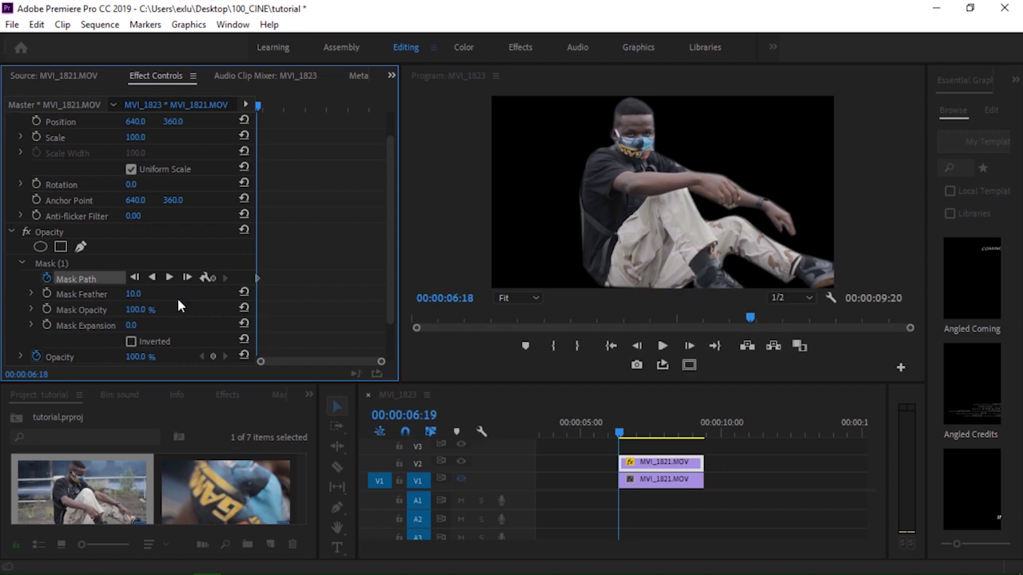
left_click(187, 277)
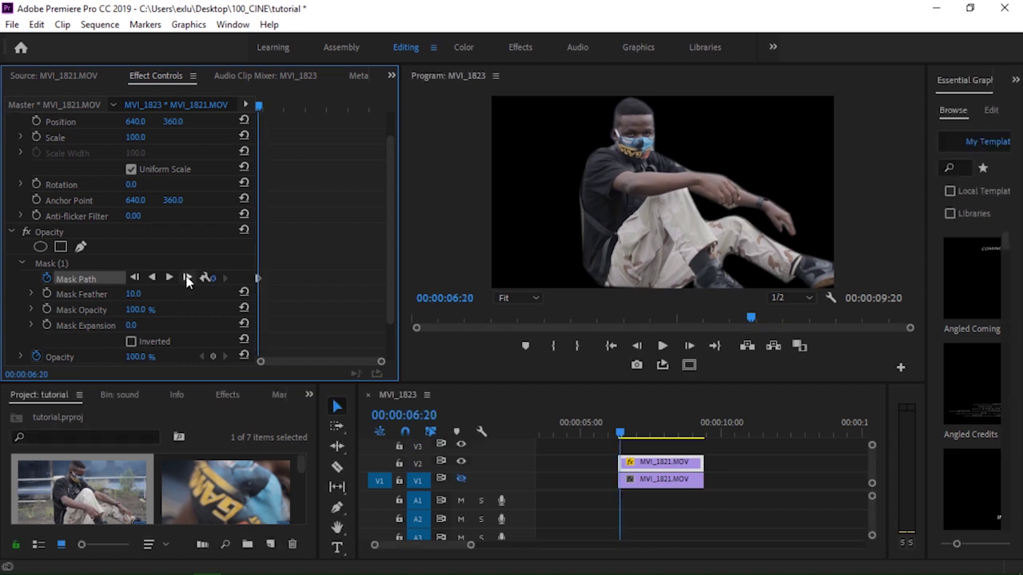
left_click(85, 264)
left_click(187, 277)
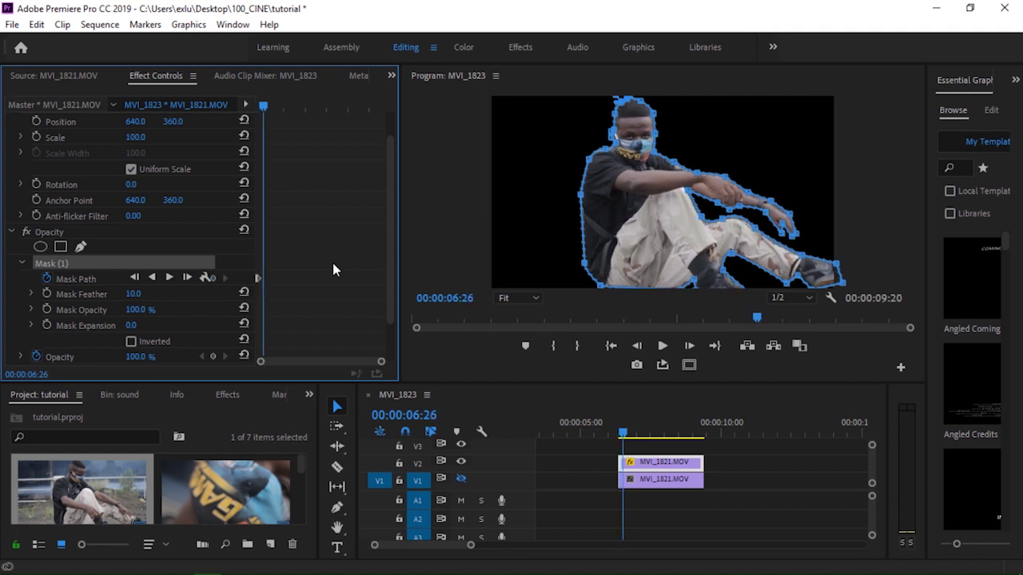
left_click(624, 203)
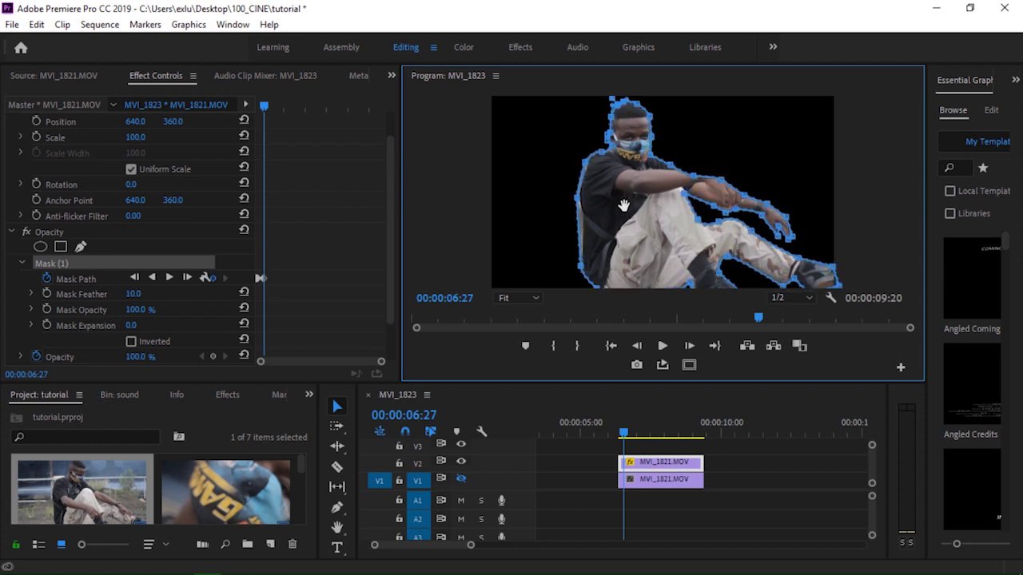
At 06:38, refit the mask vertices around the man's hand and along the arm's top
left_click_drag(624, 432, 630, 432)
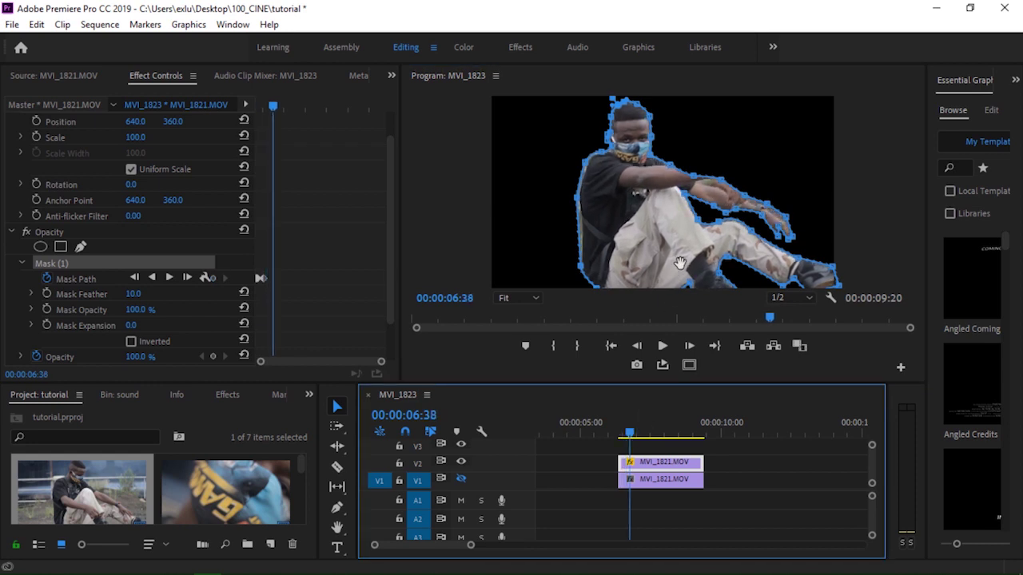
left_click_drag(727, 189, 692, 186)
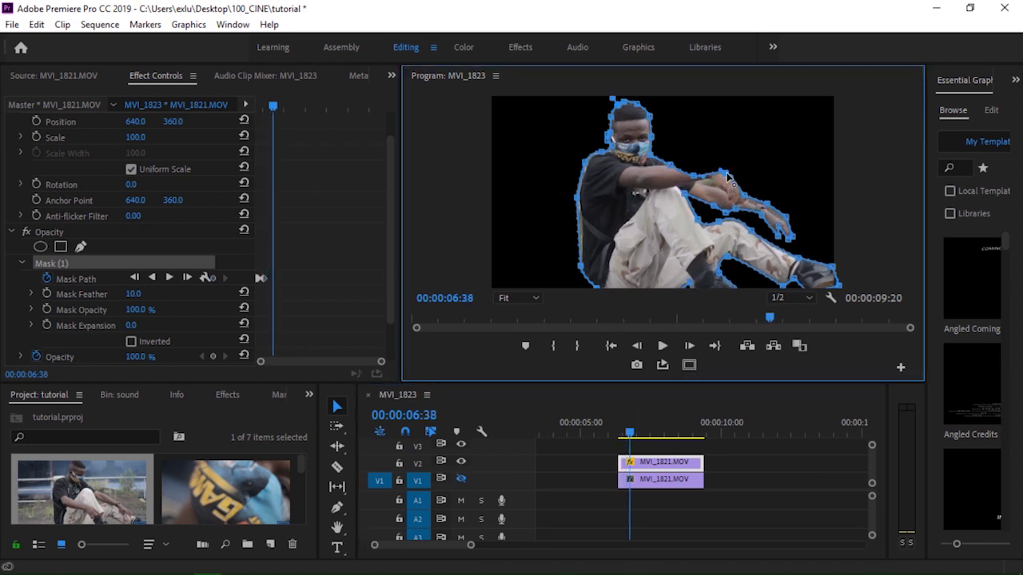
left_click_drag(692, 178, 695, 166)
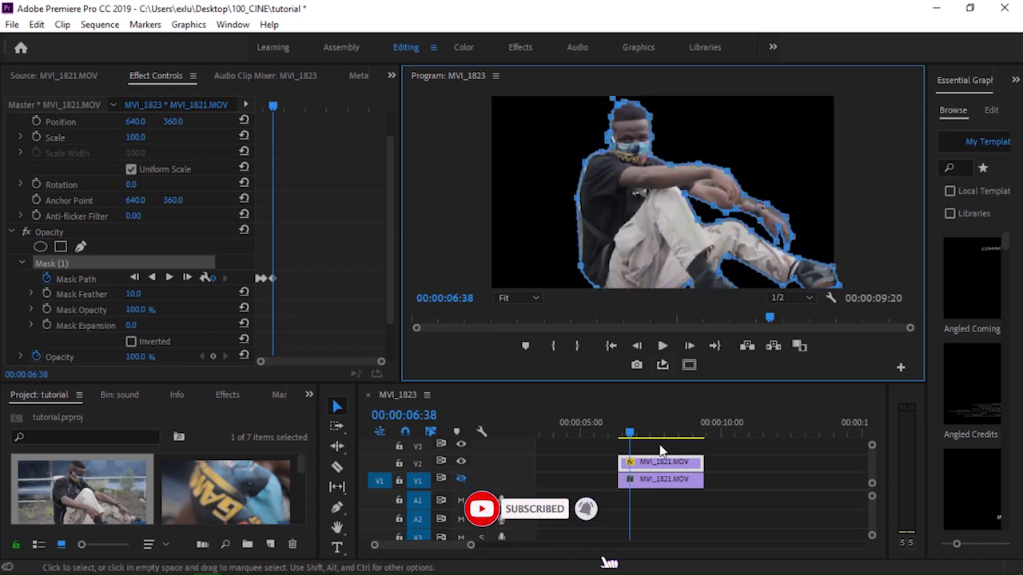
At 07:02, reshape the mask around the raised hand, arm and head
left_click_drag(635, 436, 644, 438)
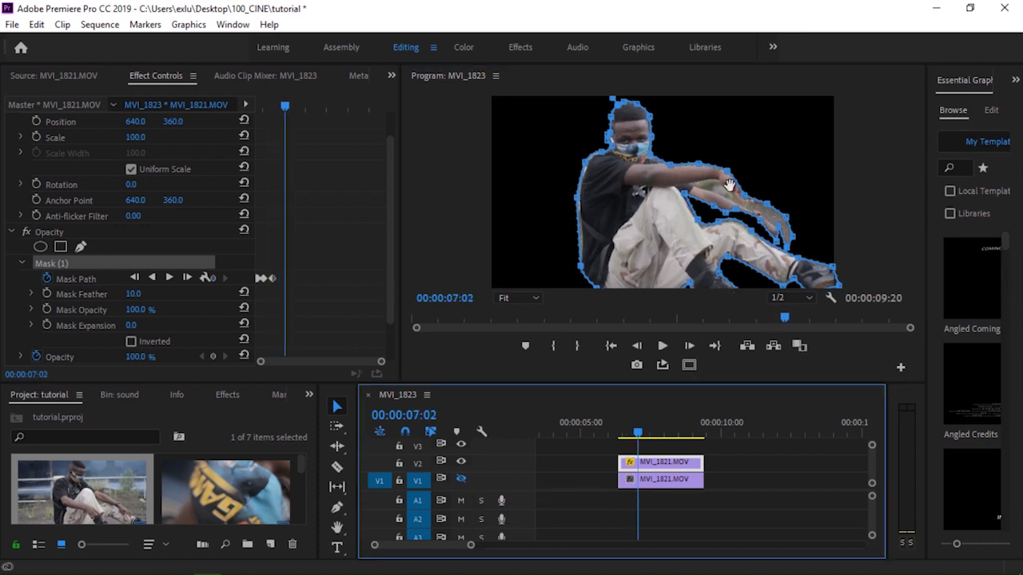
left_click(729, 174)
left_click_drag(731, 170, 700, 163)
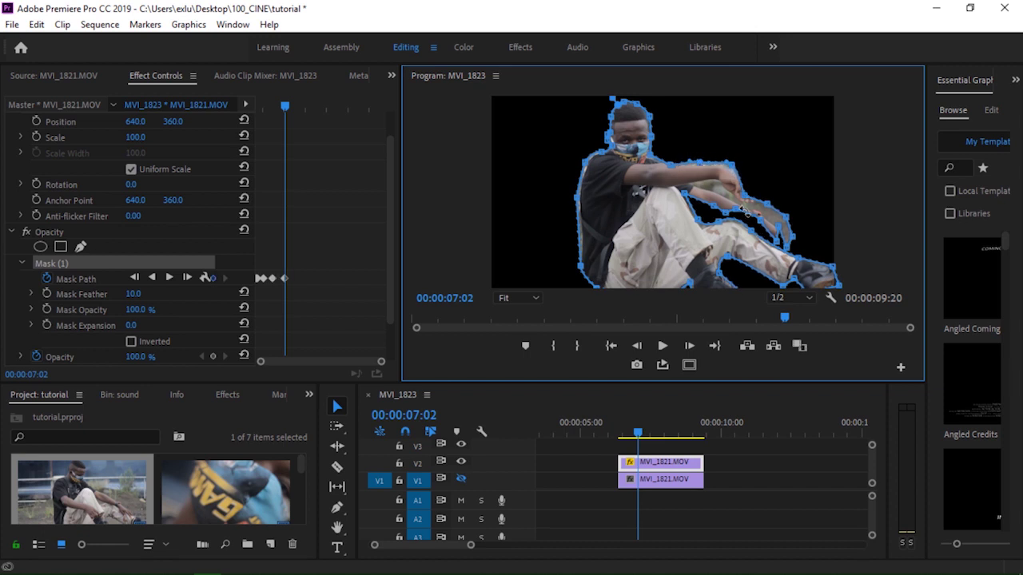
left_click_drag(717, 211, 711, 210)
left_click(534, 299)
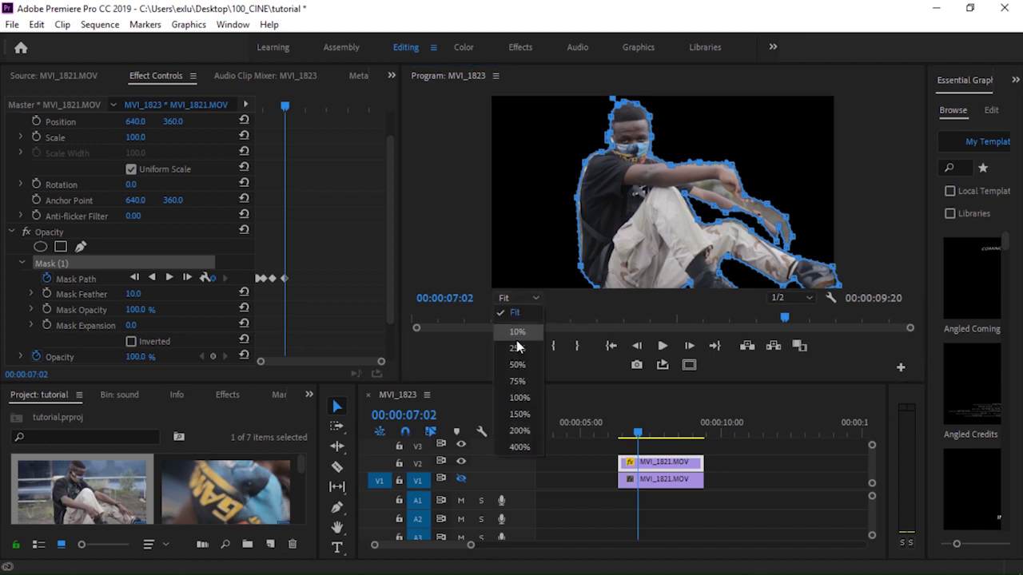
Zoom the preview to 50% and widen the mask to include more of the arm
left_click(514, 374)
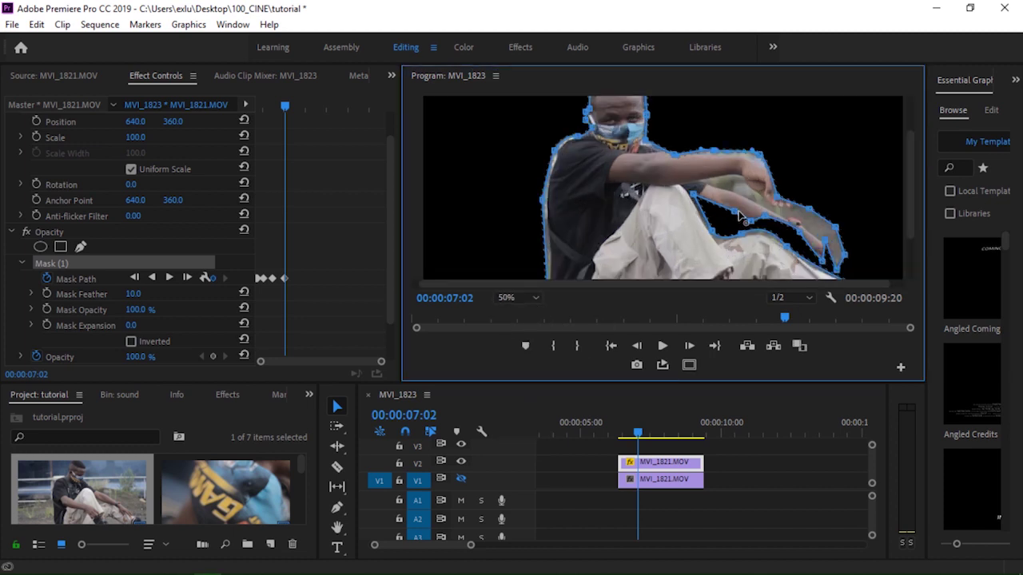
mouse_move(737, 217)
left_mouse_down()
mouse_move(741, 233)
mouse_move(829, 266)
left_mouse_up()
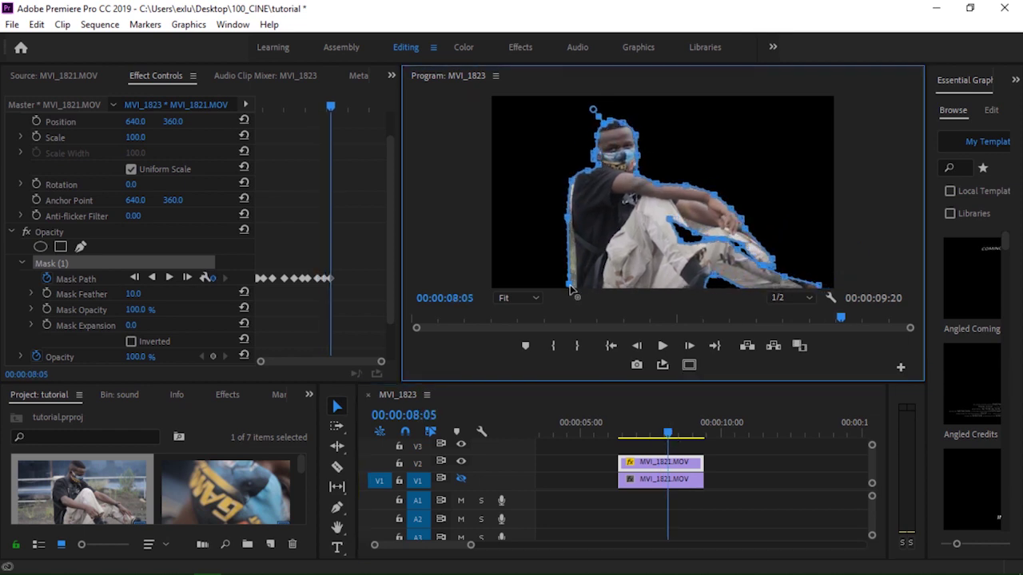
left_click(518, 298)
left_click(511, 350)
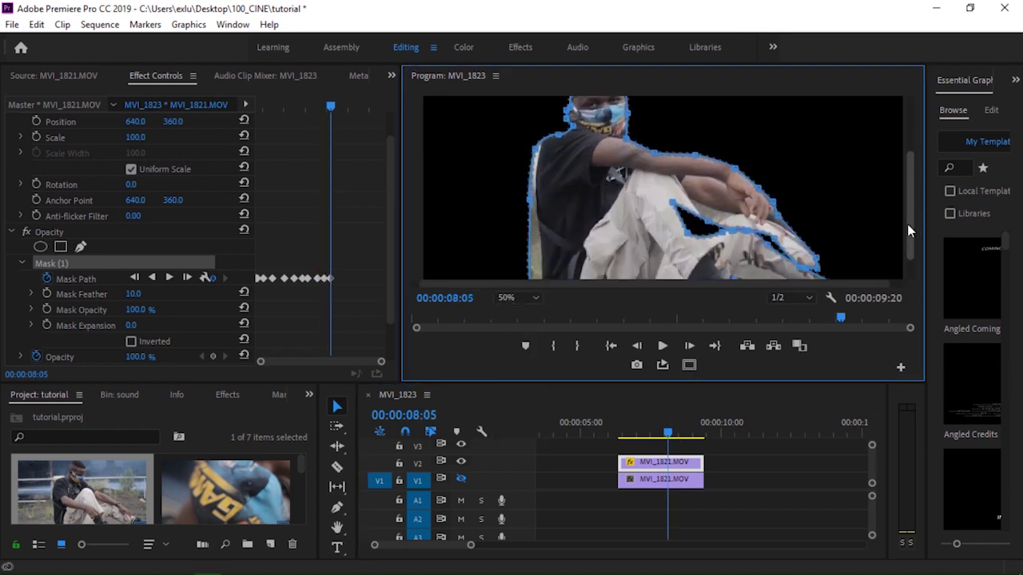
scroll(587, 112, "up", 5)
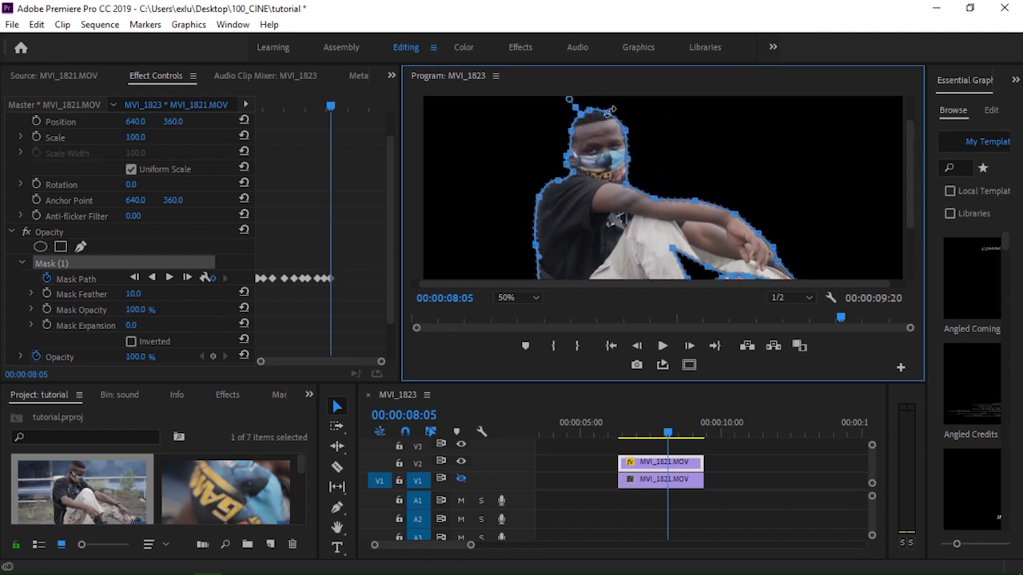
scroll(589, 110, "down", 6)
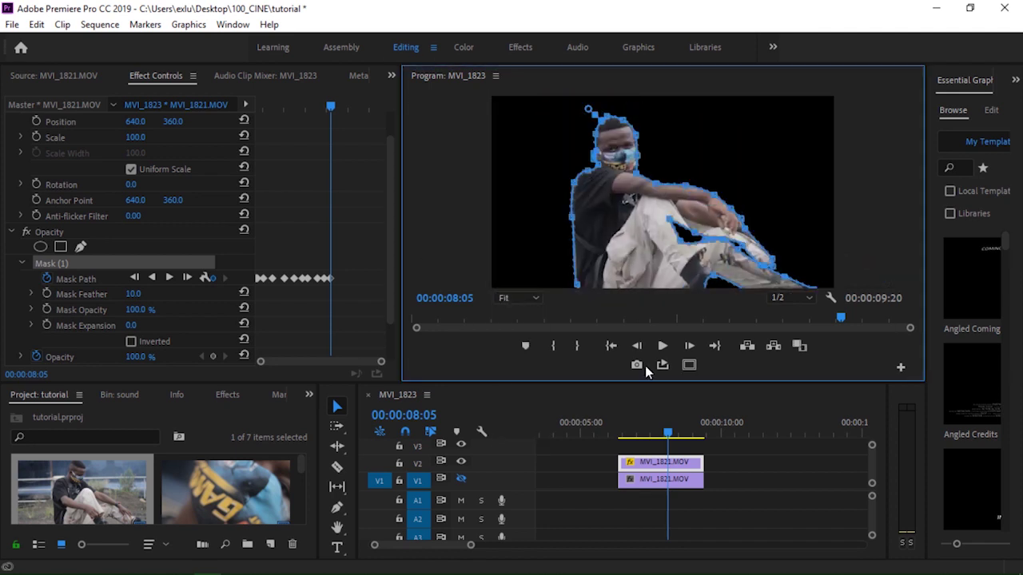
Jump back to the previous mask keyframe and play the masked clip from about 06:09
left_click(205, 277)
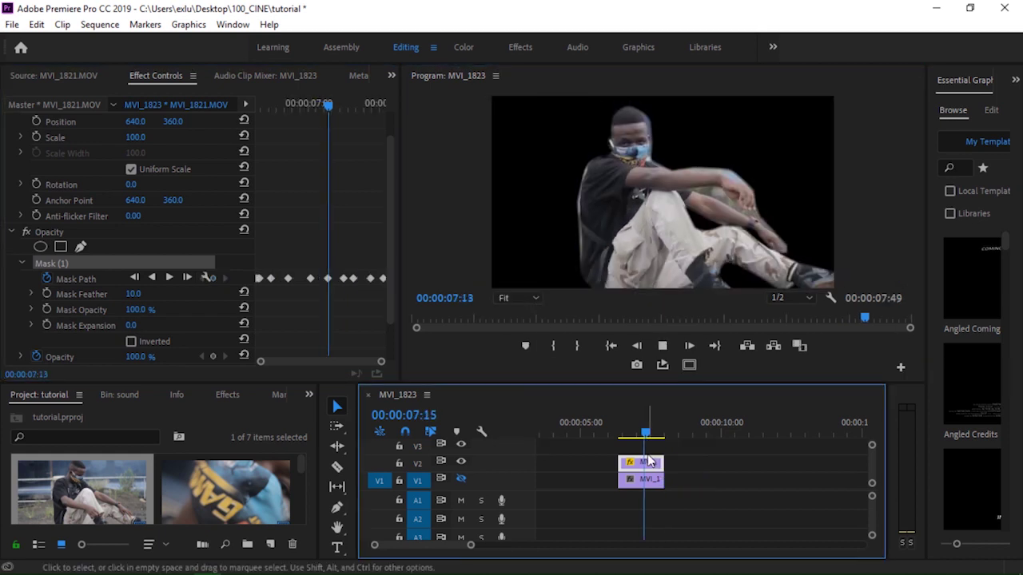
left_click(616, 432)
key("space")
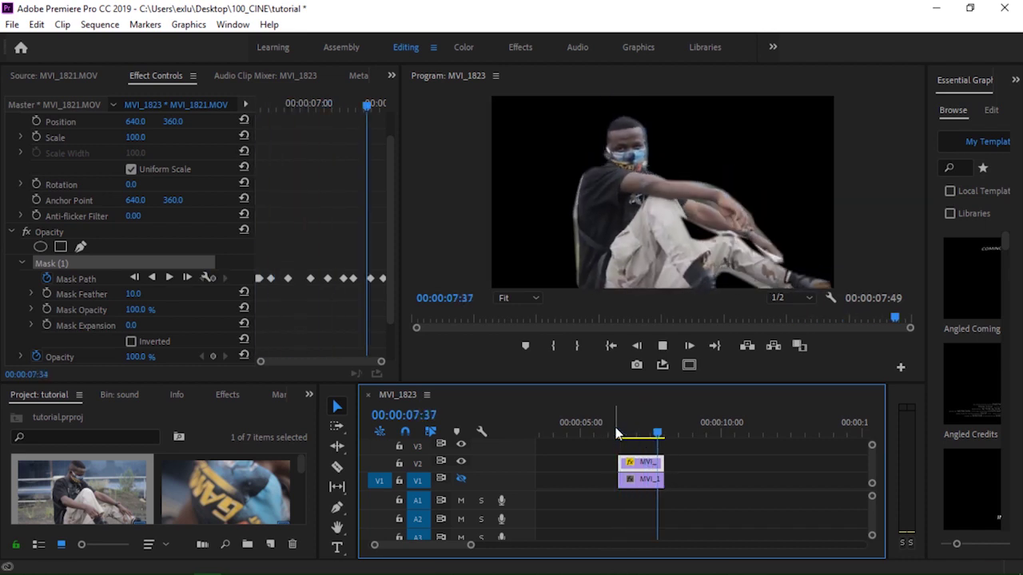
left_click(617, 432)
key("space")
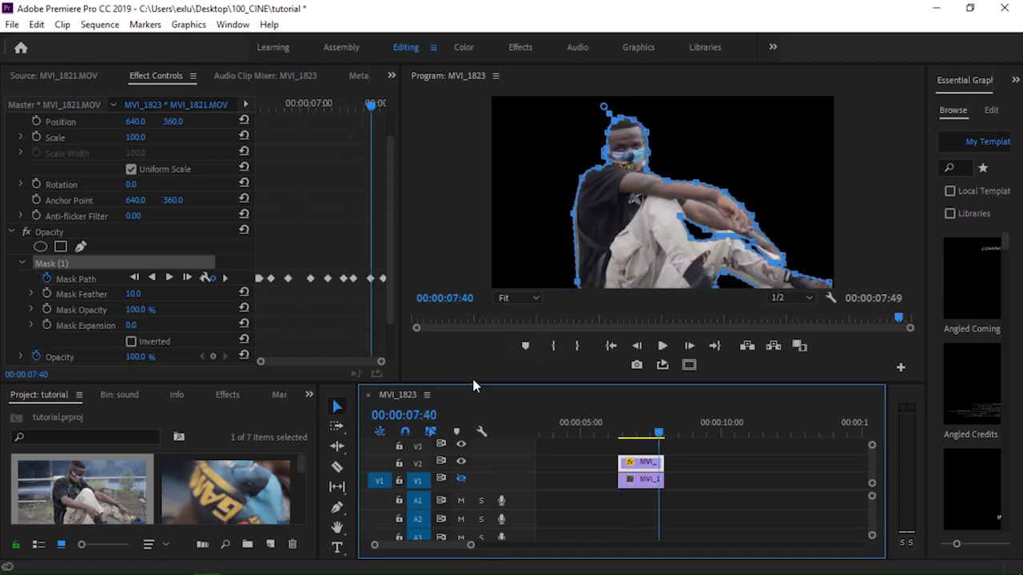
Show track V1 again beneath the masked man and return the playhead to 06:21
left_click_drag(472, 384, 483, 356)
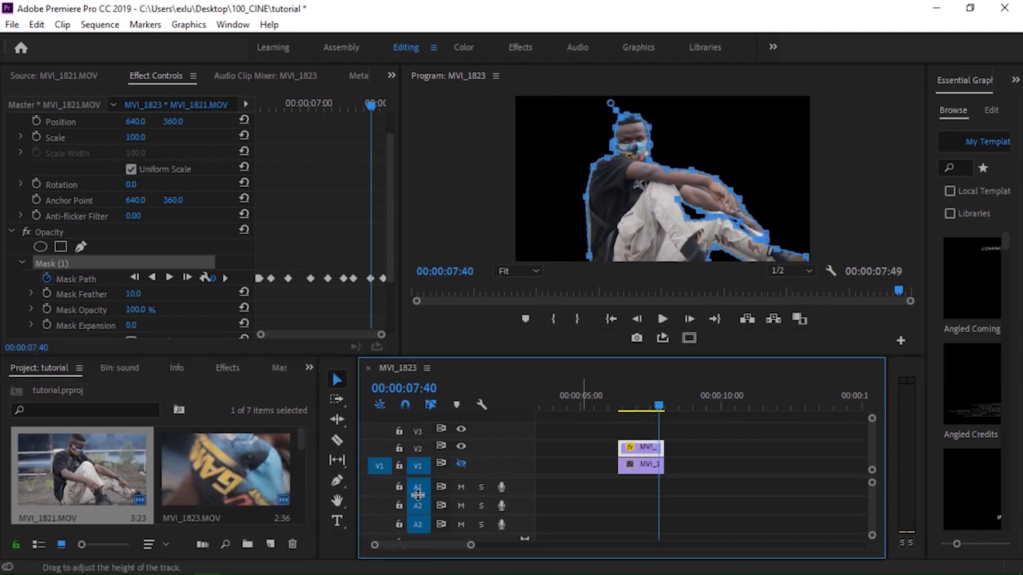
left_click(461, 464)
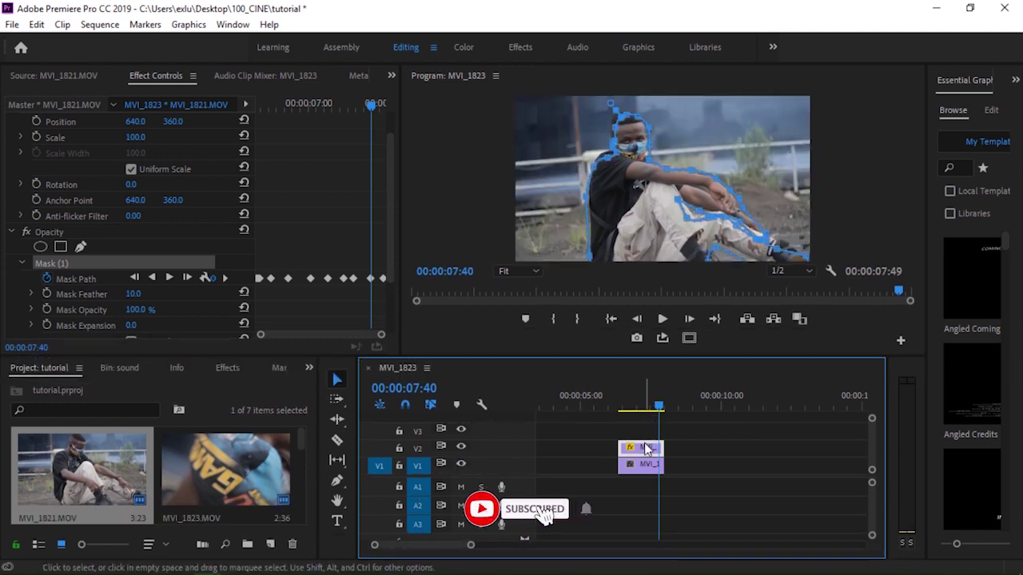
left_click_drag(630, 412, 623, 410)
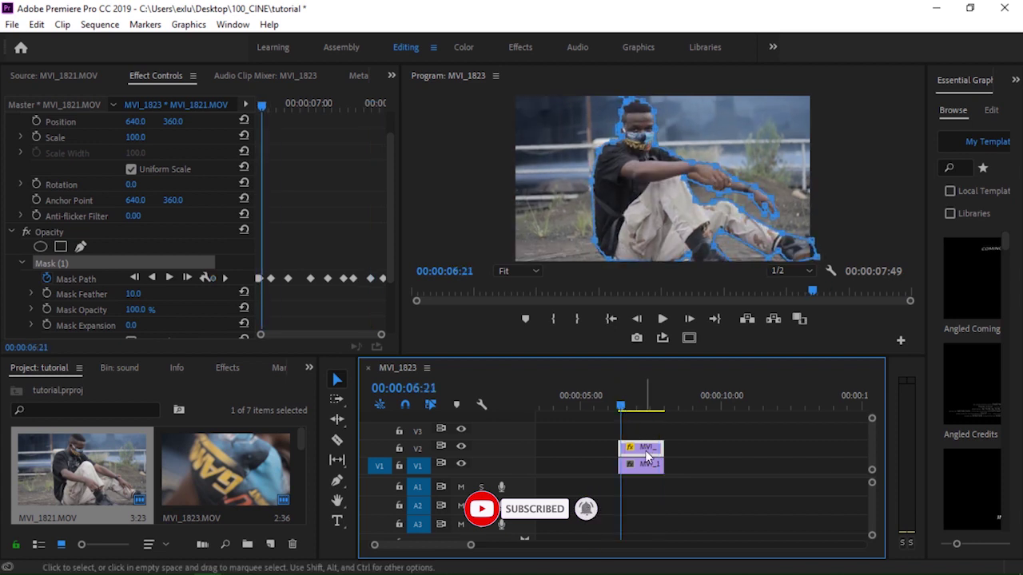
mouse_move(647, 455)
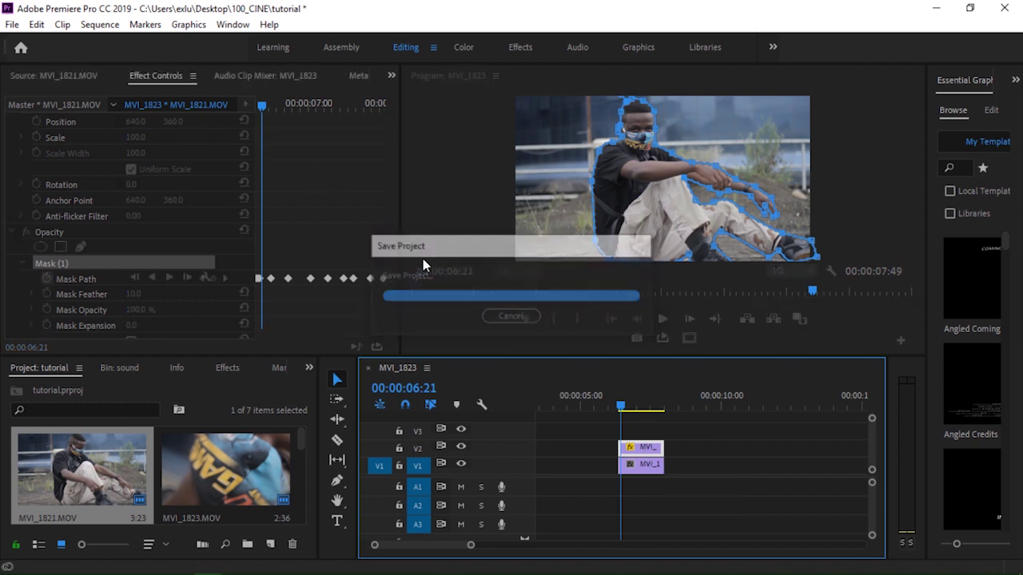
scroll(393, 236, "up", 2)
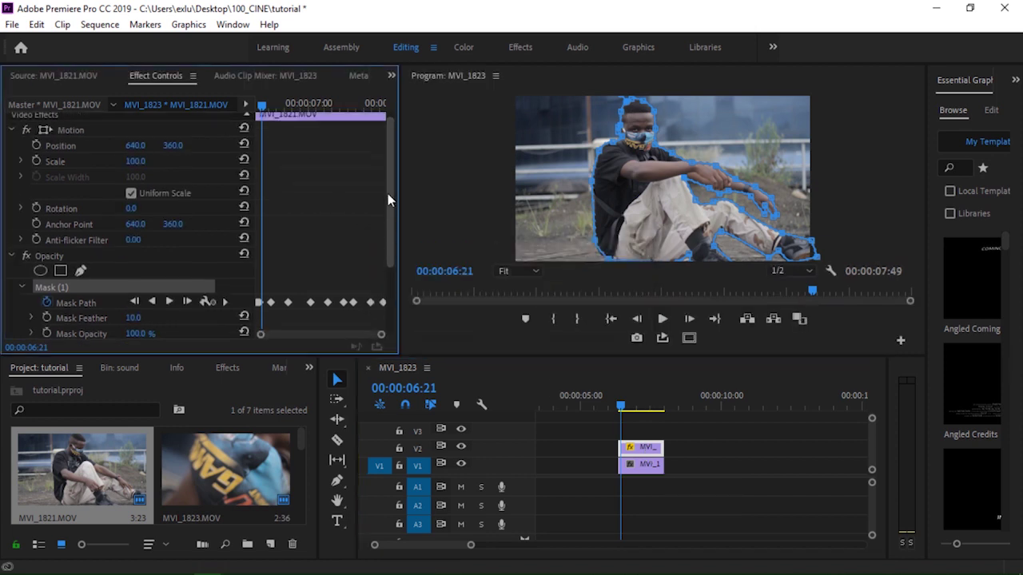
Keyframe Position so the V2 man slides to X 448 by 06:25, then preview it
left_click(36, 151)
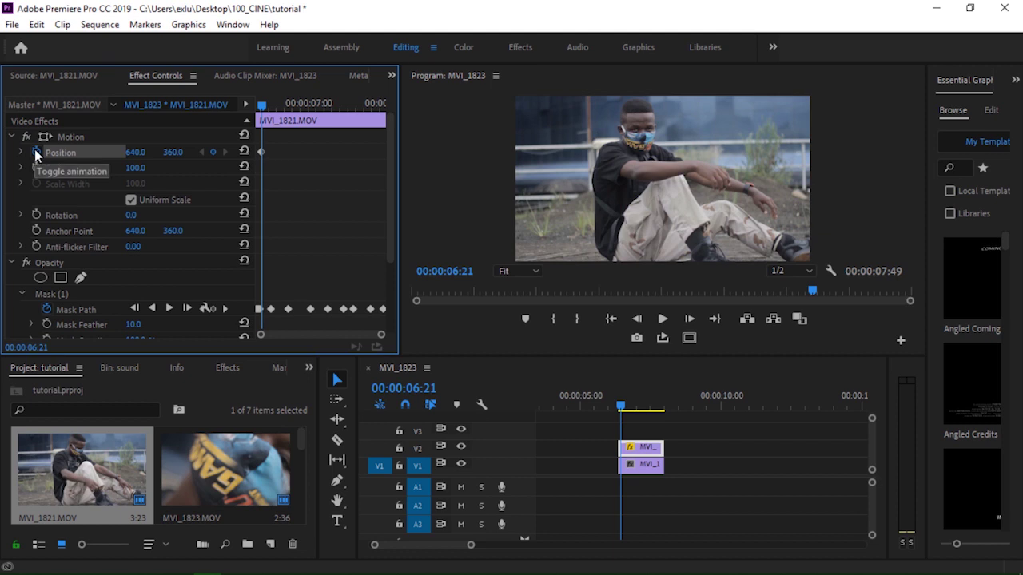
left_click(36, 152)
left_click_drag(262, 110, 267, 107)
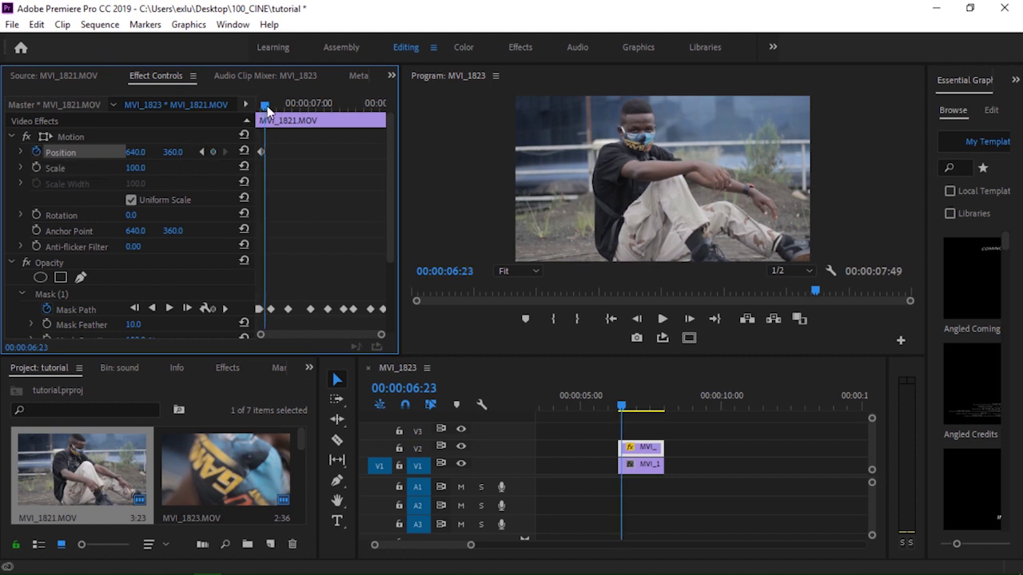
left_click_drag(135, 152, 163, 144)
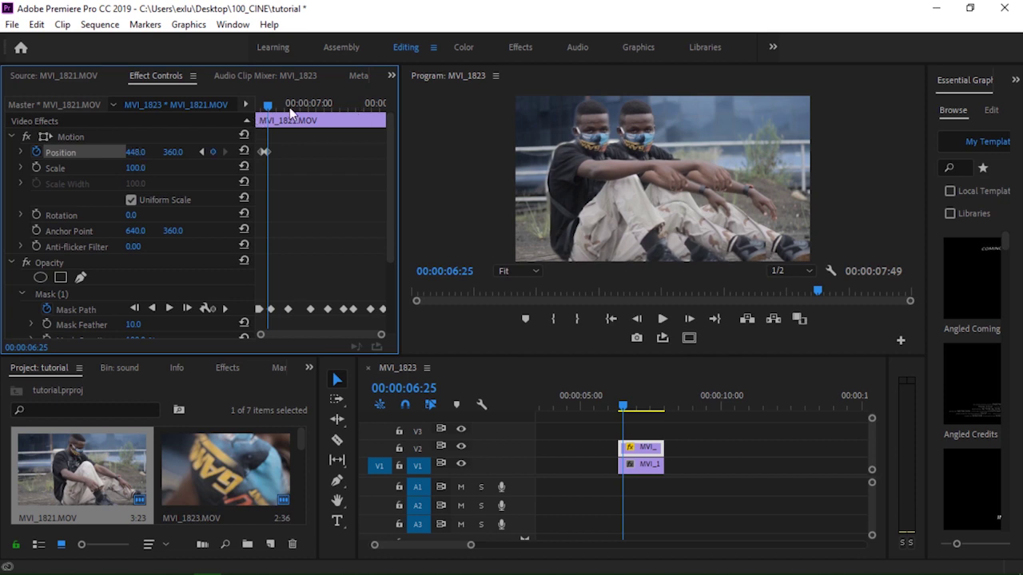
left_click_drag(272, 108, 301, 106)
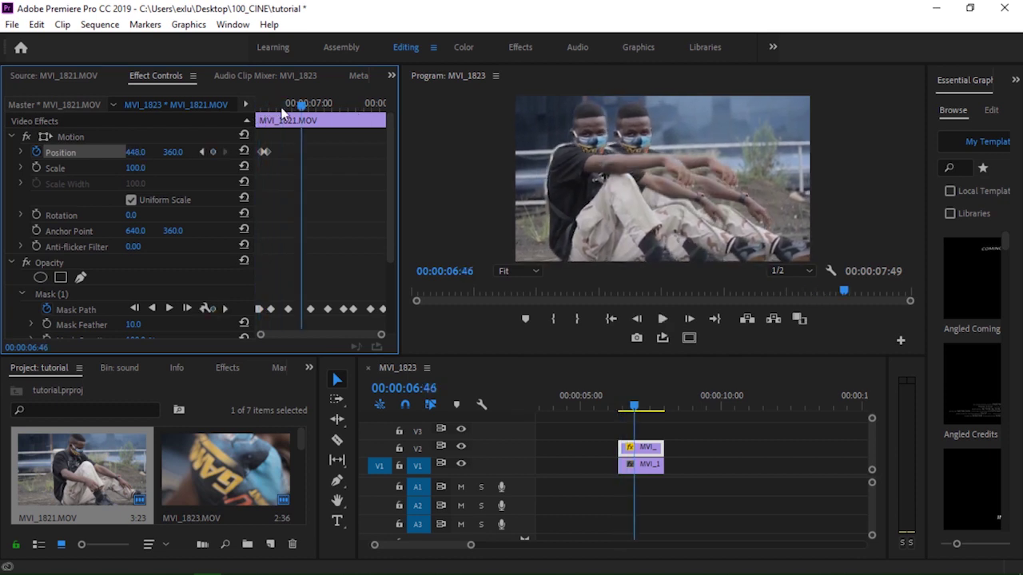
left_click_drag(267, 112, 256, 116)
key("space")
key("space")
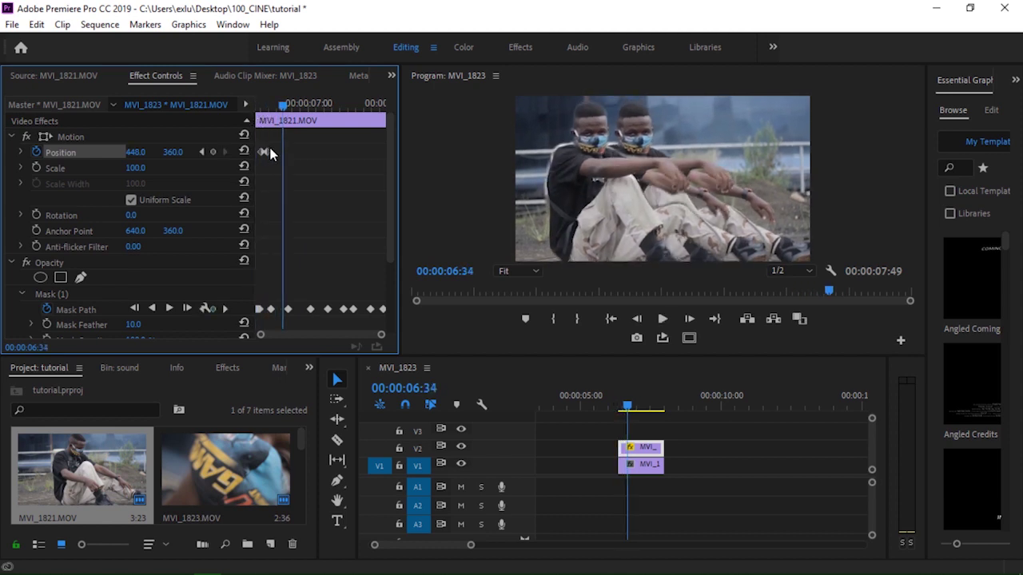
Move the second Position keyframe earlier and Alt-drag the masked clip onto V3
left_click_drag(281, 152, 271, 152)
left_click(638, 448)
left_click_drag(637, 448, 642, 437)
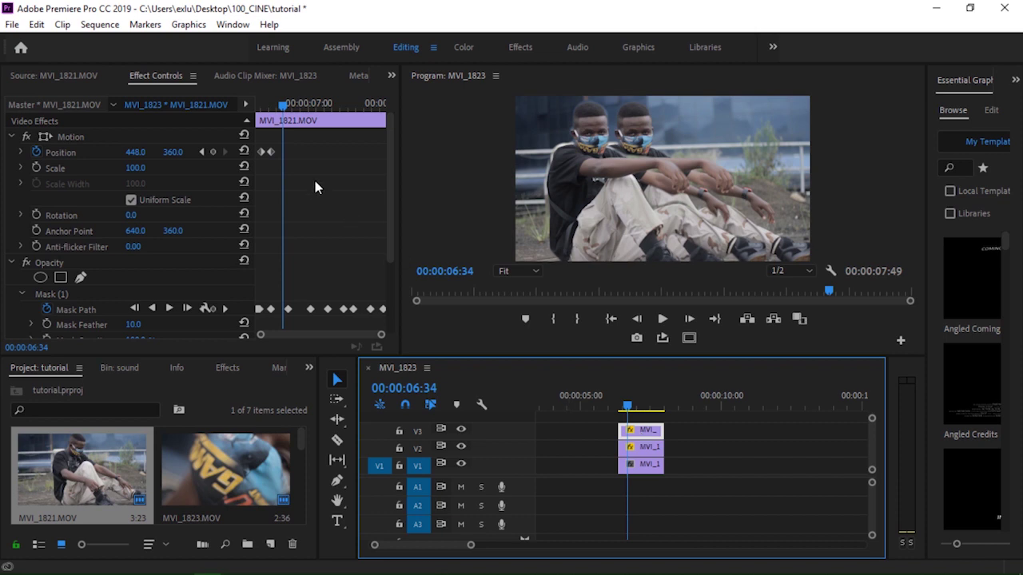
Drag the V3 copy's end Position keyframe later and play the staggered animation
left_click_drag(285, 147, 262, 158)
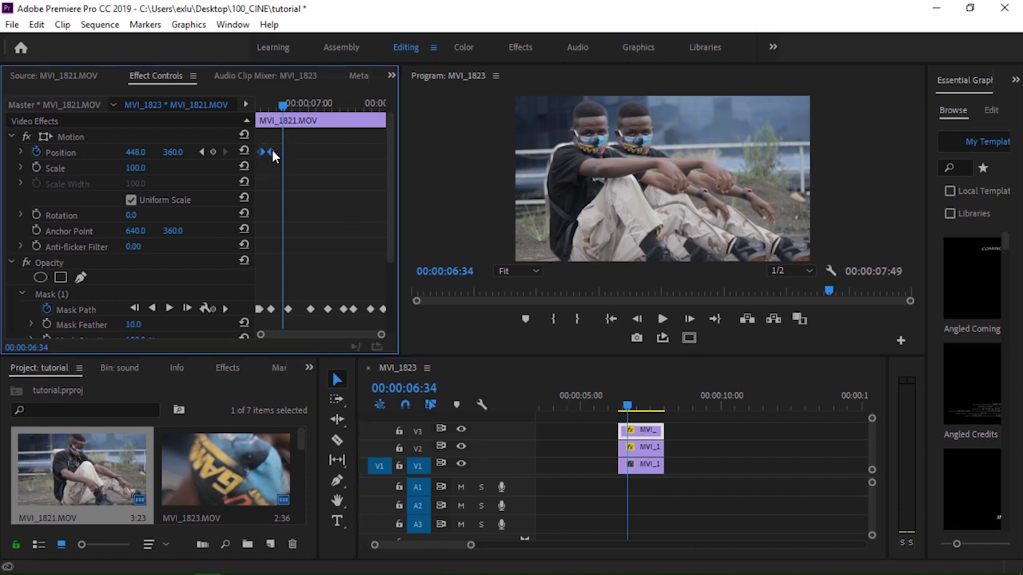
left_click_drag(271, 151, 287, 153)
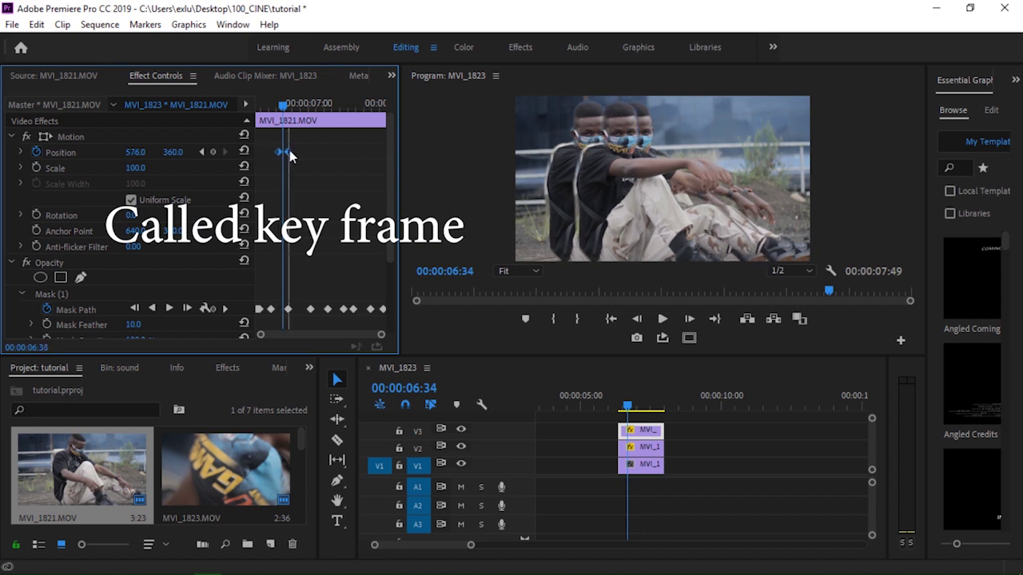
left_click_drag(283, 104, 272, 104)
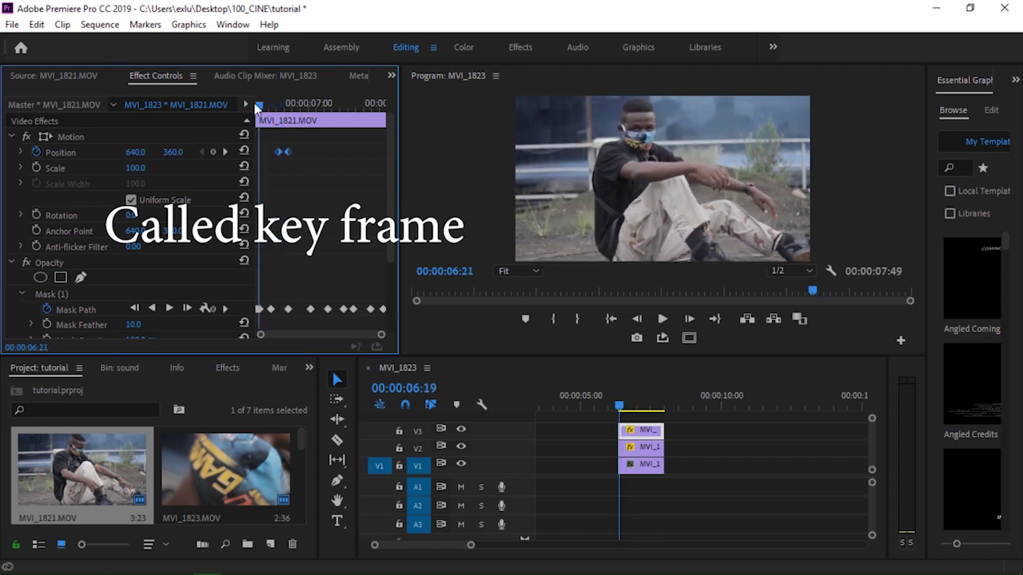
key("space")
key("space")
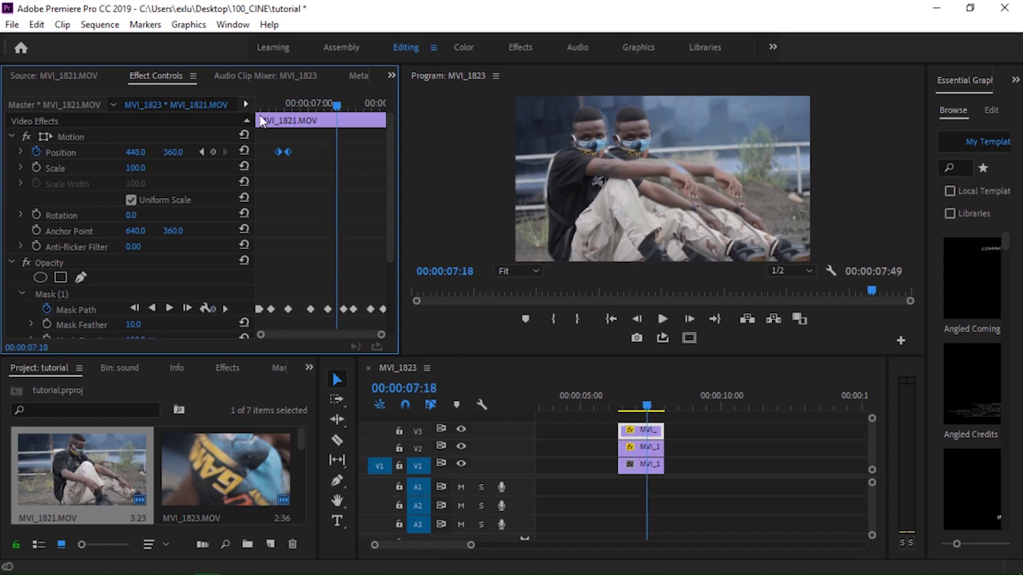
Set the copy's end Position X to about 286 and review the three-figure animation
left_click_drag(287, 106, 292, 108)
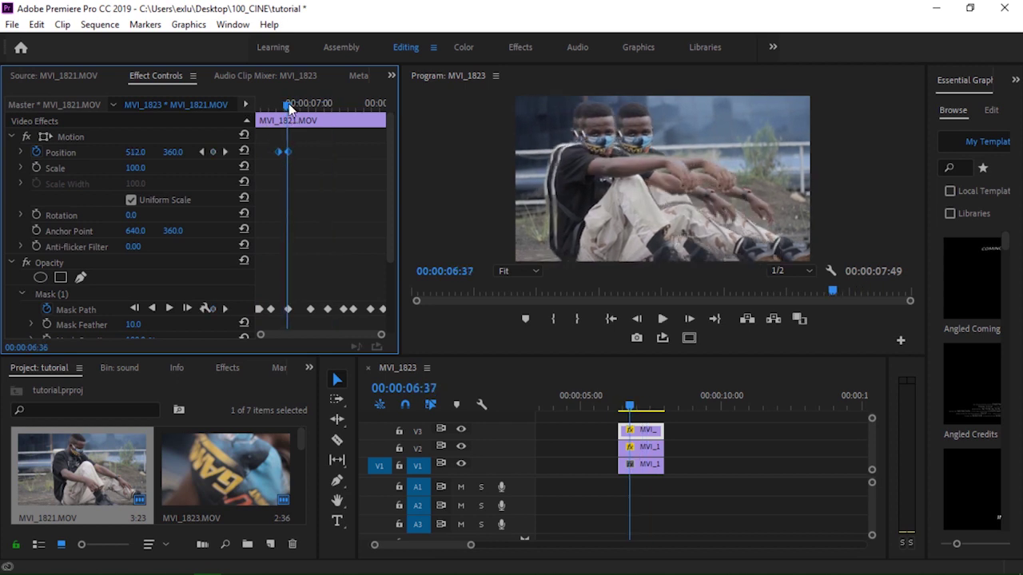
left_click(200, 151)
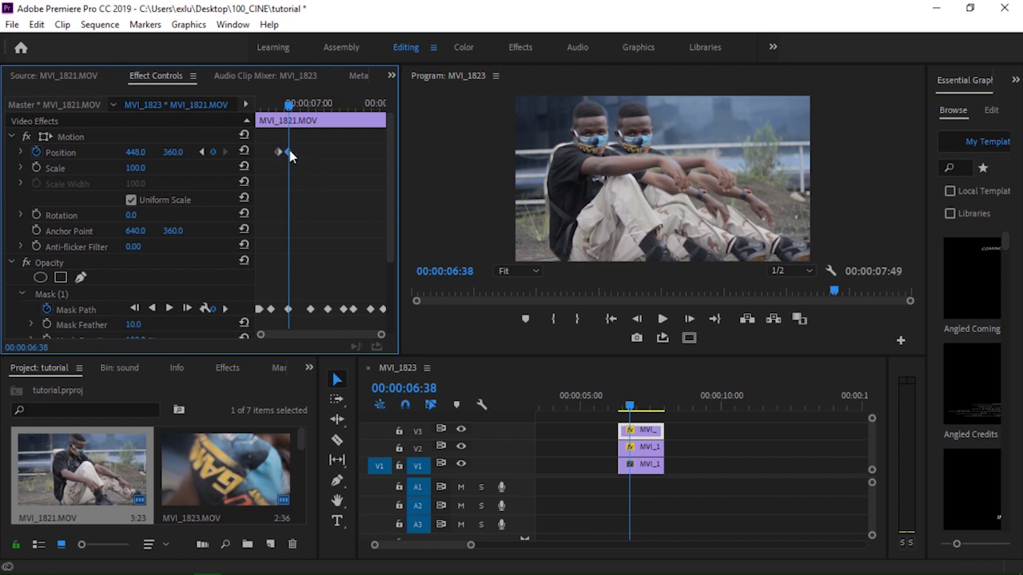
left_click_drag(135, 152, 83, 152)
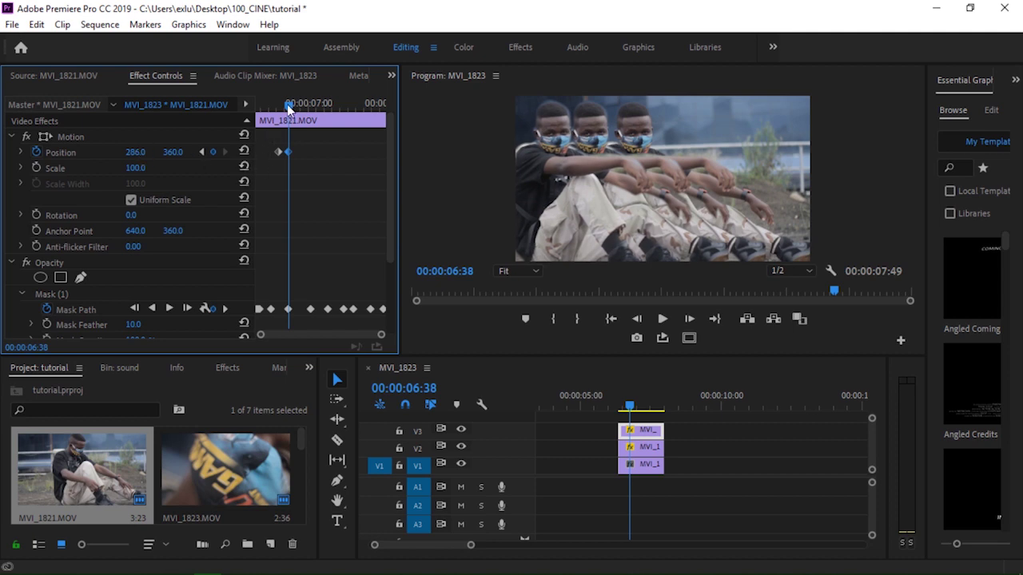
key("Up")
key("space")
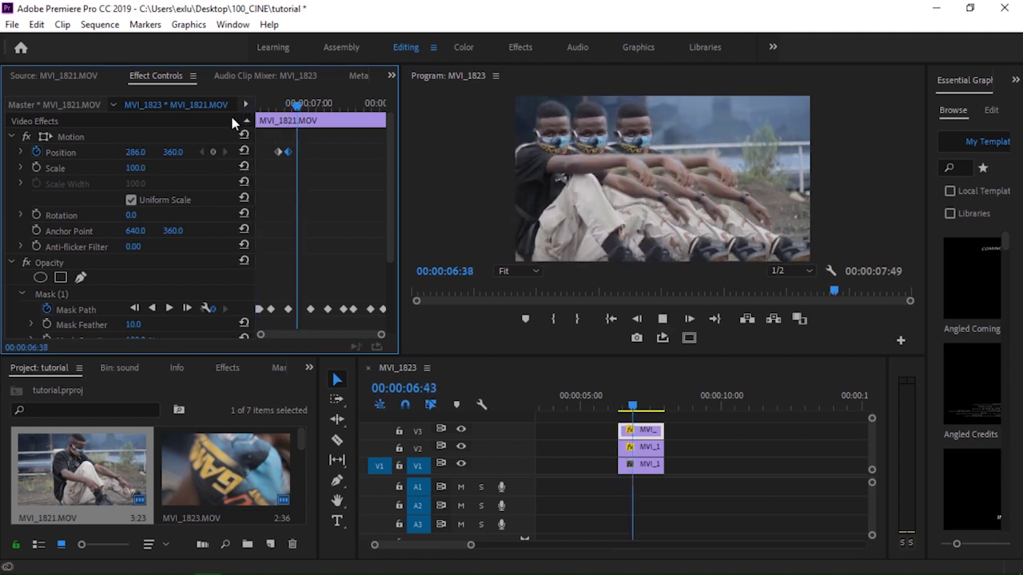
mouse_move(285, 105)
left_mouse_down()
mouse_move(269, 118)
mouse_move(298, 118)
mouse_move(274, 120)
left_mouse_up()
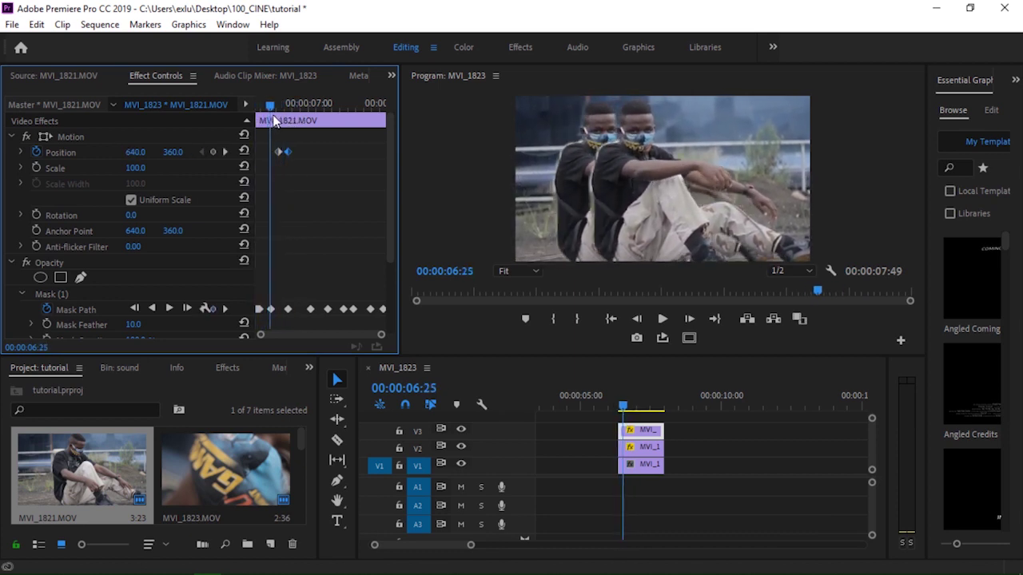
left_click_drag(274, 120, 302, 514)
left_click(302, 434)
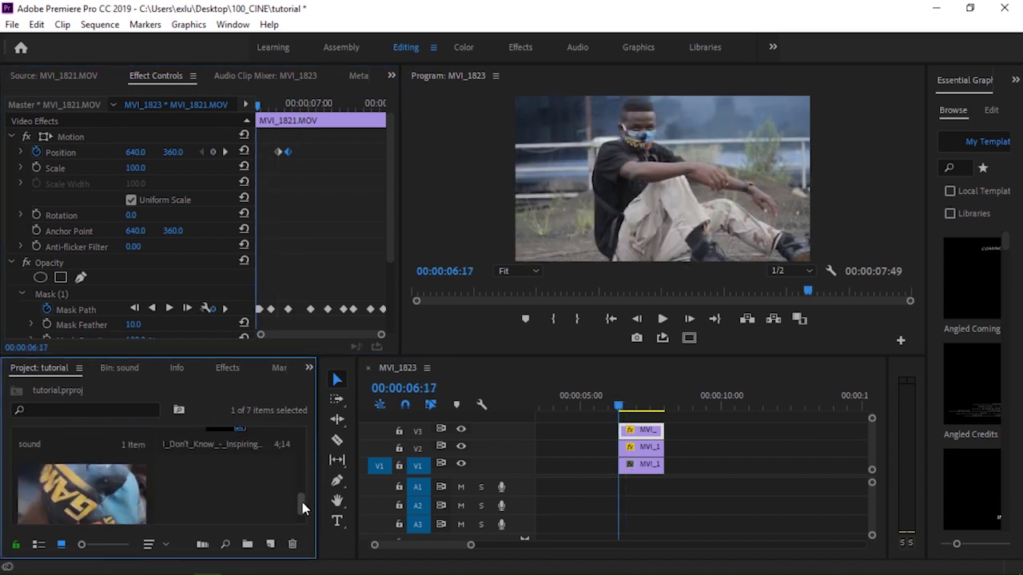
Browse the Project panel and preview the MVI_1822 footage in the Source monitor
left_click_drag(302, 515, 298, 433)
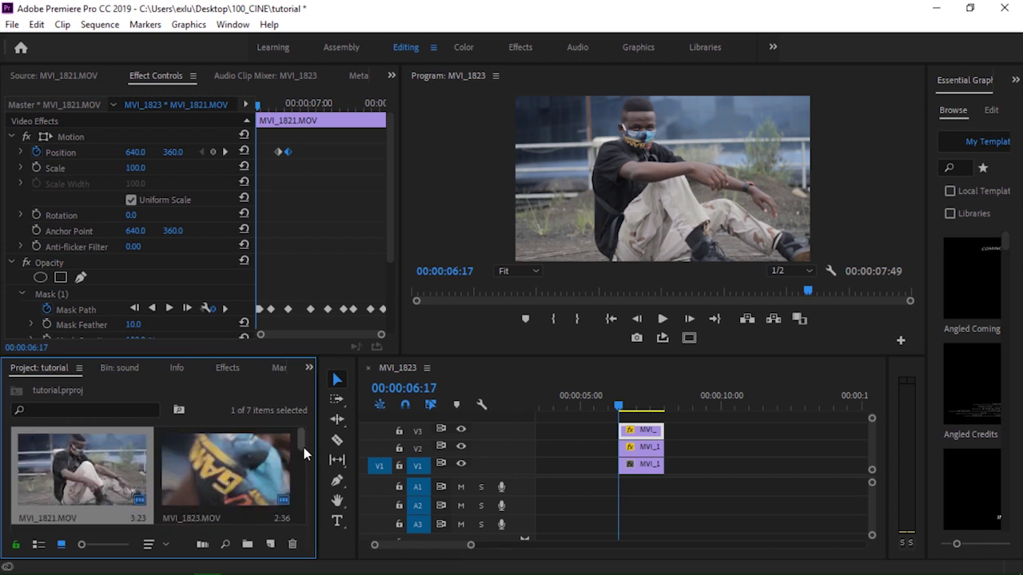
left_click_drag(302, 444, 302, 508)
scroll(302, 513, "down", 1)
key("shift+3")
scroll(300, 488, "up", 1)
double_click(273, 444)
left_click_drag(177, 315, 176, 319)
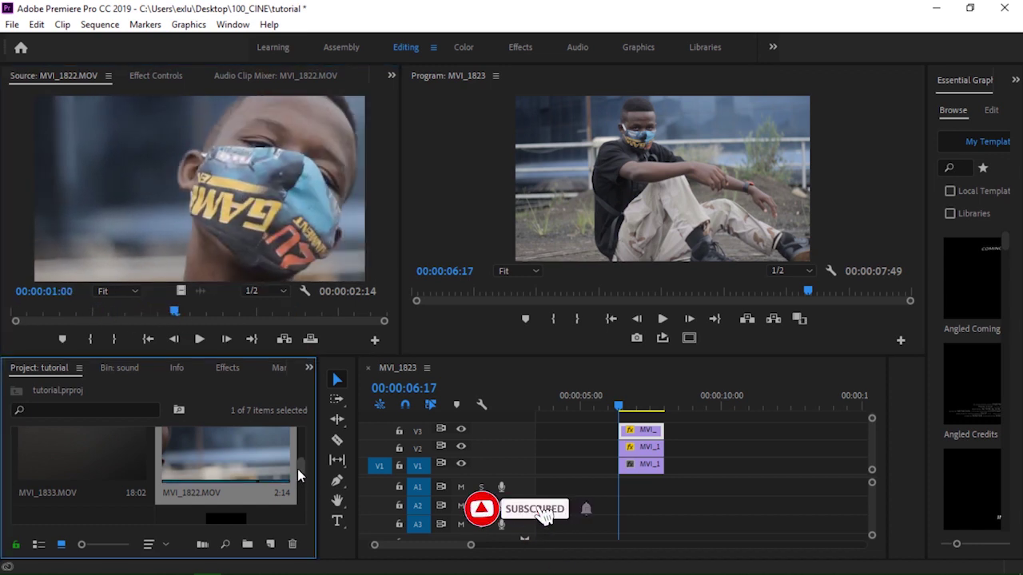
scroll(298, 470, "up", 1)
Load MVI_1833 in the Source monitor and mark an In point at 08:41
double_click(72, 459)
left_click_drag(100, 313, 192, 312)
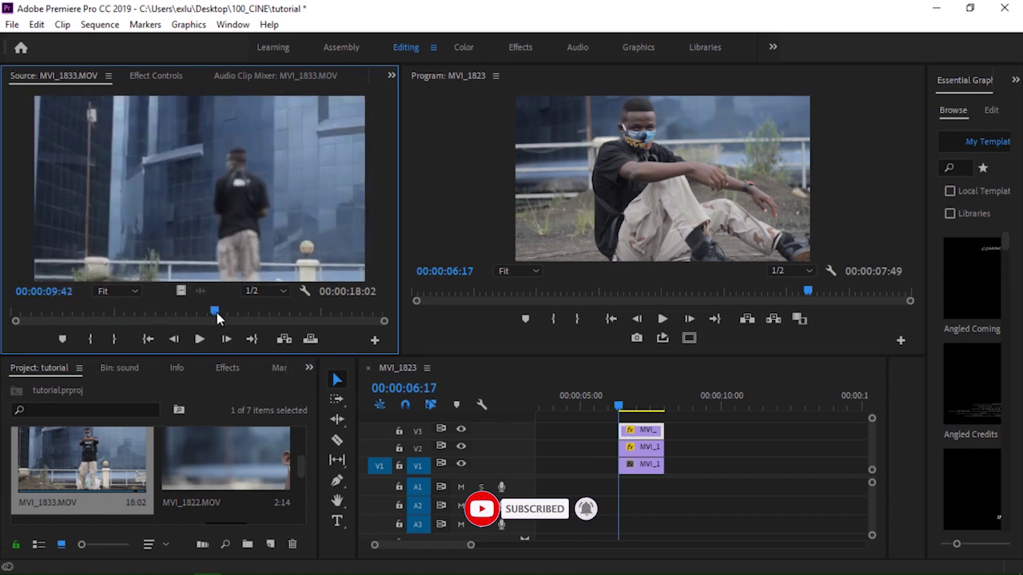
key("i")
mouse_move(192, 312)
left_mouse_down()
mouse_move(262, 312)
mouse_move(242, 312)
left_mouse_up()
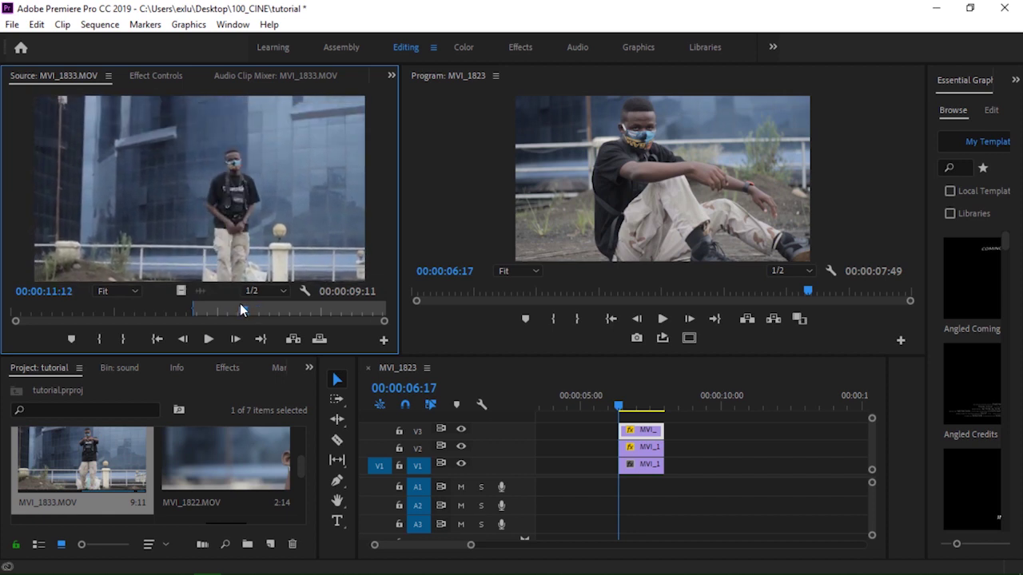
Mark the Out point at 11:12, place MVI_1833 on V1 after the main edit, and play it
key("o")
left_click_drag(180, 291, 584, 464)
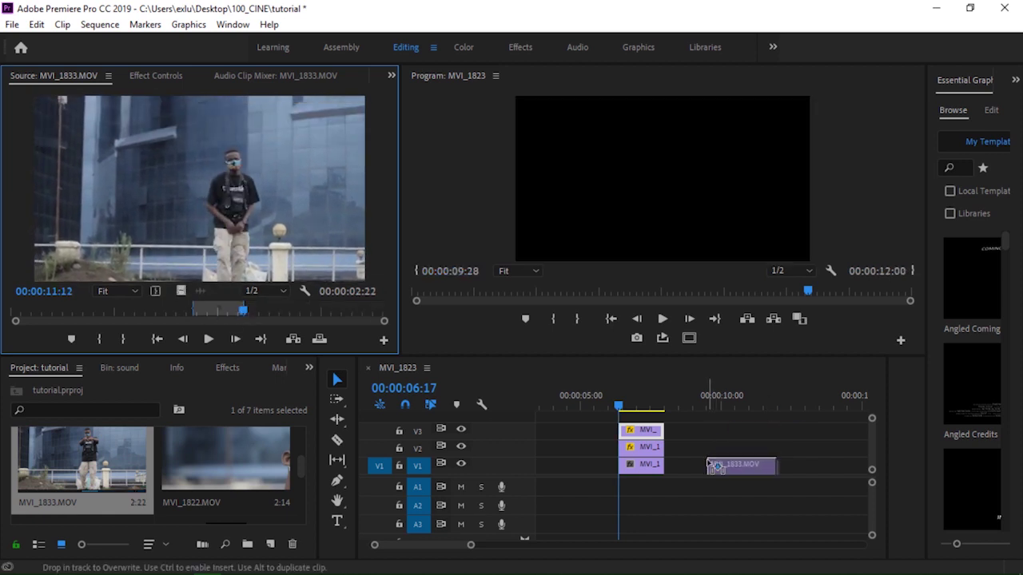
left_click(576, 406)
key("space")
key("space")
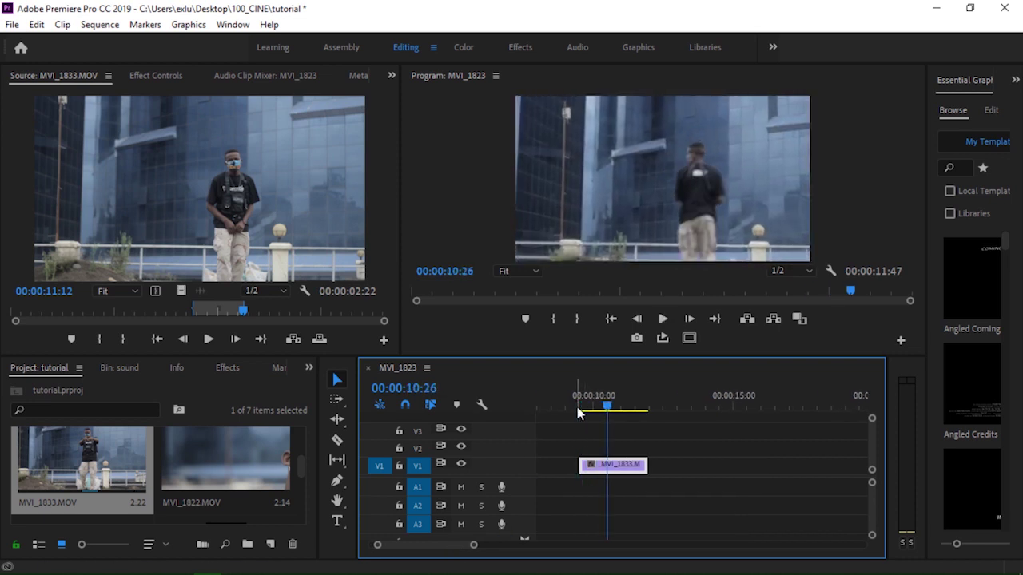
Duplicate the clip onto V2 directly above the original and preview around 00:00:11:00
left_click_drag(629, 471, 629, 460)
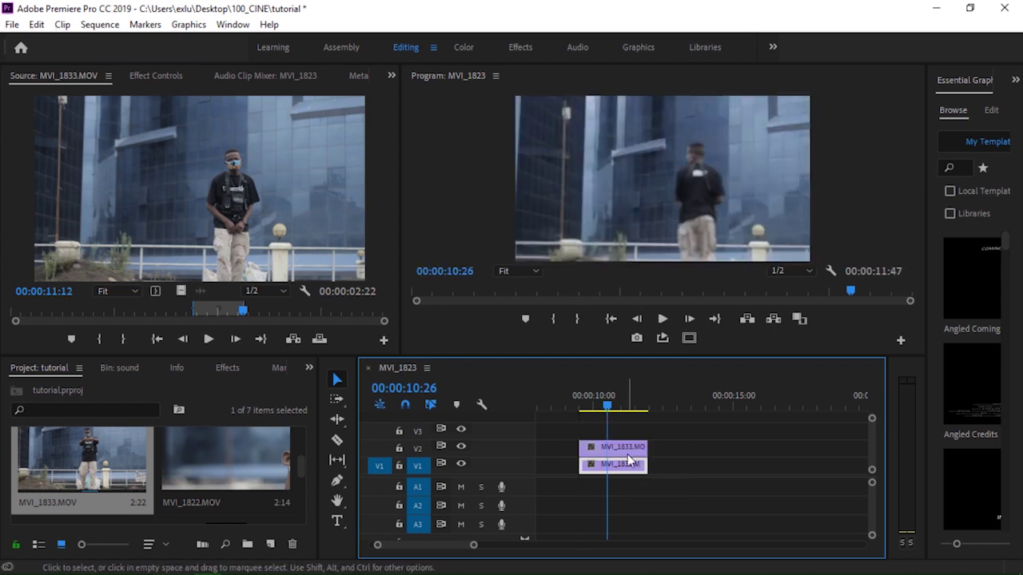
left_click(622, 447)
left_click_drag(609, 404, 624, 411)
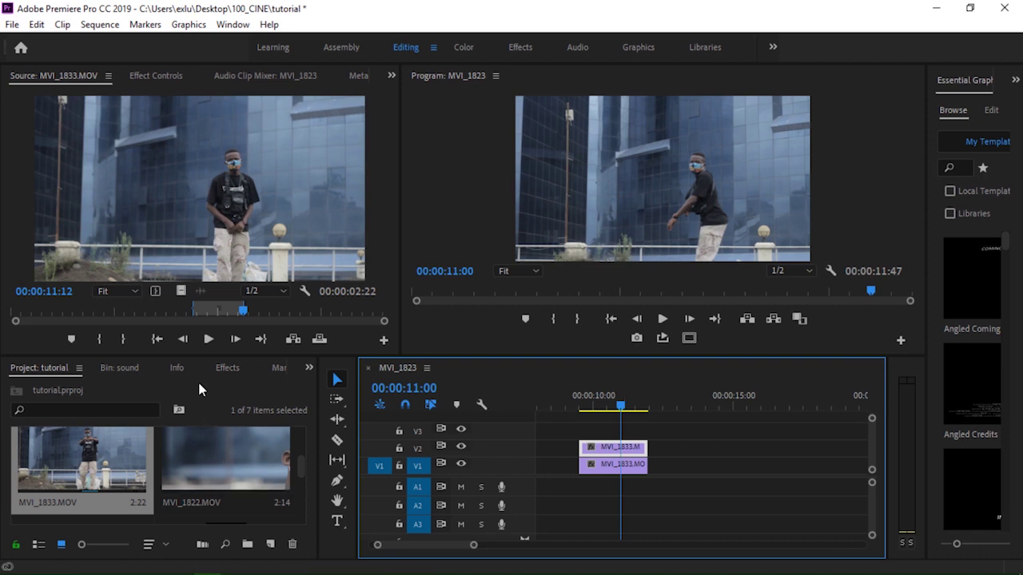
left_click(226, 368)
Search the effects for 'crop' and apply Crop to the V2 copy, showing its Effect Controls
left_click(77, 384)
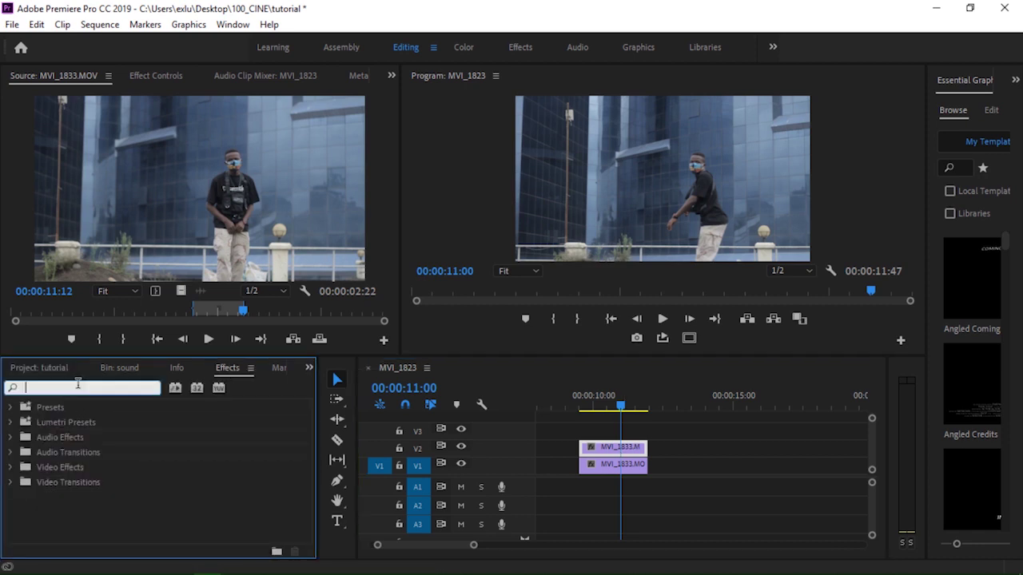
type("crop")
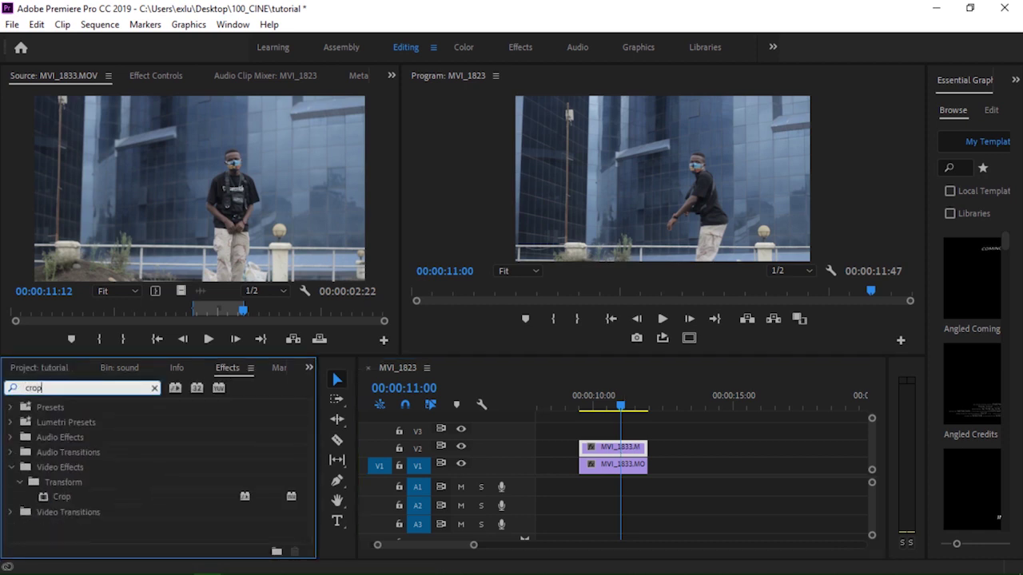
left_click_drag(48, 496, 609, 450)
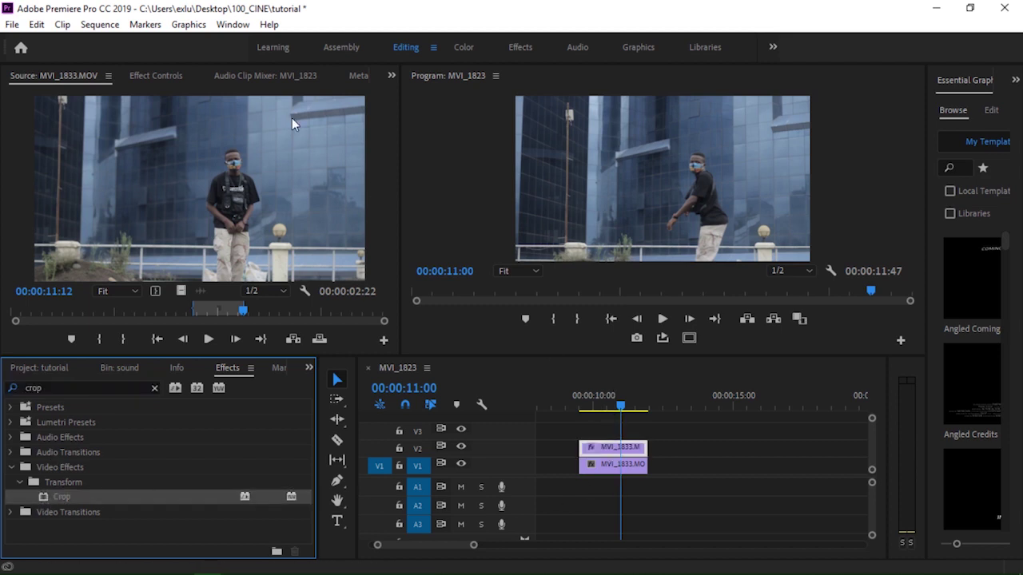
left_click(153, 75)
left_click_drag(393, 196, 389, 290)
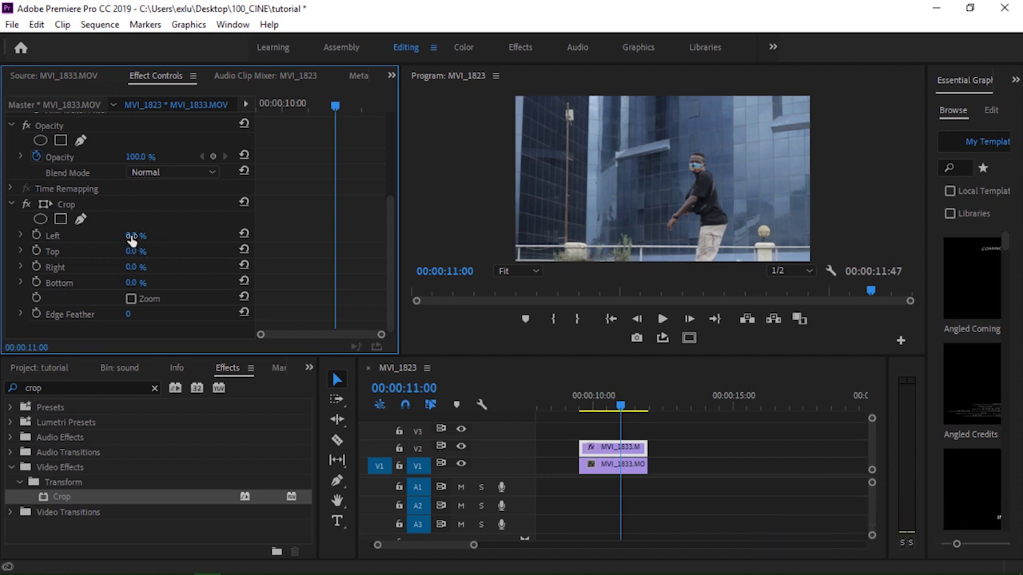
Enlarge the V2 copy of MVI_1833 to a Motion Scale of 123
left_click_drag(138, 251, 168, 251)
left_click(599, 449)
left_click_drag(391, 212, 382, 119)
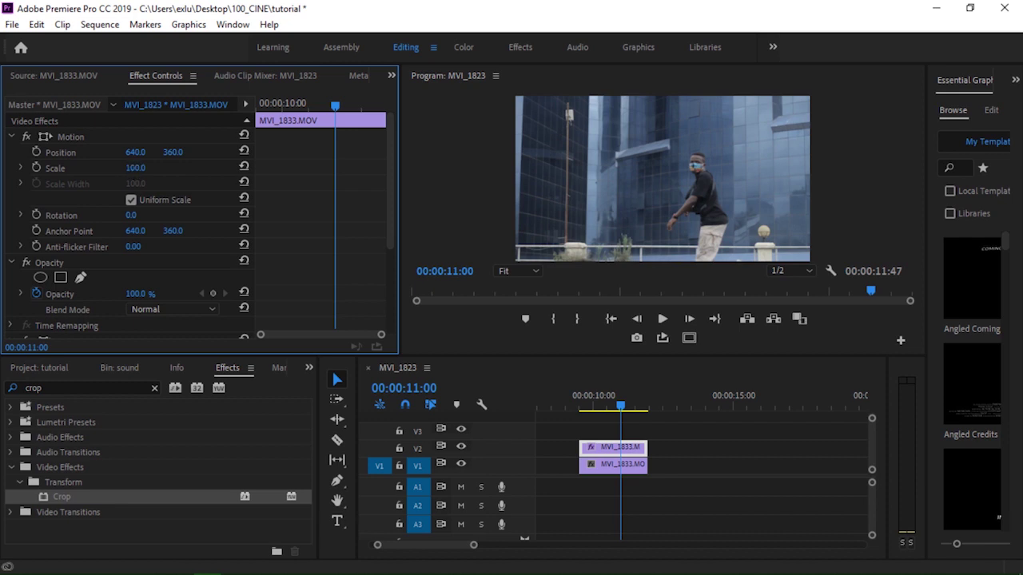
left_click_drag(137, 168, 156, 168)
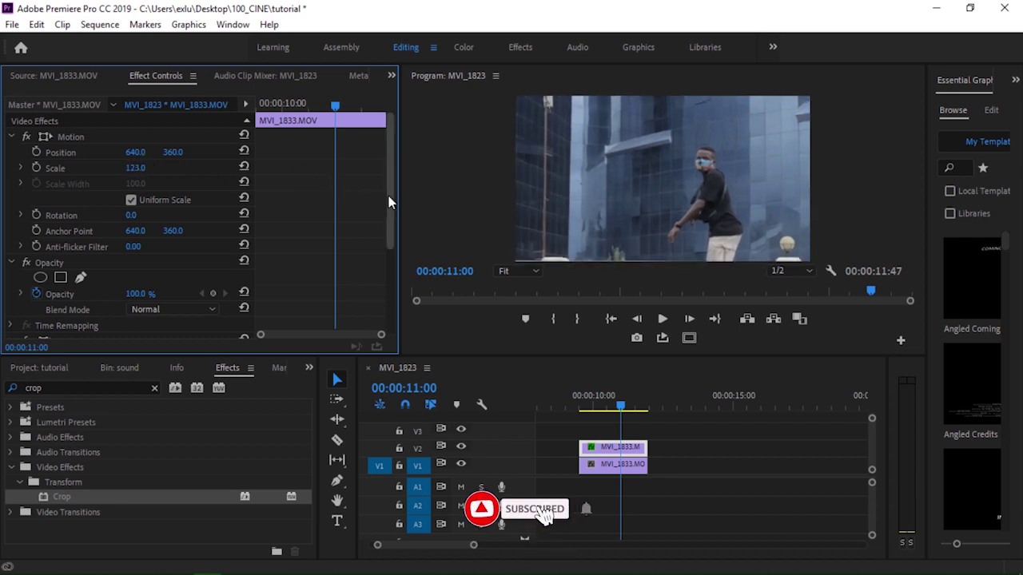
left_click_drag(391, 219, 389, 300)
Set the Crop Top and Crop Bottom values to 30%
mouse_move(136, 251)
left_mouse_down()
mouse_move(161, 251)
mouse_move(135, 252)
left_mouse_up()
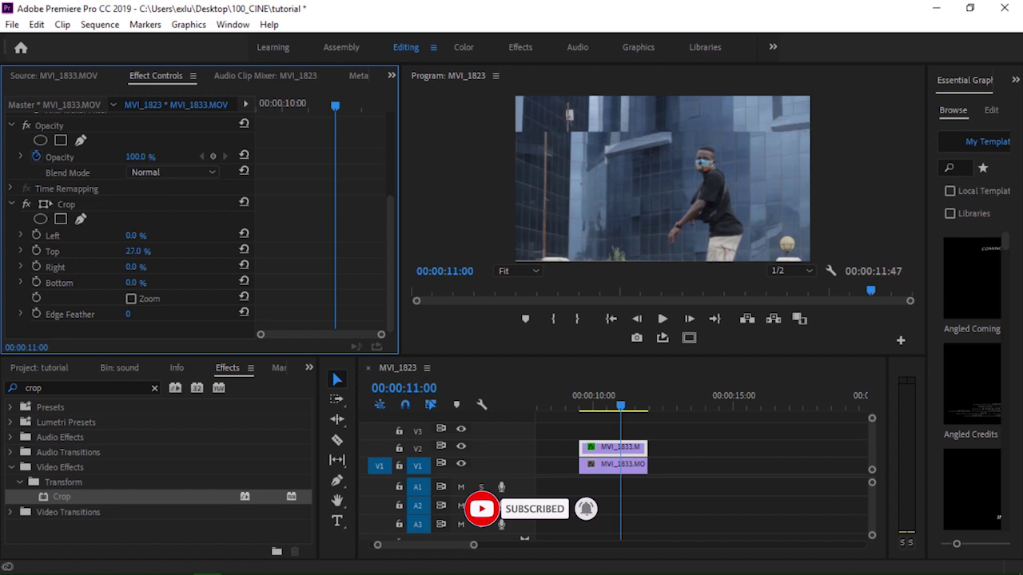
left_click(145, 278)
type("27")
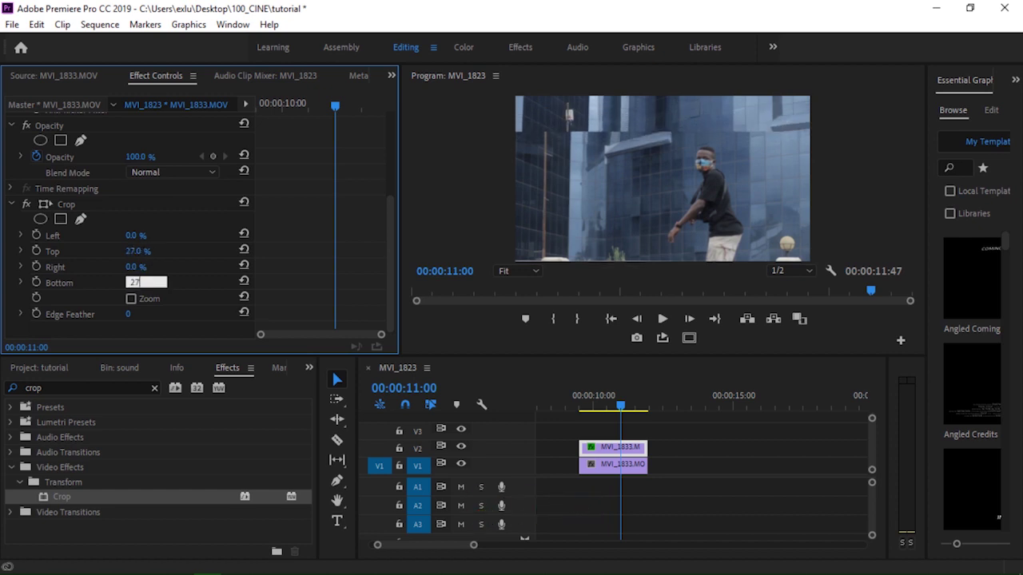
key("Return")
left_click(692, 171)
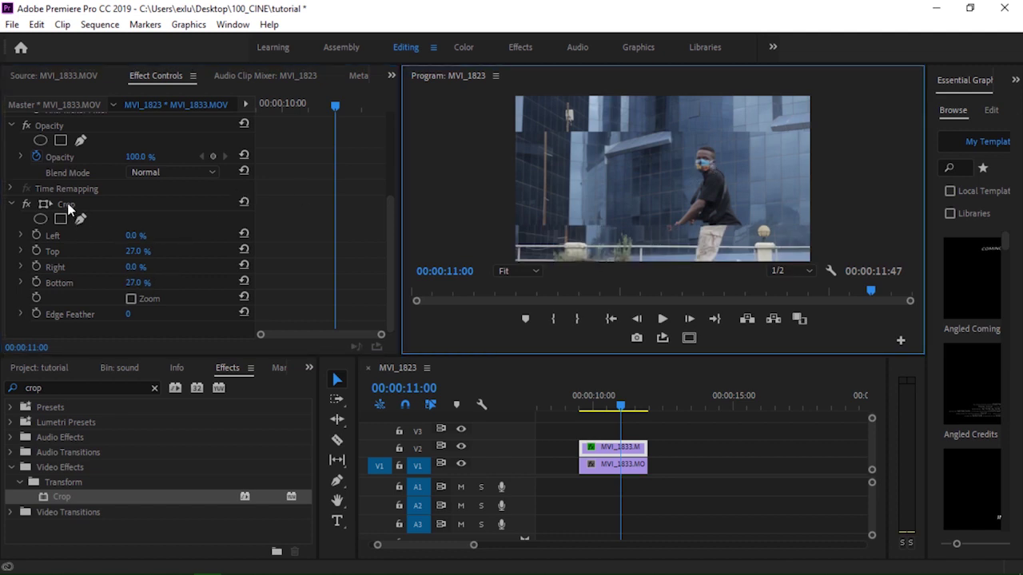
left_click(137, 251)
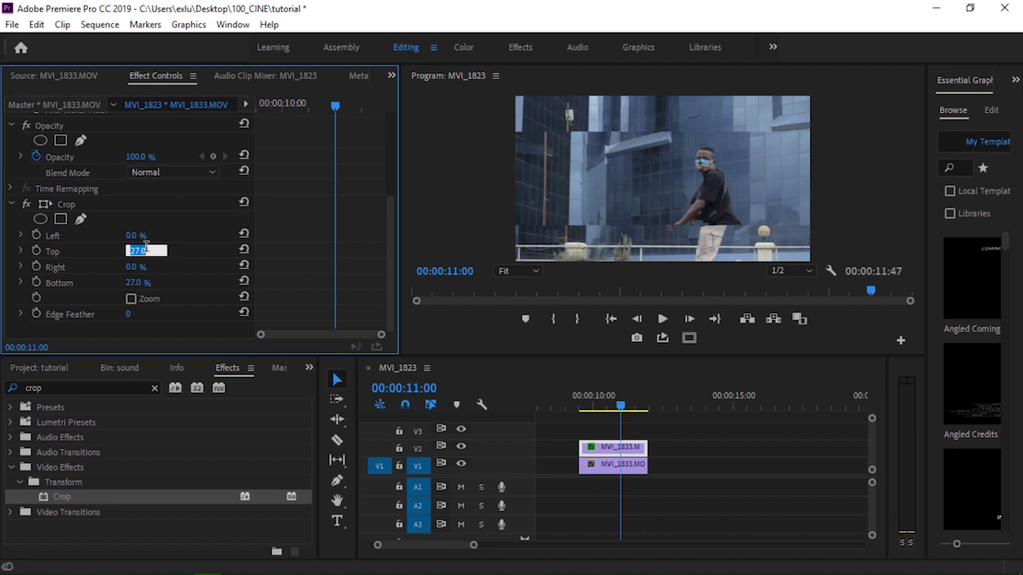
type("33")
key("Return")
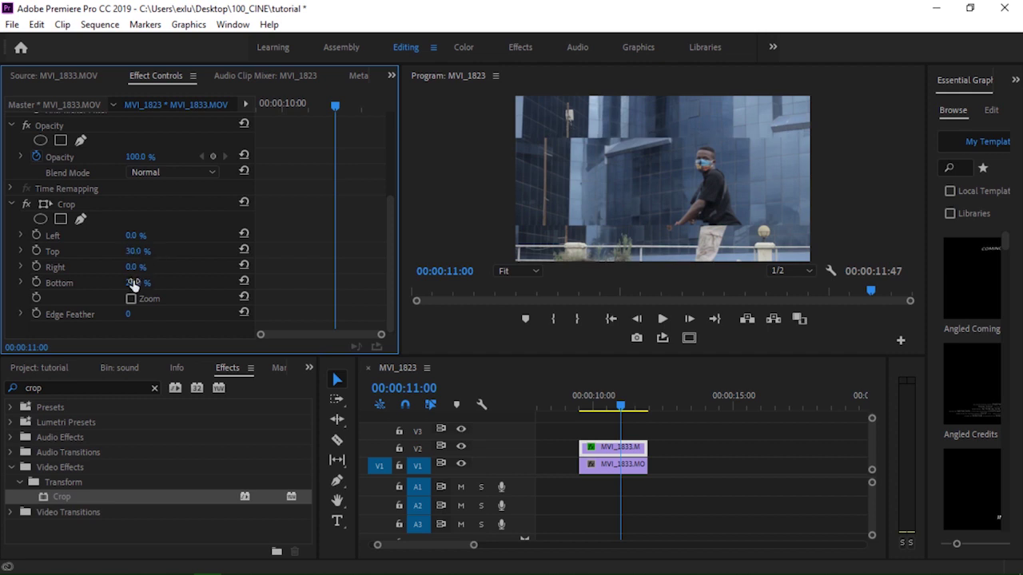
left_click(145, 280)
key("Return")
left_click(707, 182)
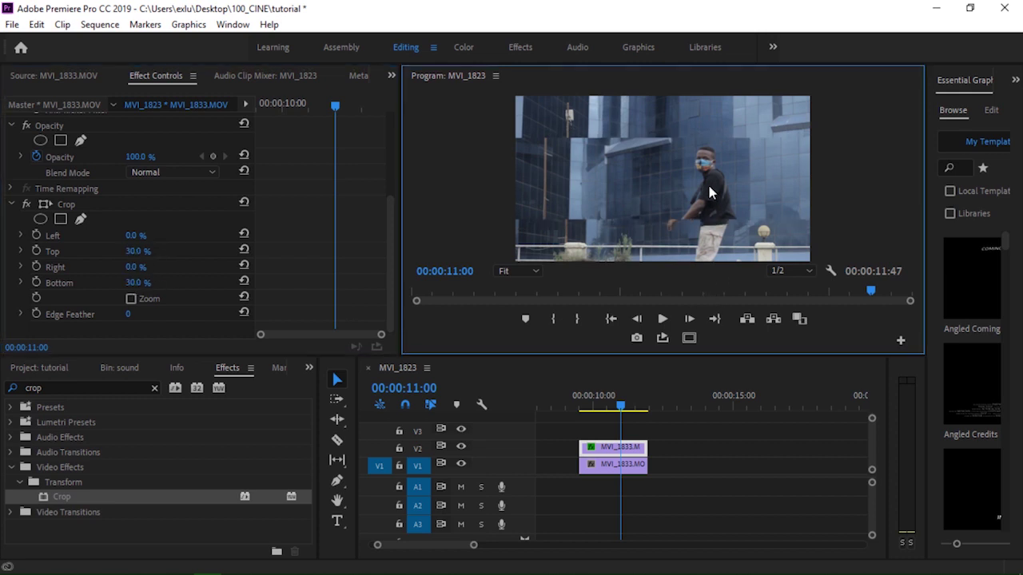
Play the sequence to preview the cropped band, then inspect it at 00:00:10:22
left_click_drag(609, 406, 583, 413)
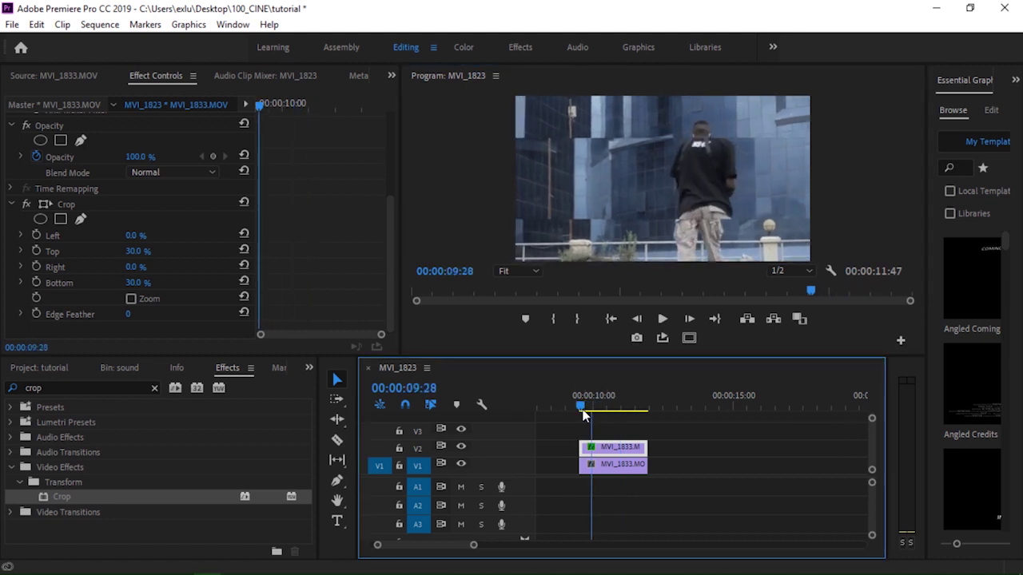
key("space")
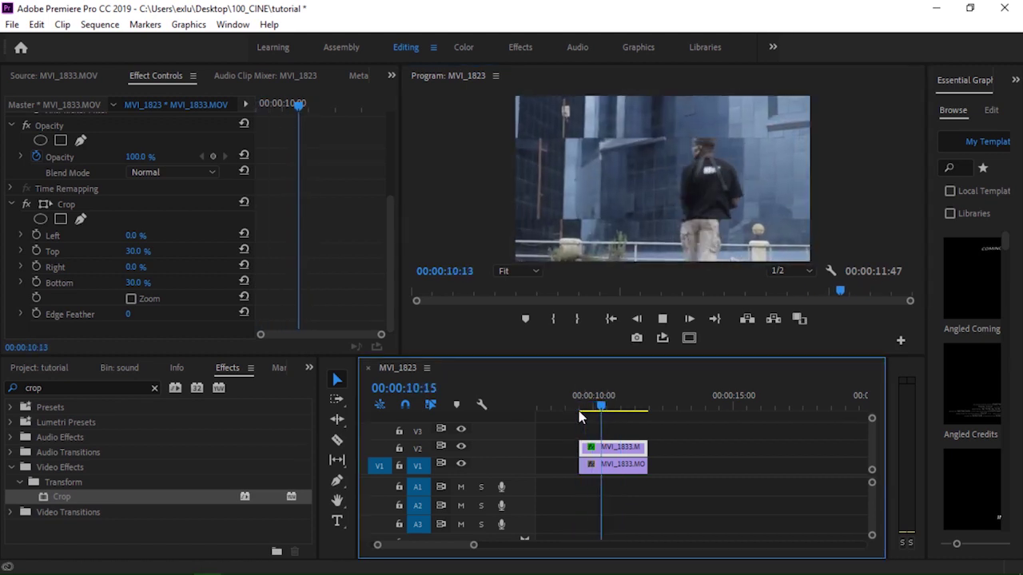
key("space")
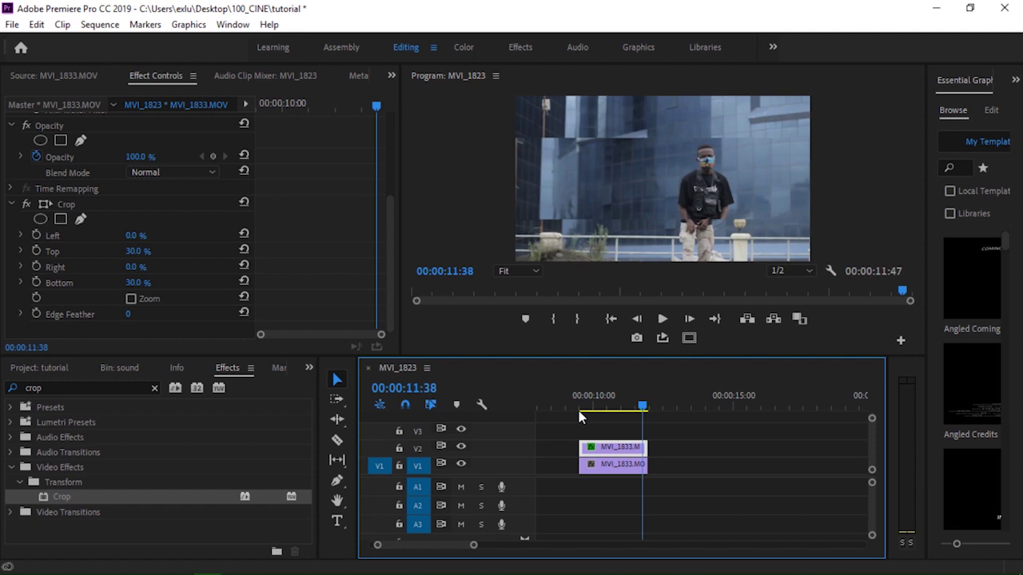
left_click_drag(642, 406, 573, 412)
left_click(564, 406)
key("space")
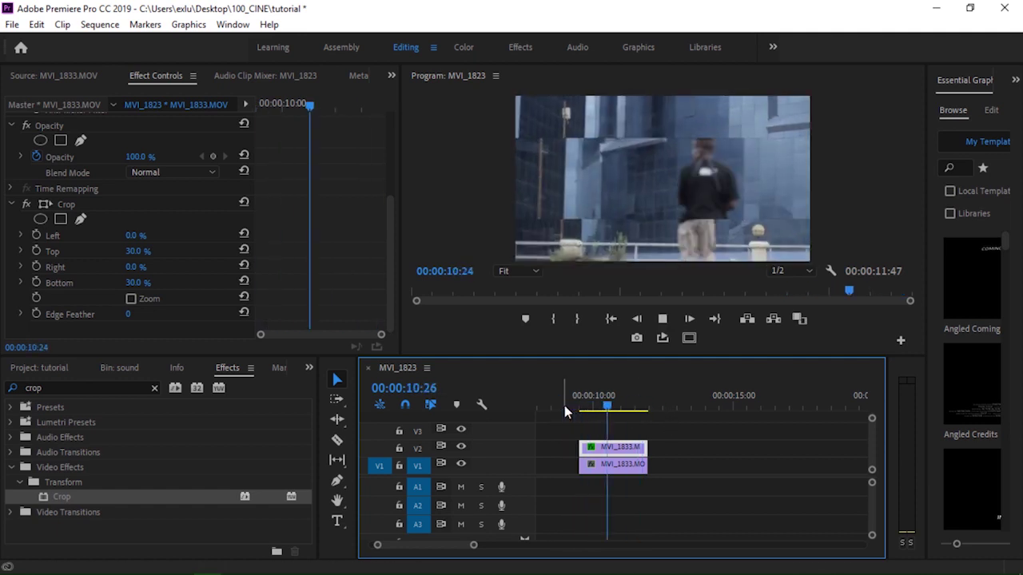
key("space")
left_click(581, 408)
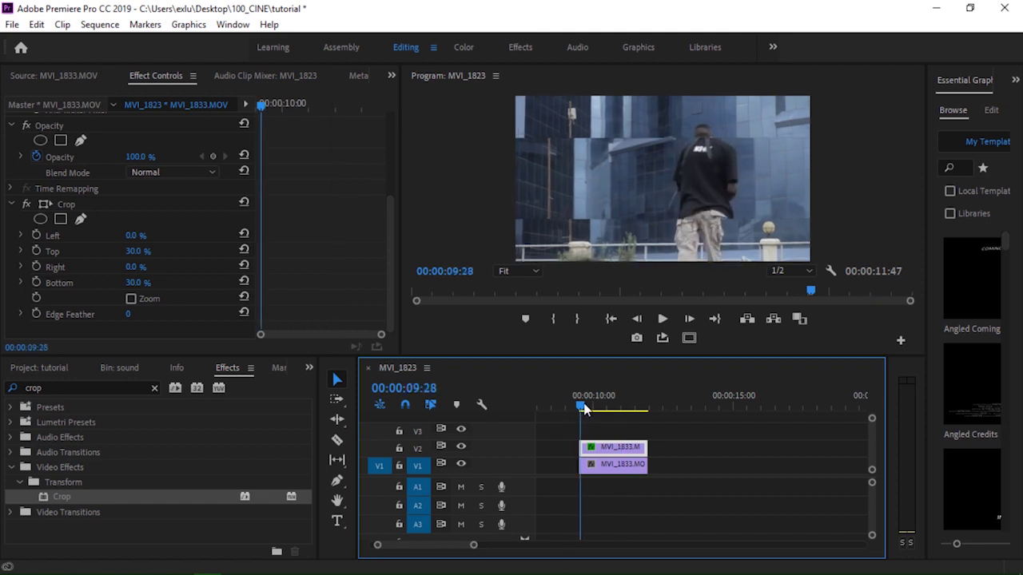
left_click_drag(583, 409, 607, 414)
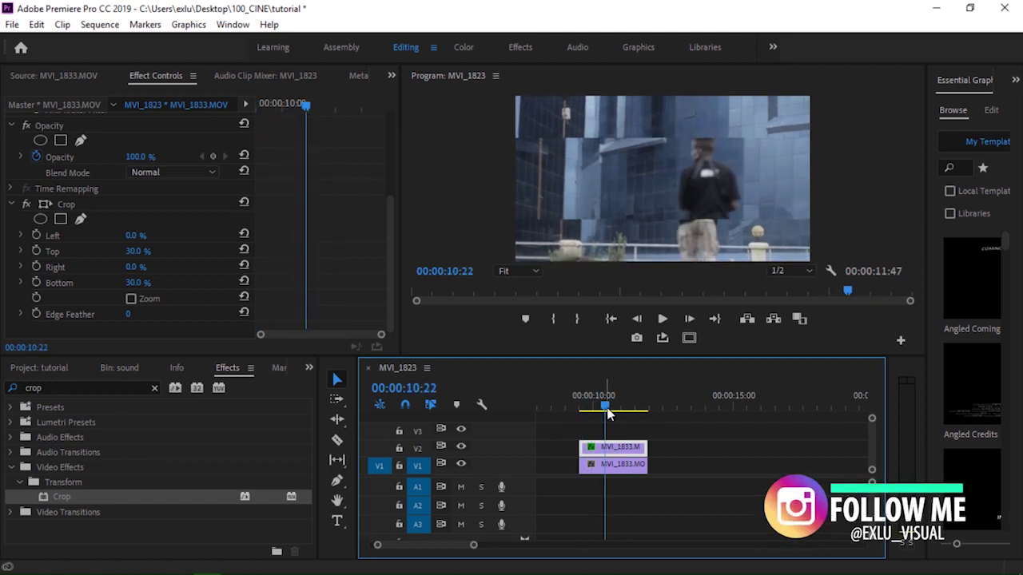
left_click(97, 206)
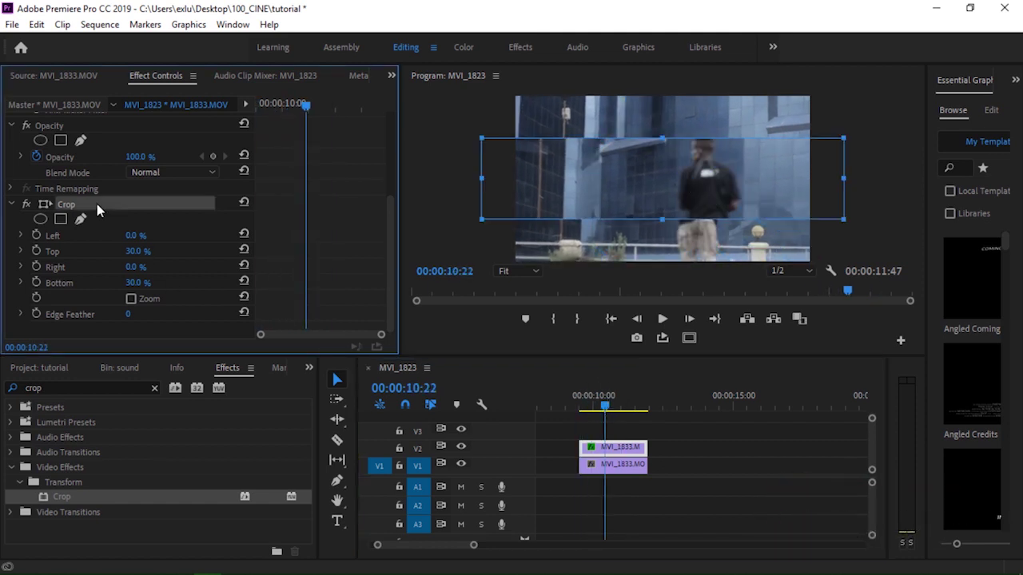
Delete the Crop effect and add a rectangle mask to the clip's Opacity
key("Delete")
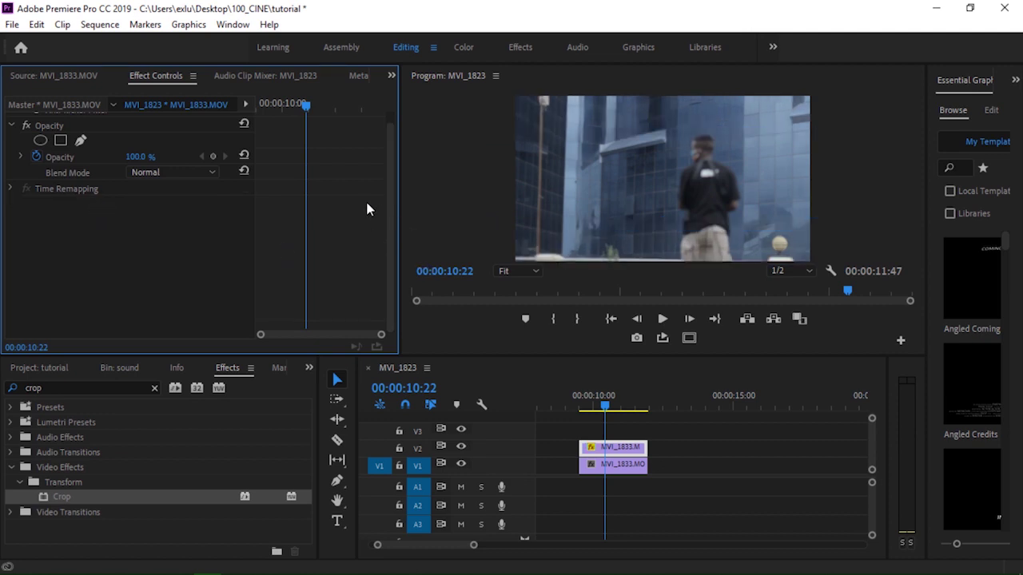
scroll(391, 204, "up", 3)
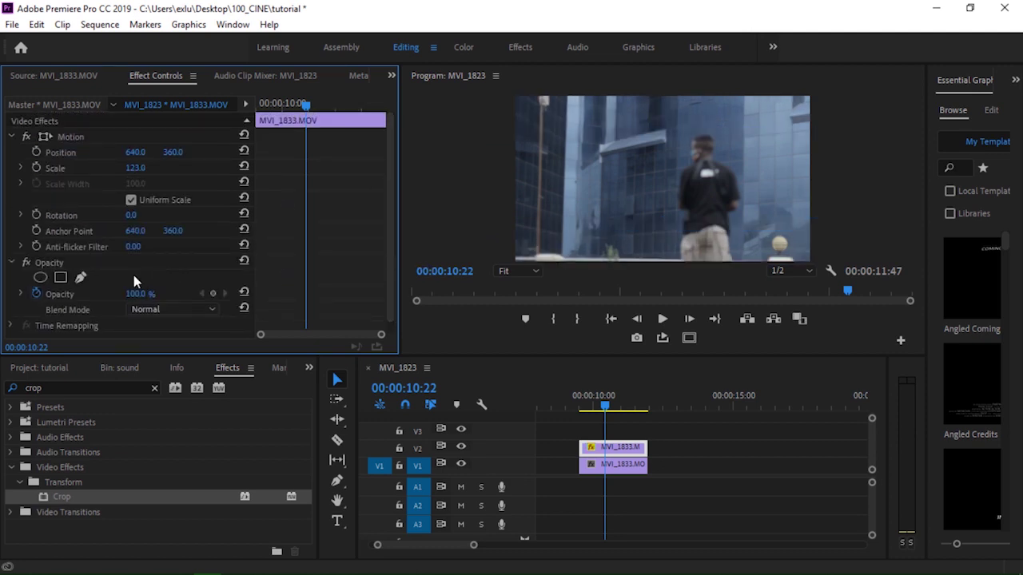
scroll(392, 228, "down", 1)
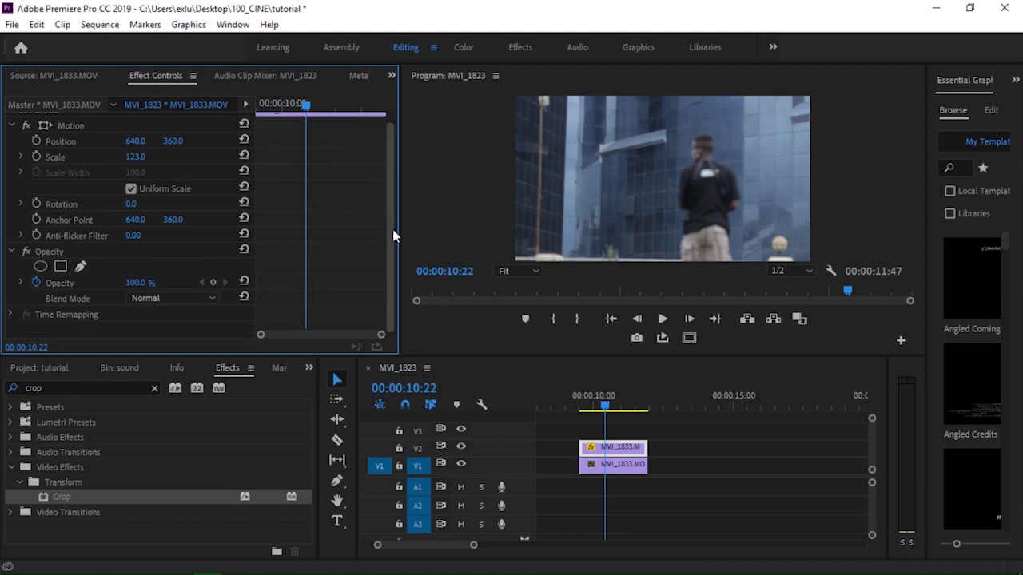
left_click(61, 267)
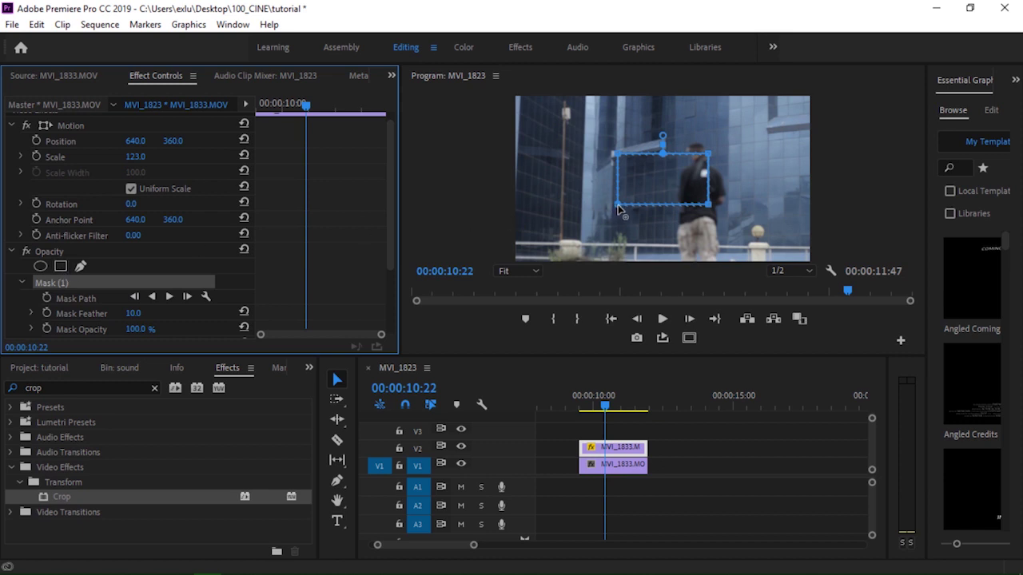
left_click(618, 204)
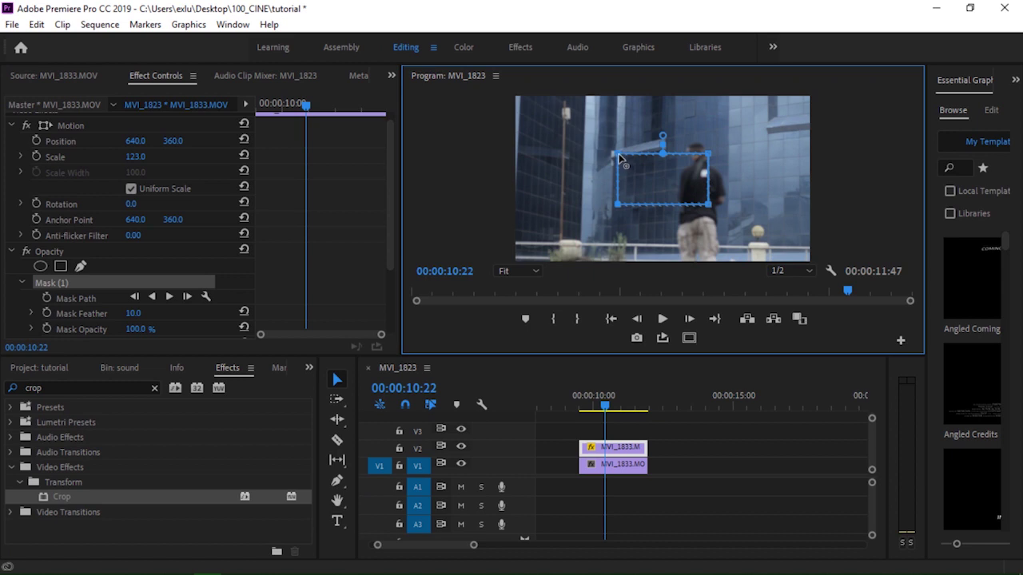
Widen the mask across the full frame and move the band up to the top edge
left_click_drag(619, 158, 472, 170)
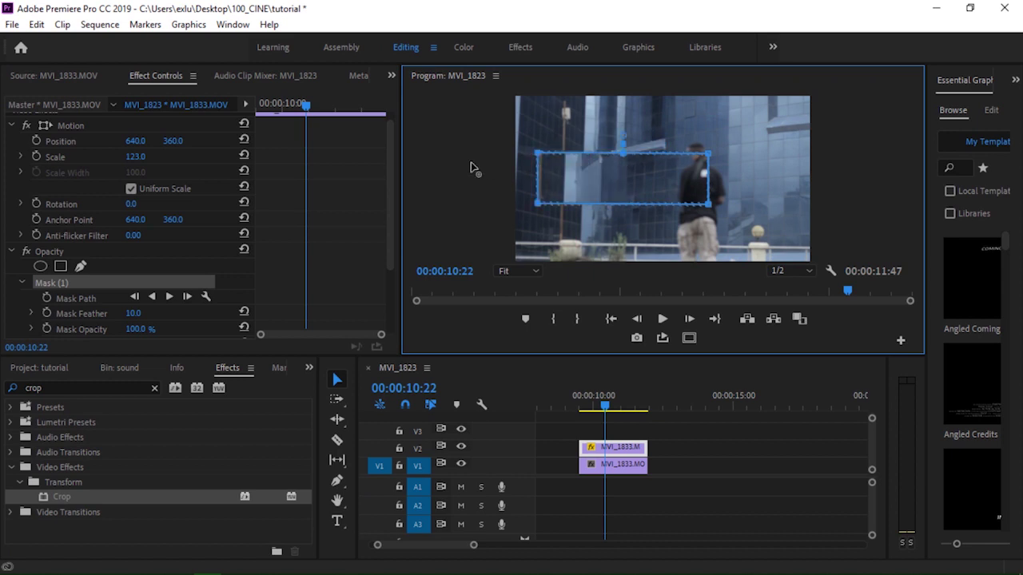
left_click_drag(474, 167, 475, 168)
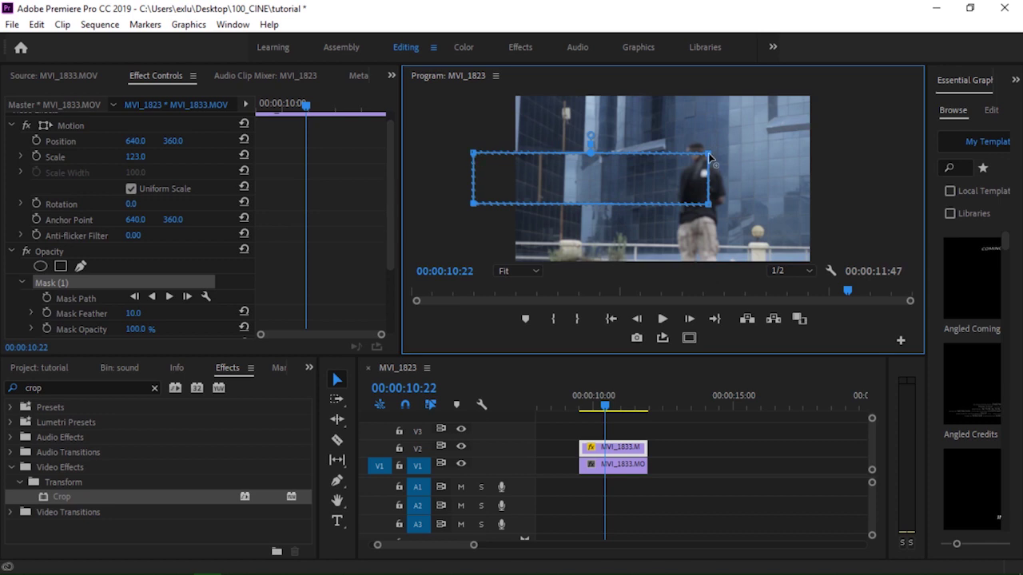
left_click_drag(709, 206, 851, 199)
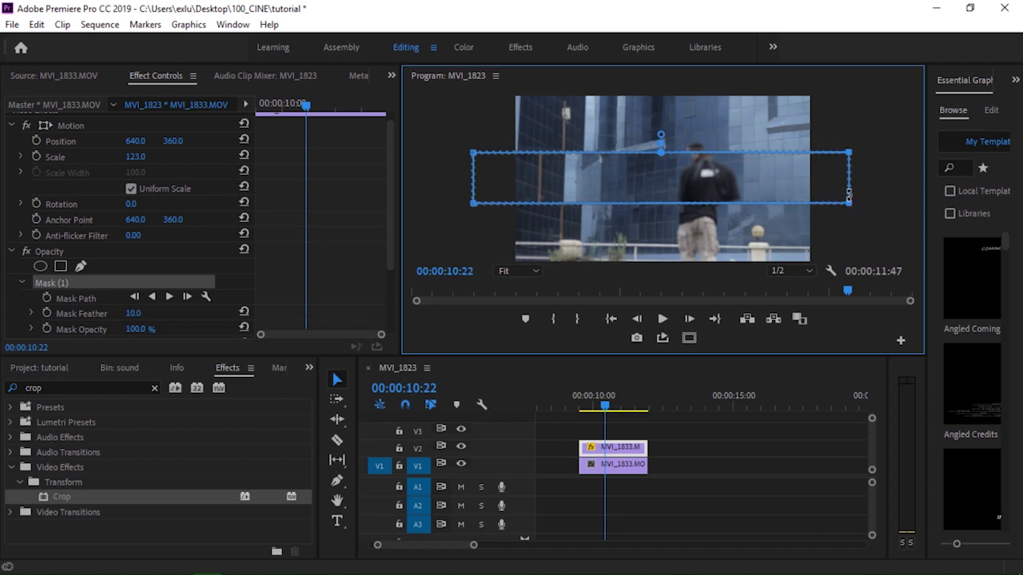
mouse_move(663, 170)
left_mouse_down()
mouse_move(658, 138)
mouse_move(667, 243)
left_mouse_up()
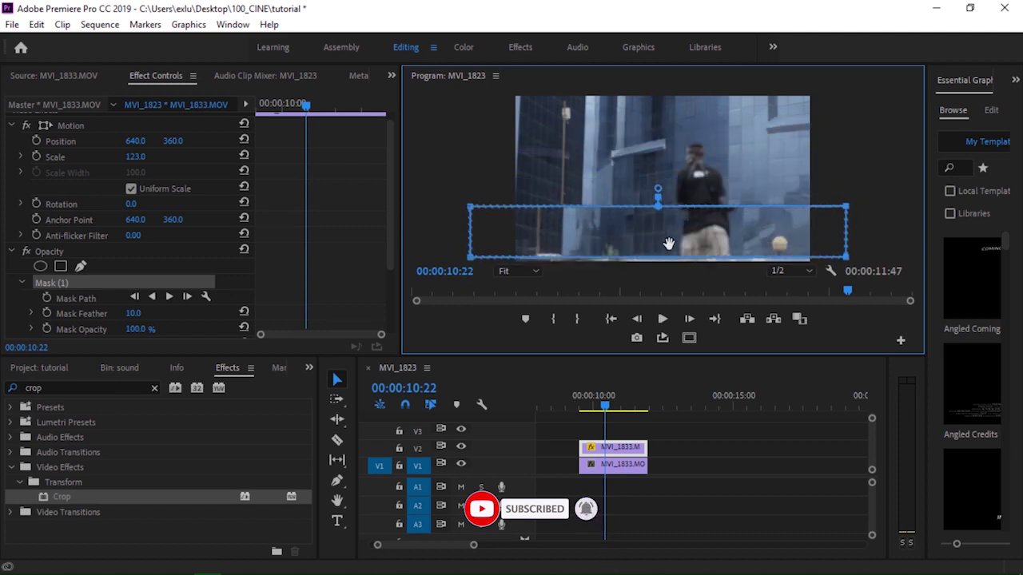
left_click_drag(668, 243, 672, 64)
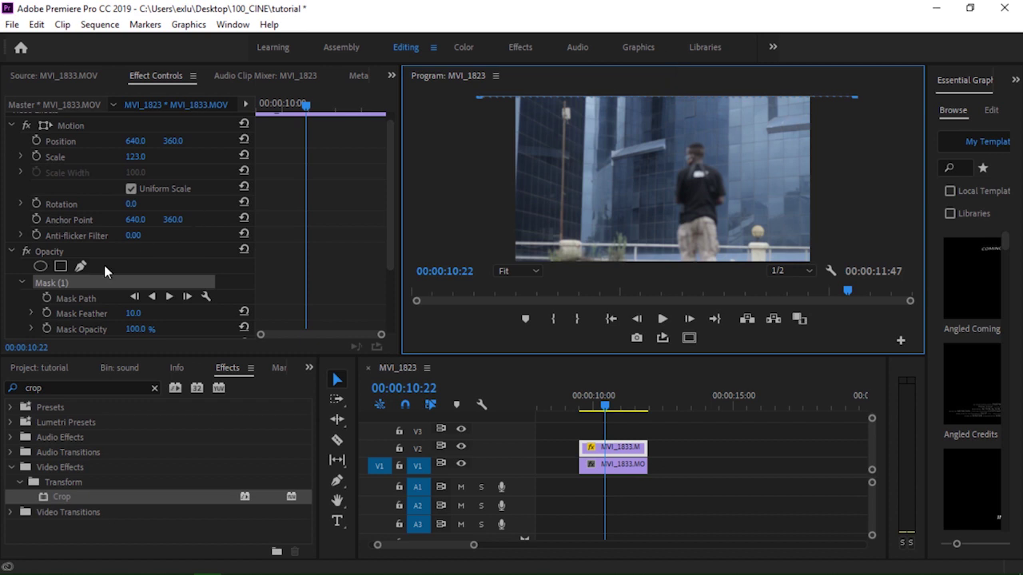
Keyframe the Mask Path at the top, then at 10:40 move the band to the frame's bottom
left_click(46, 298)
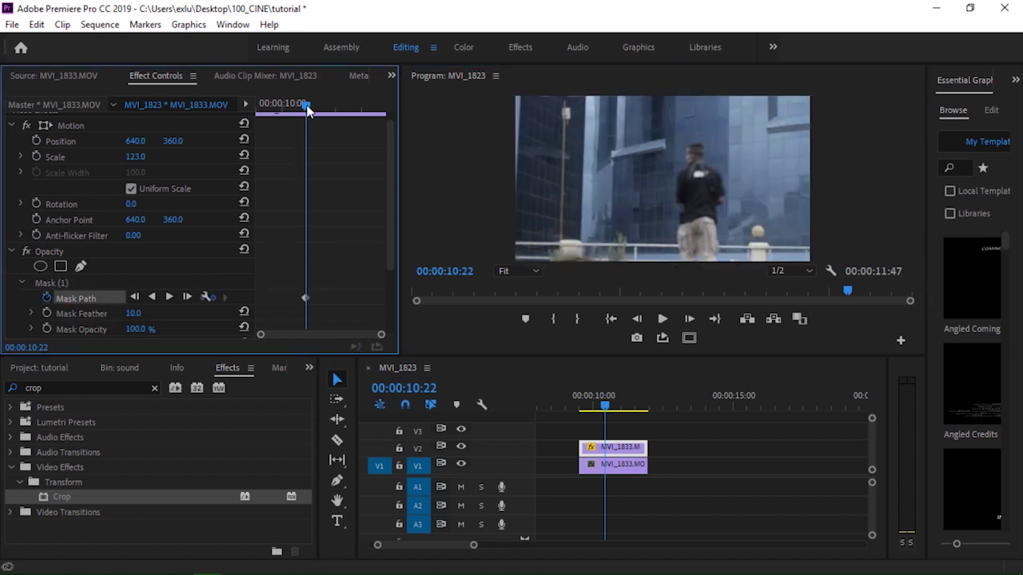
left_click_drag(308, 109, 325, 110)
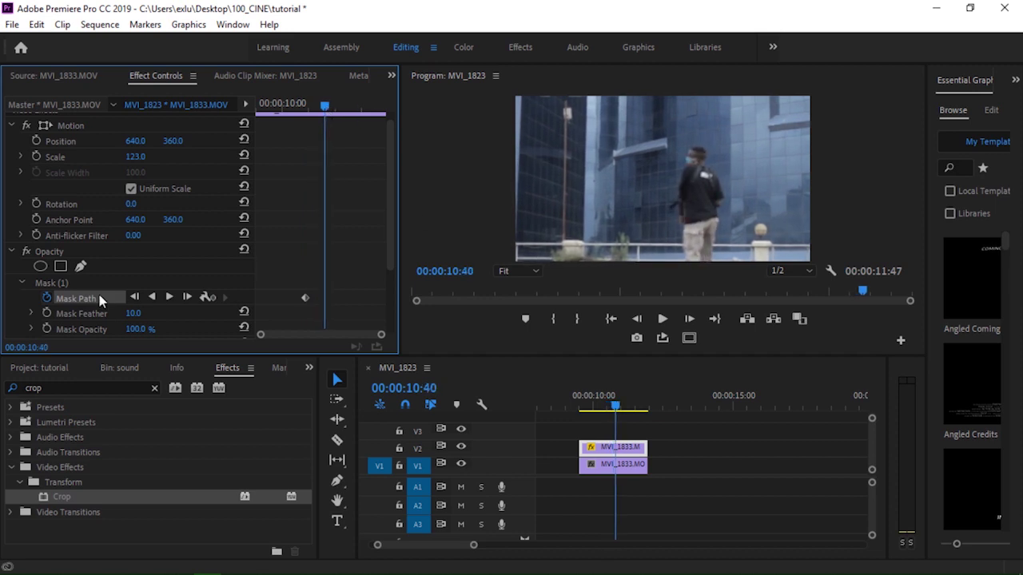
left_click(78, 284)
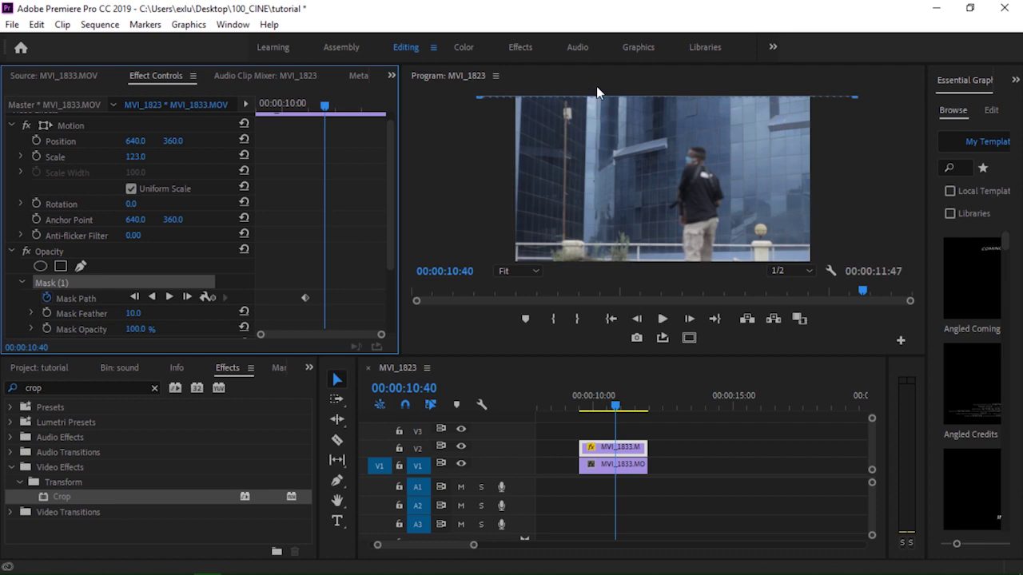
left_click(517, 271)
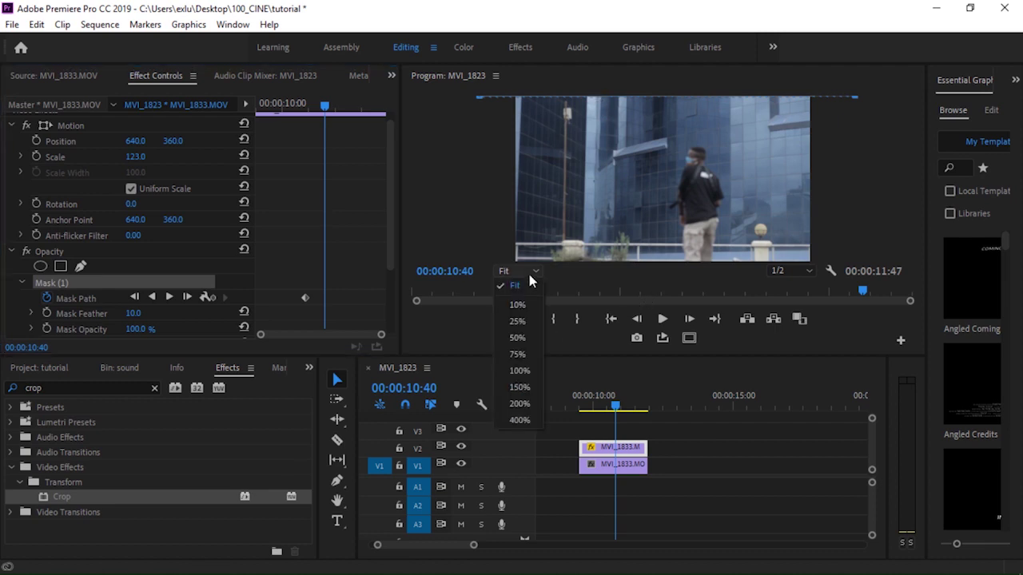
left_click(527, 320)
left_click_drag(644, 99, 646, 278)
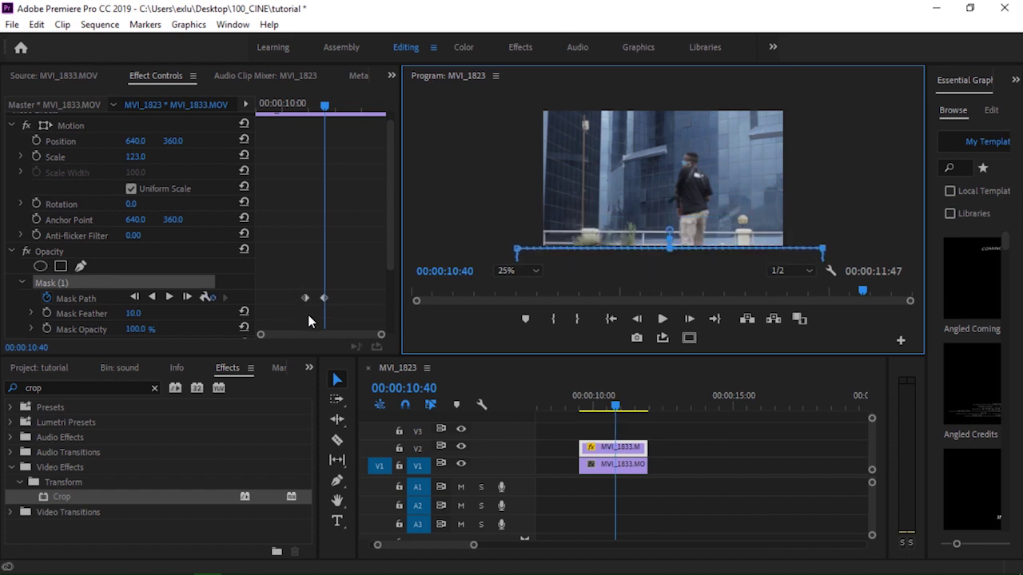
Select both Mask Path keyframes and play back the wipe from the clip's start
left_click_drag(276, 282, 342, 314)
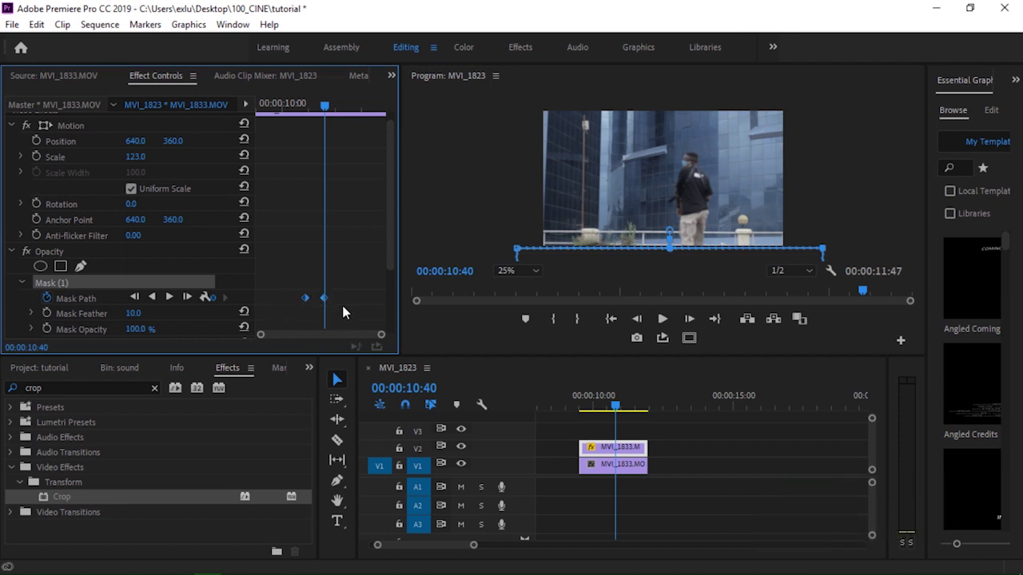
left_click_drag(614, 408, 594, 412)
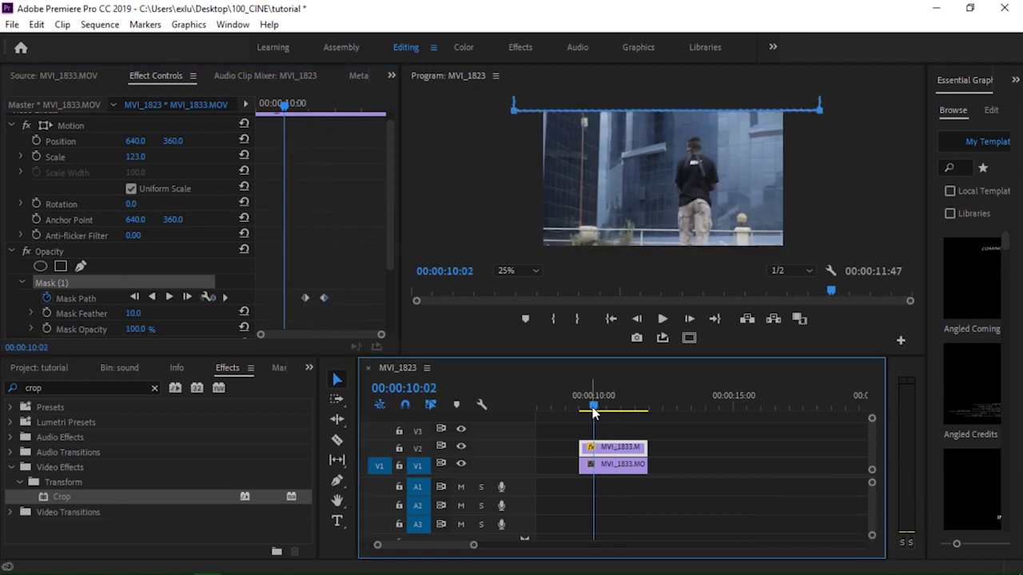
key("space")
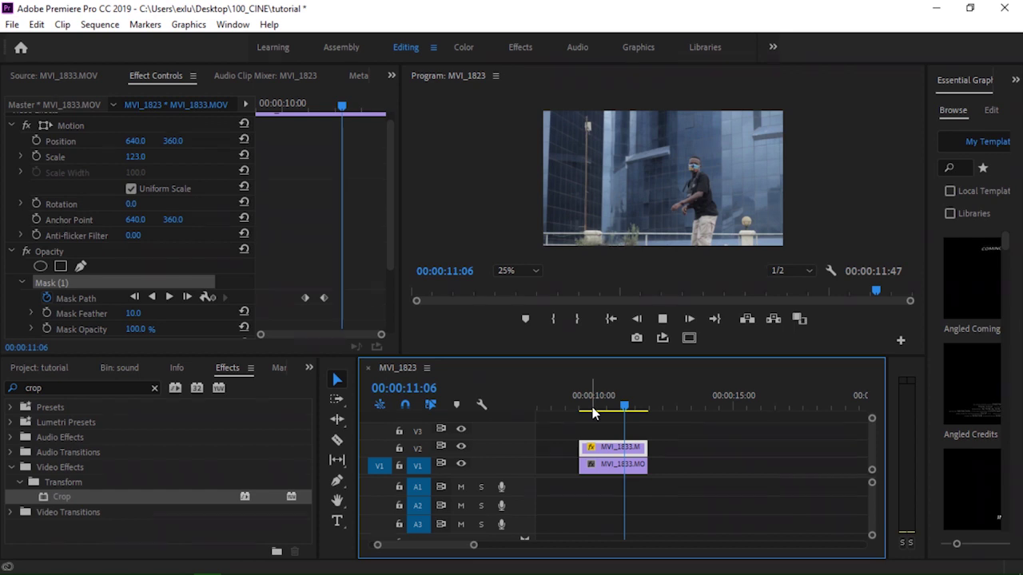
left_click(590, 406)
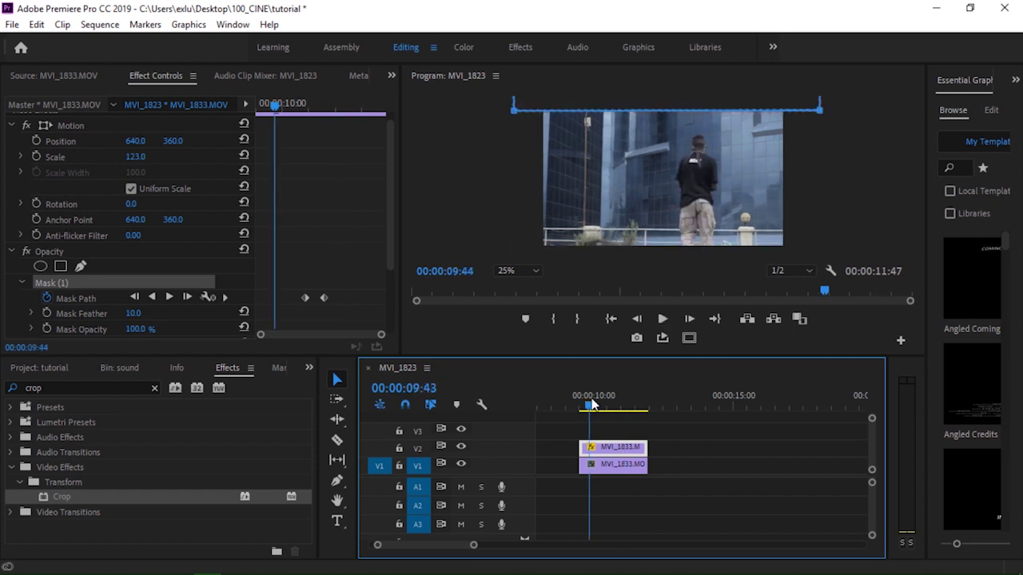
left_click(615, 406)
Move the second Mask Path keyframe later to slow the wipe, then replay it
left_click(326, 299)
left_click_drag(327, 299, 379, 302)
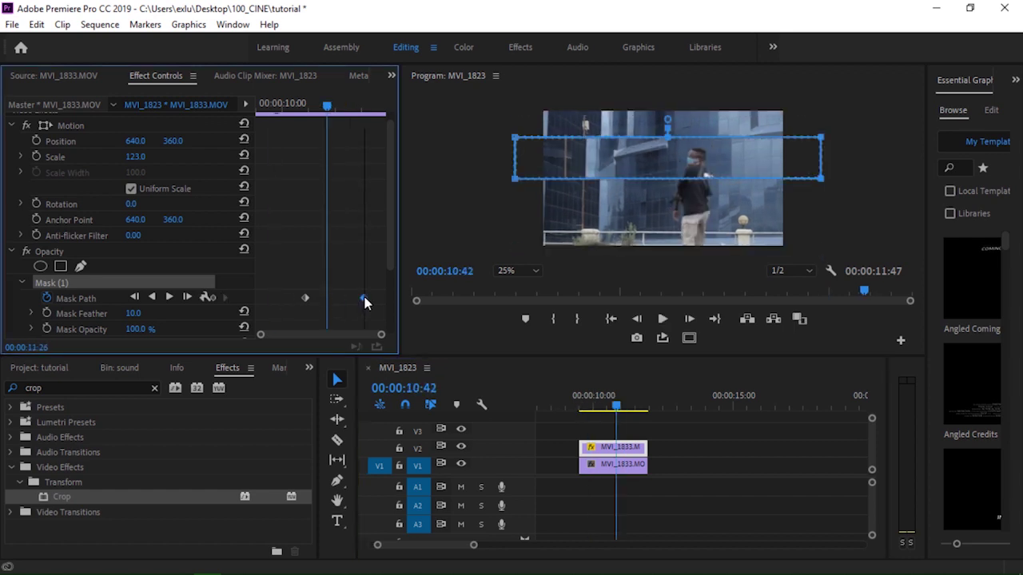
left_click_drag(379, 302, 371, 298)
left_click(599, 404)
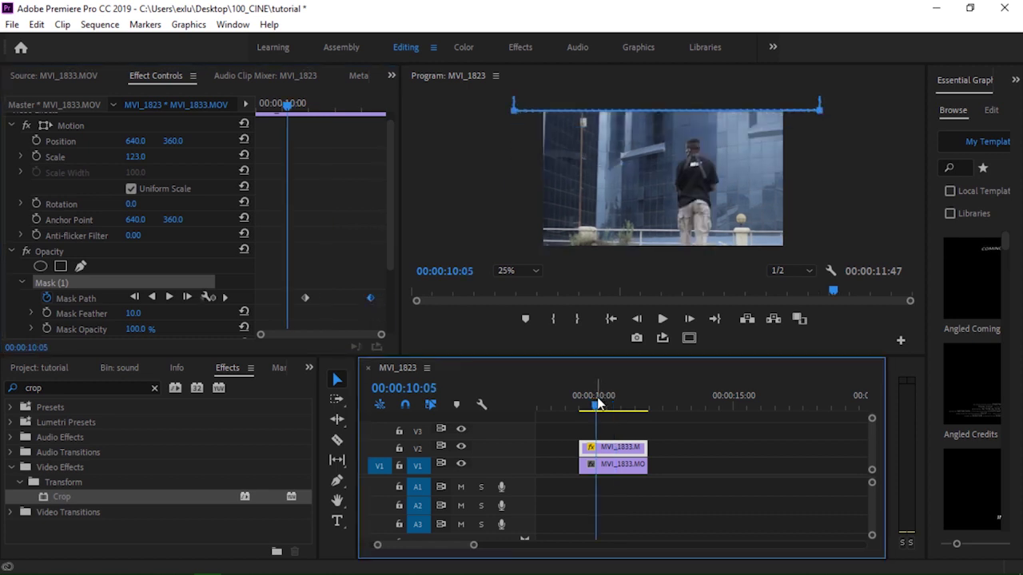
key("space")
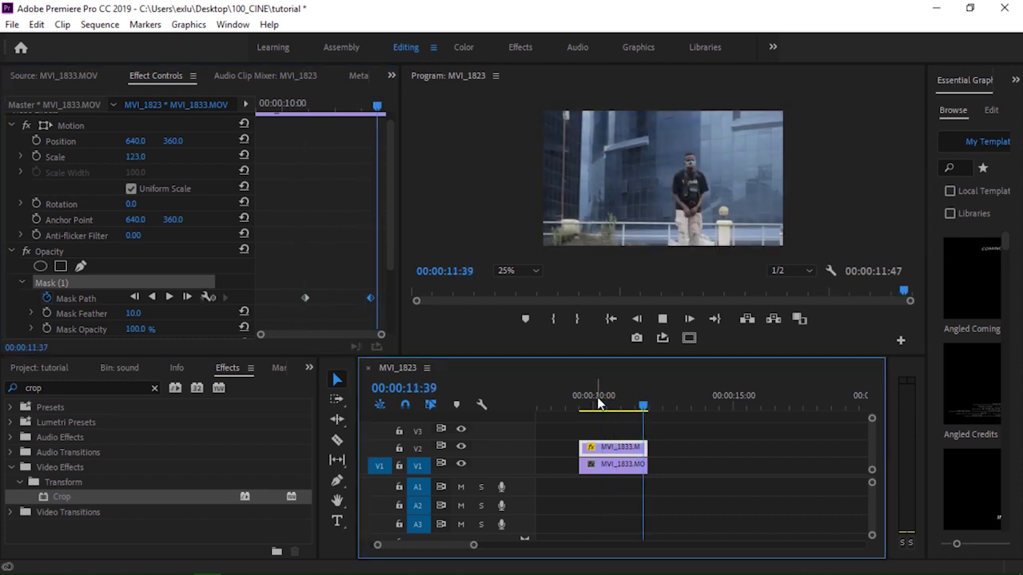
left_click(585, 405)
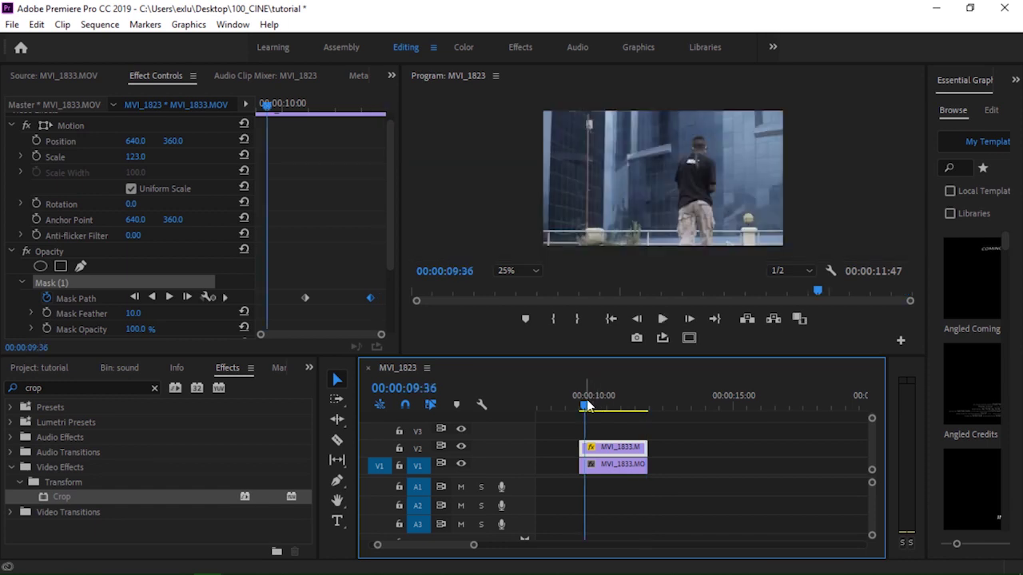
left_click(621, 405)
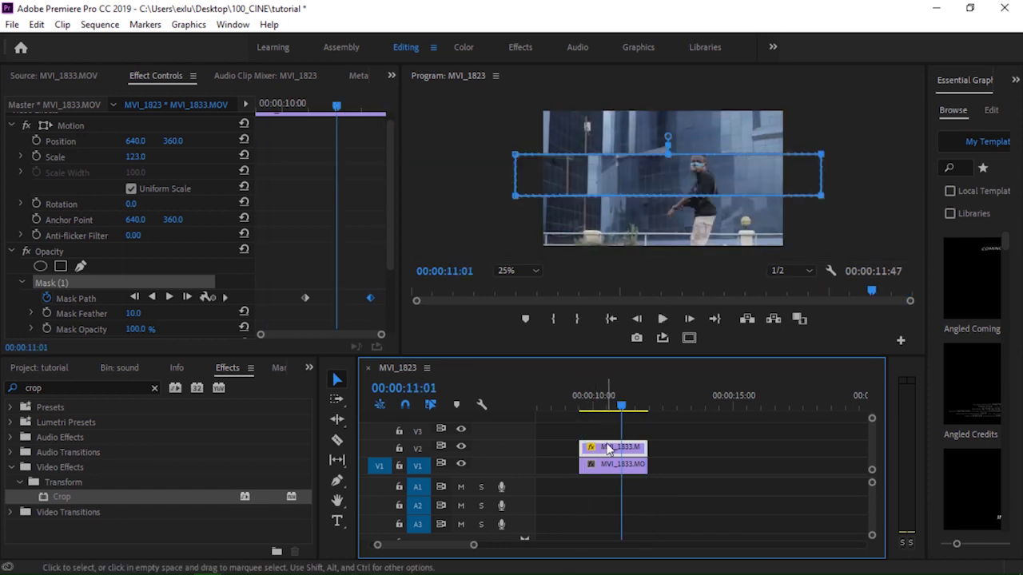
left_click_drag(390, 228, 392, 212)
Set the clip's Scale to 175 and play back the enlarged clip
left_click(135, 168)
type("175")
key("Return")
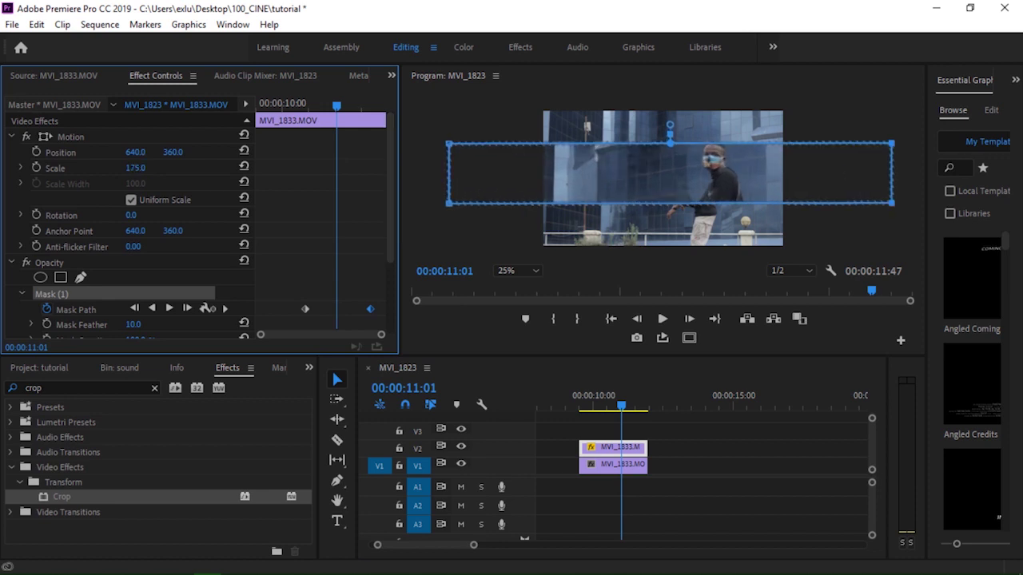
left_click(573, 406)
key("space")
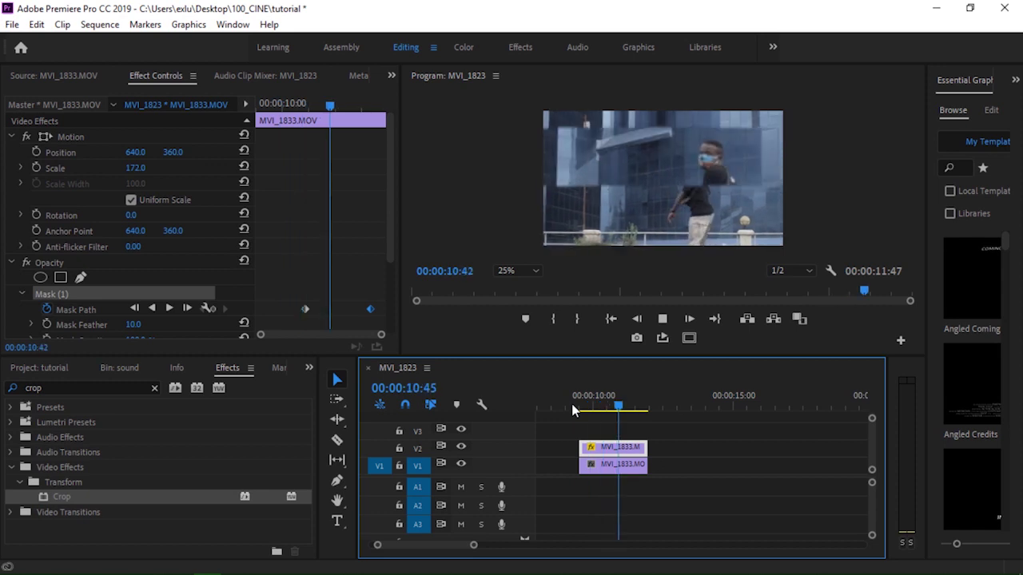
left_click(627, 409)
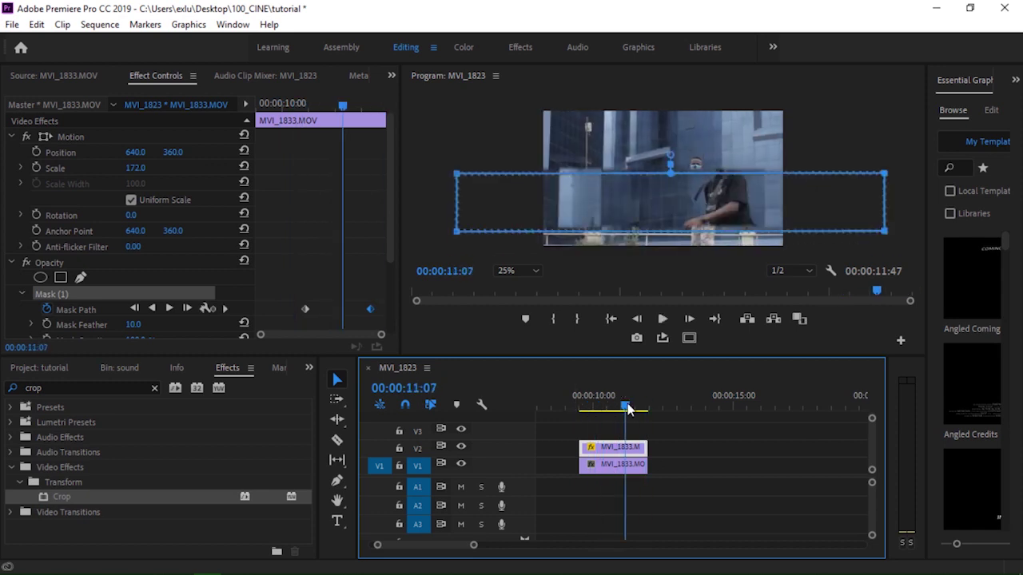
key("Left")
Set the Mask Feather to 0 and replay the hard-edged wipe
left_click(437, 138)
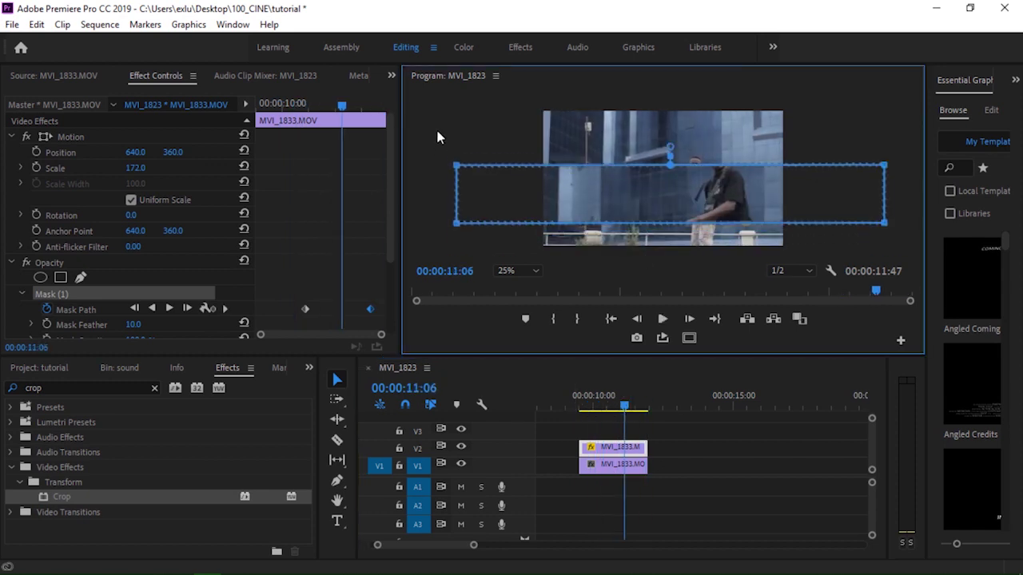
left_click_drag(385, 249, 384, 316)
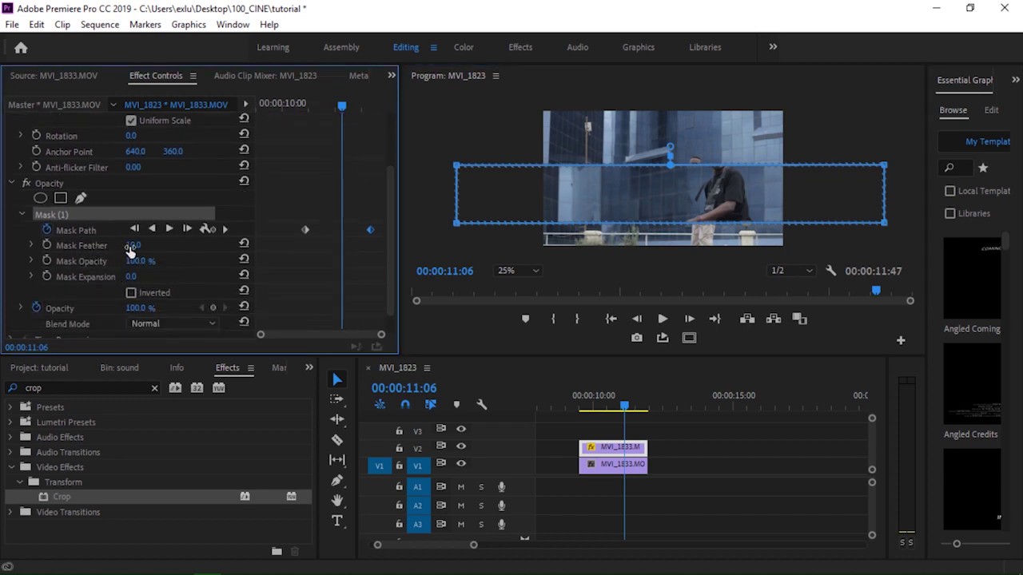
left_click(490, 143)
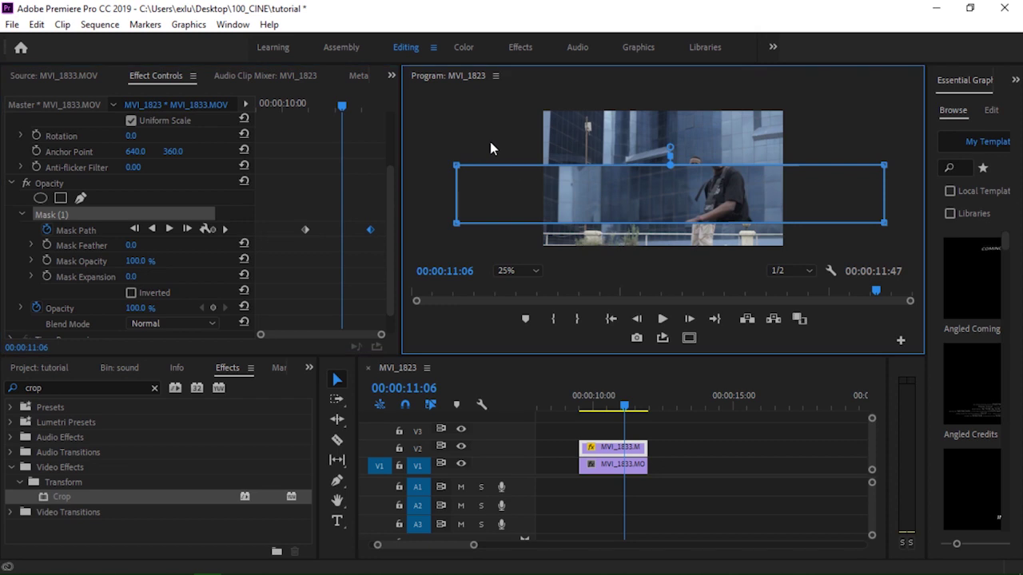
left_click(586, 408)
key("space")
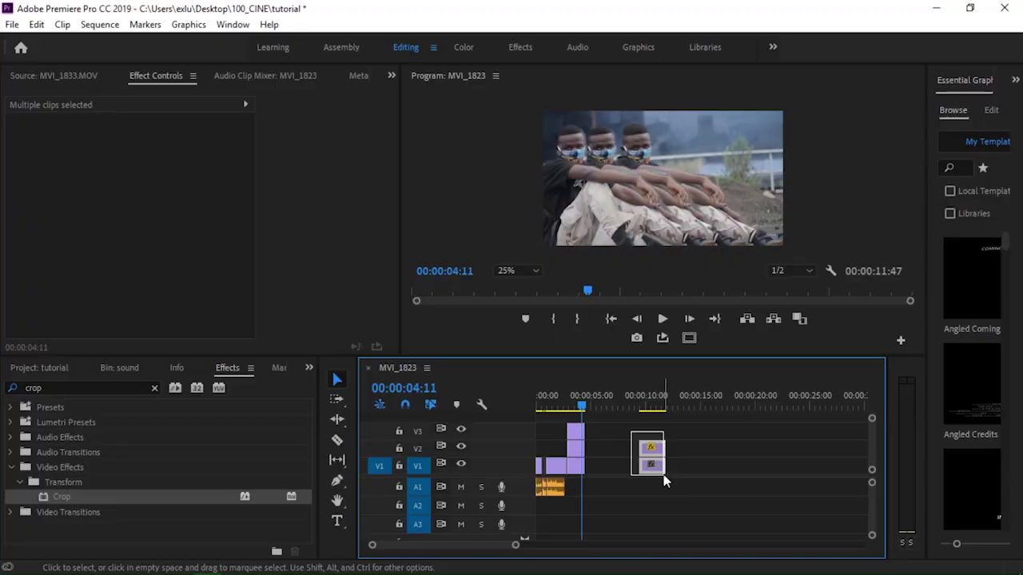
Drag the stacked MVI_1833 pair left to start at 00:00:04:26, right after the main edit
mouse_move(659, 467)
left_mouse_down()
mouse_move(619, 475)
mouse_move(606, 467)
left_mouse_up()
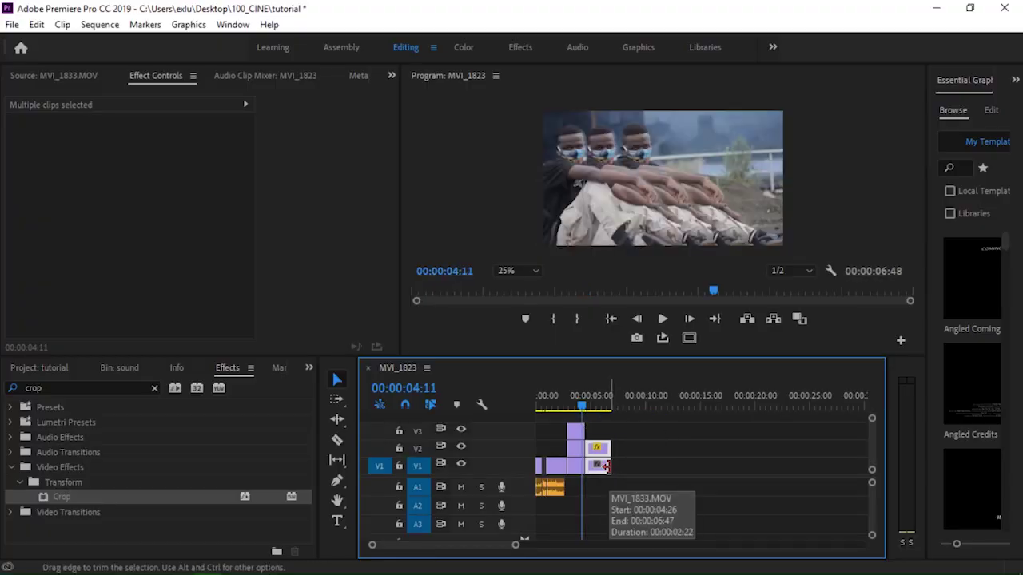